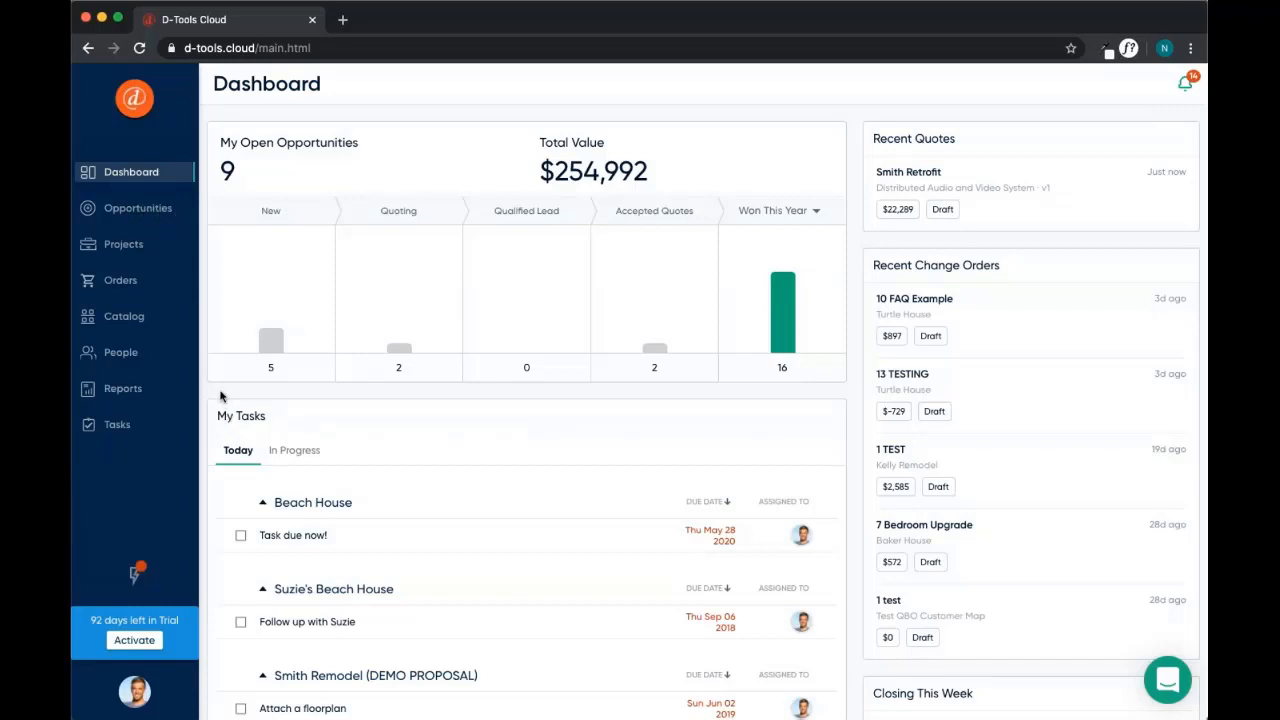
# Filter the sales report to a single salesperson by unchecking all other names
pyautogui.click(129, 391)
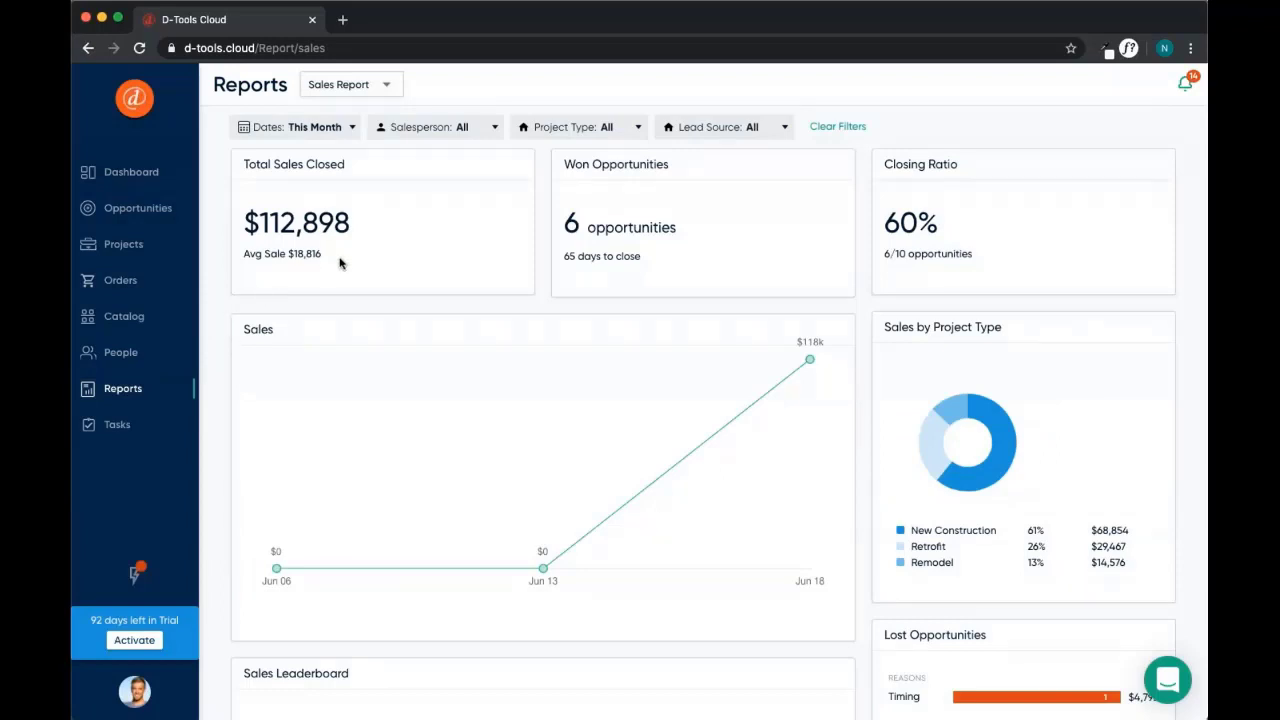
pyautogui.click(486, 132)
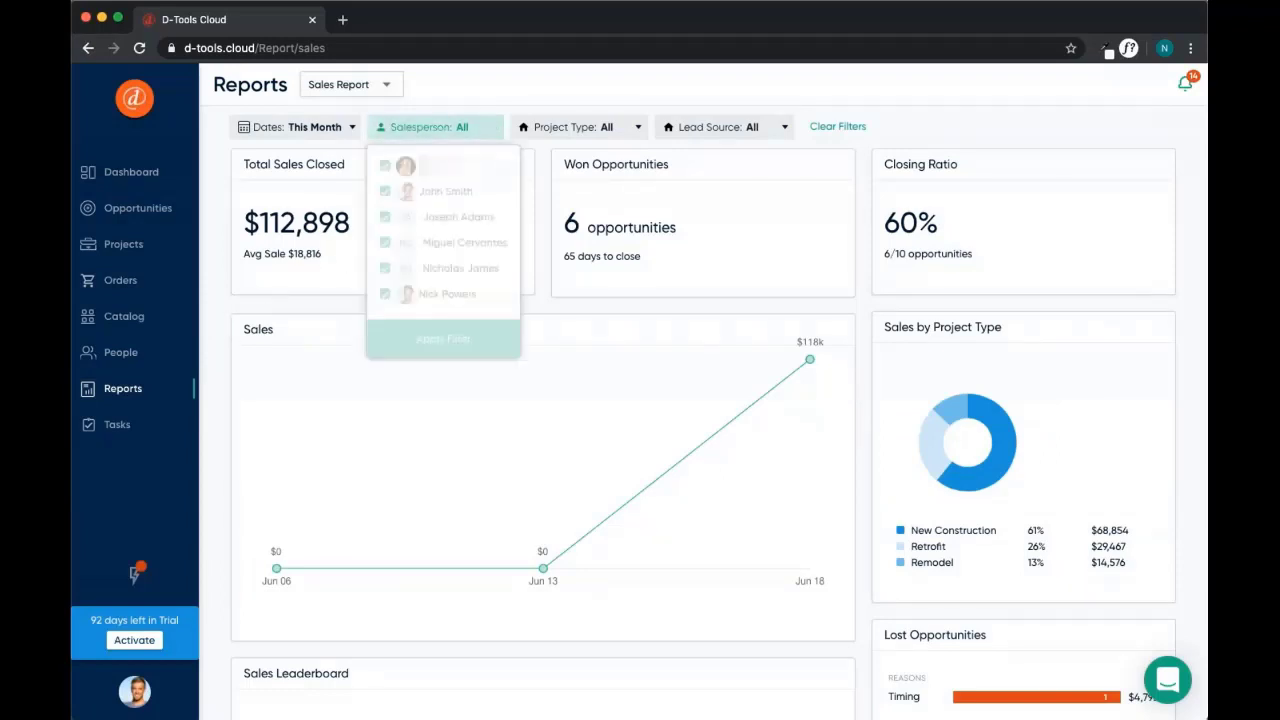
pyautogui.click(387, 266)
pyautogui.click(385, 242)
pyautogui.click(385, 216)
pyautogui.click(385, 190)
pyautogui.click(385, 165)
pyautogui.click(443, 338)
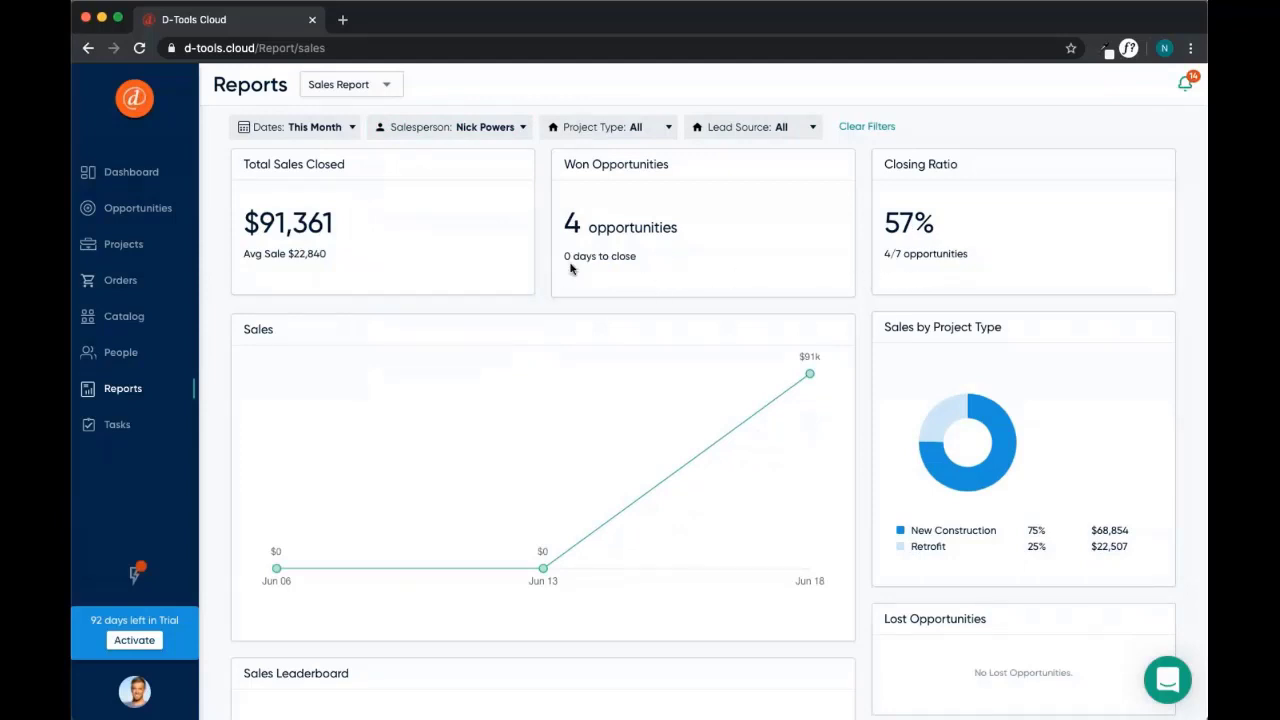
# Switch to the Sales Forecast report and scroll through its figures
pyautogui.click(378, 95)
pyautogui.click(343, 144)
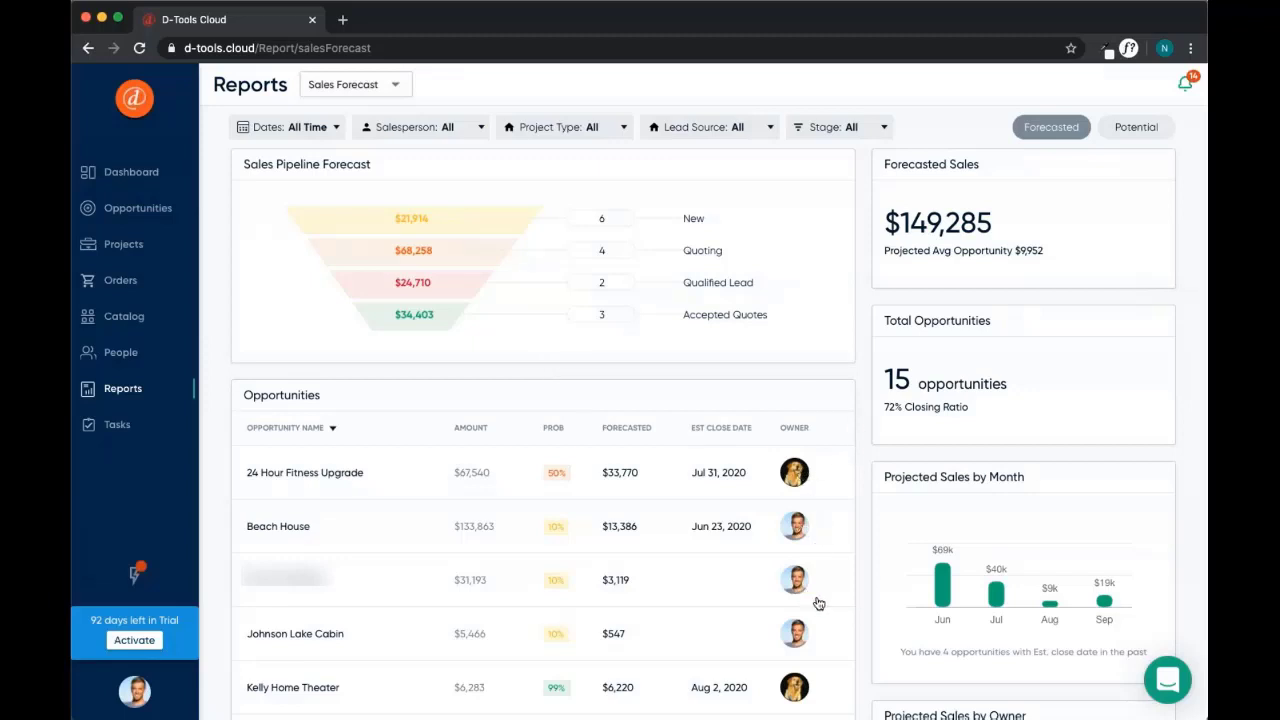
pyautogui.scroll(-1, 860, 586)
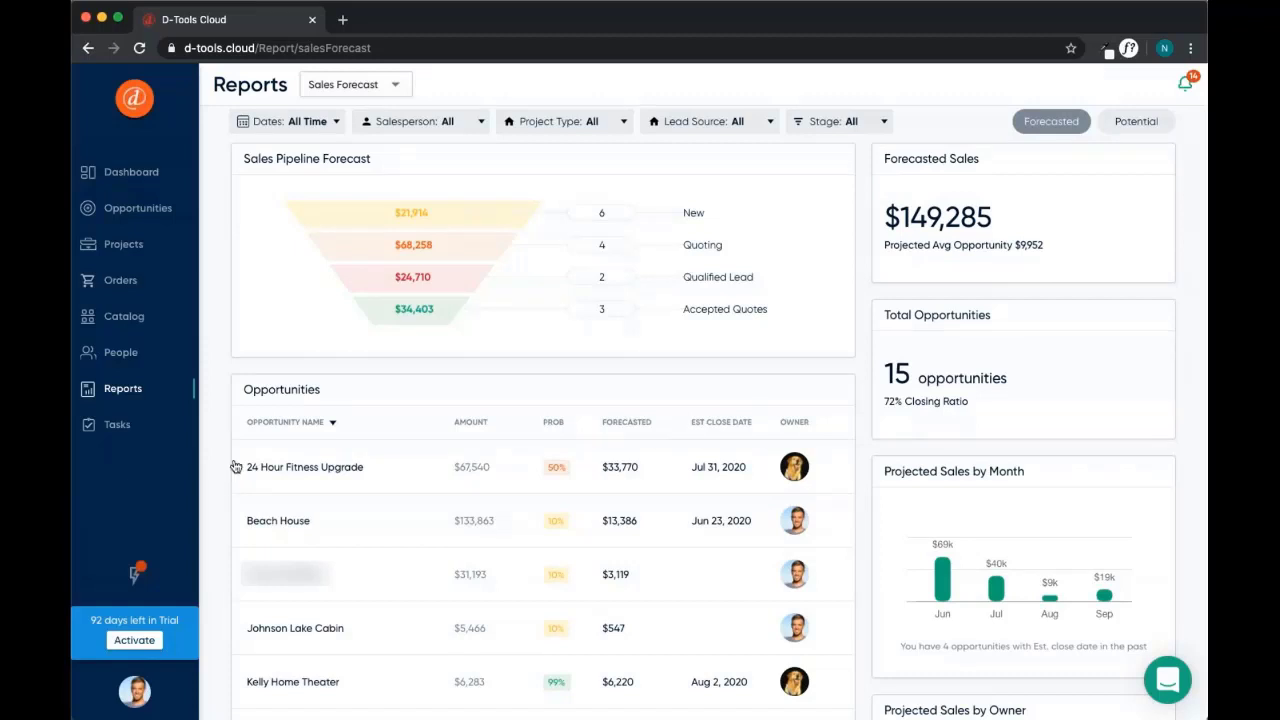
# Check the System Integrator card under Settings > Integrations, then close Settings
pyautogui.click(126, 690)
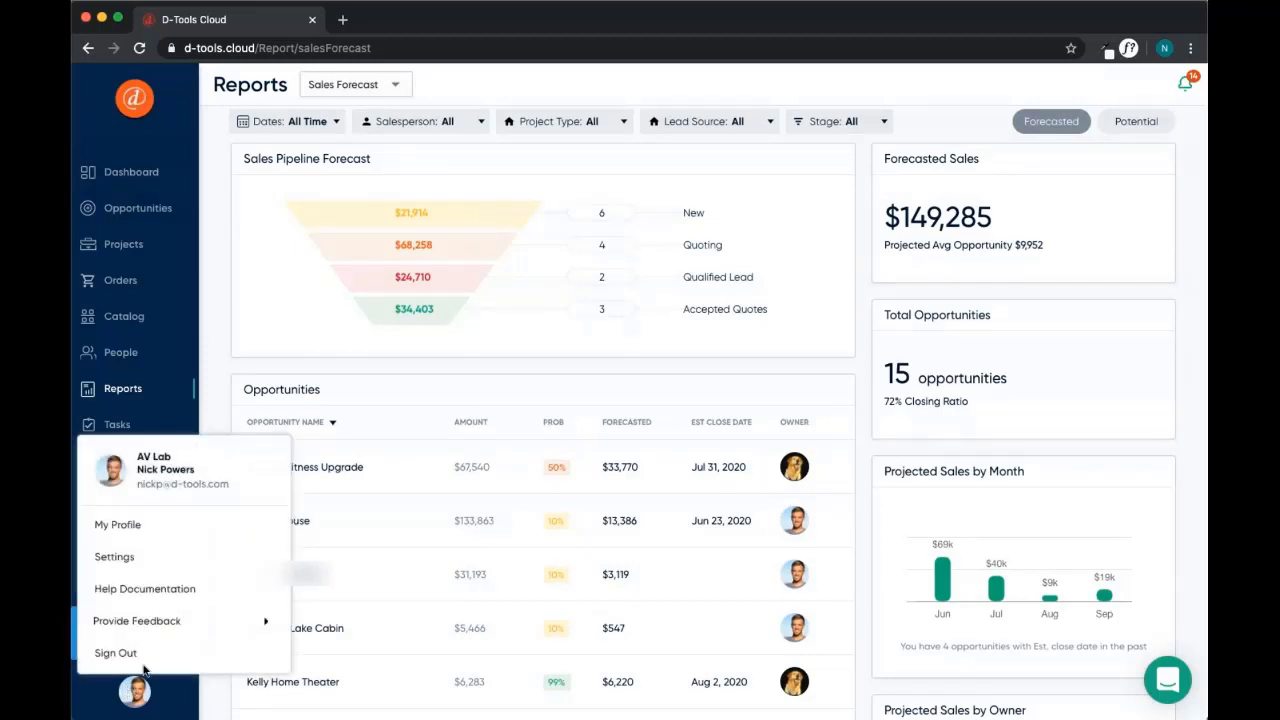
pyautogui.click(142, 564)
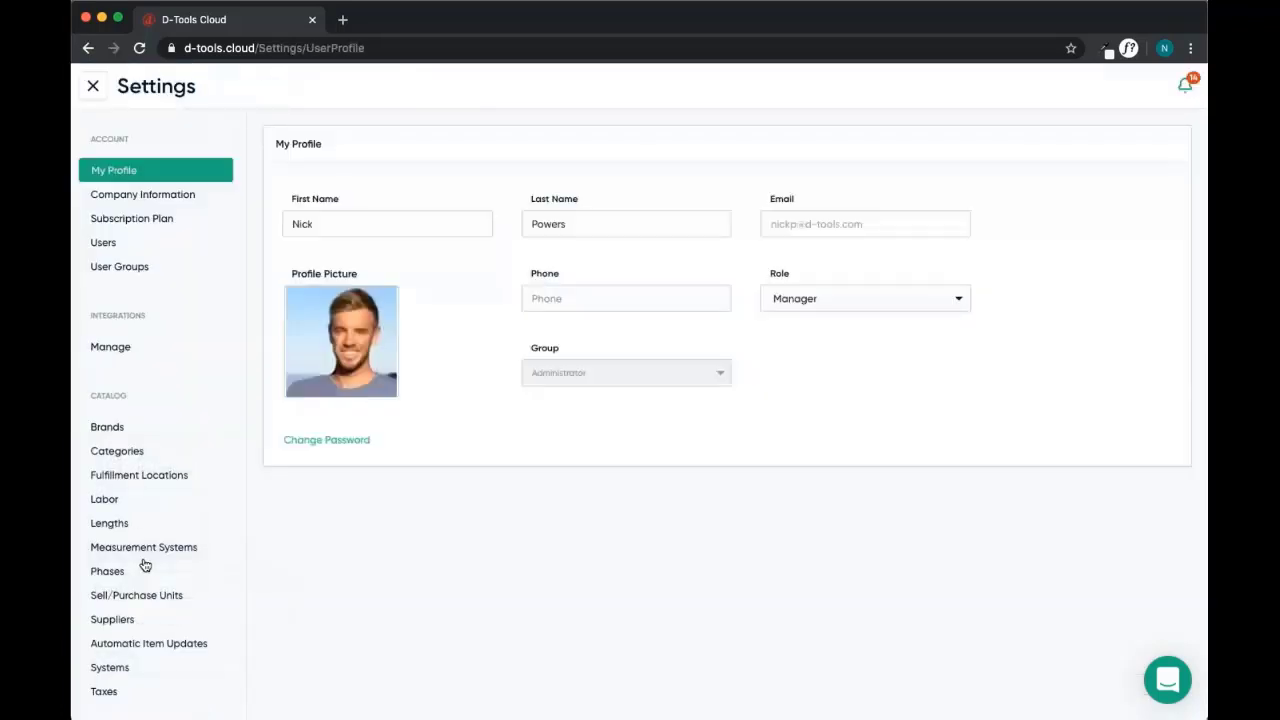
pyautogui.click(128, 347)
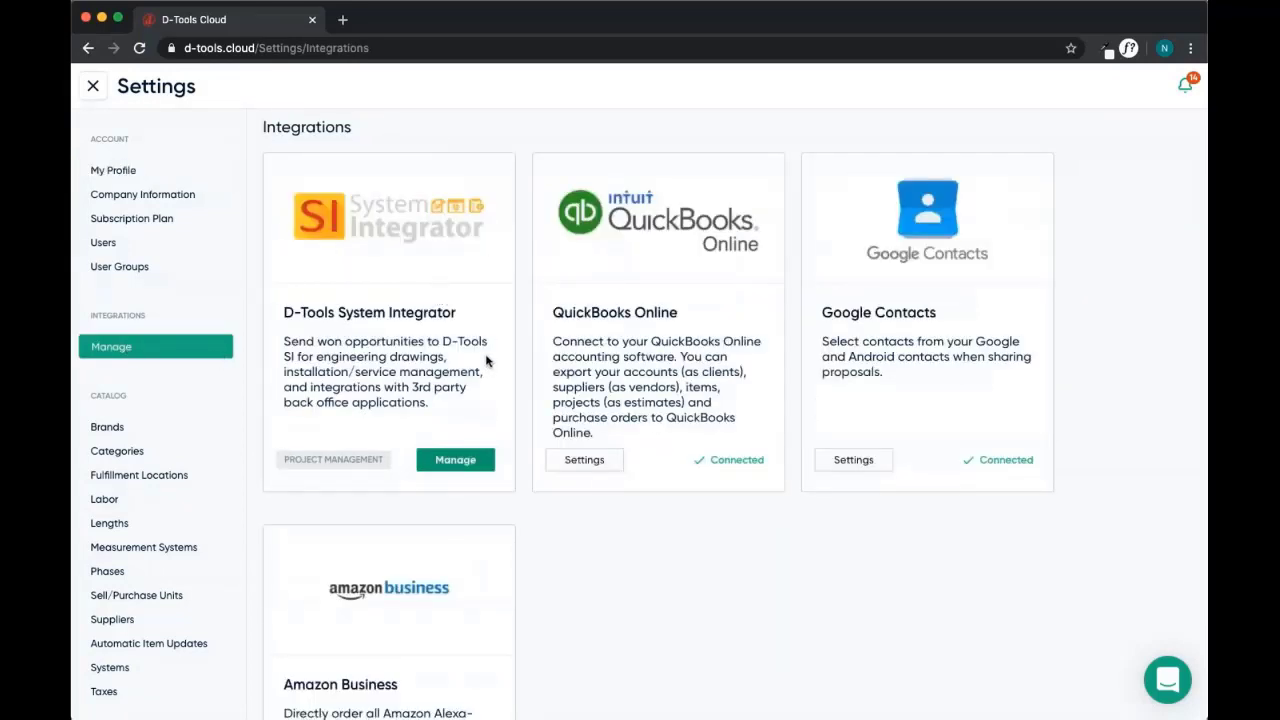
pyautogui.click(455, 461)
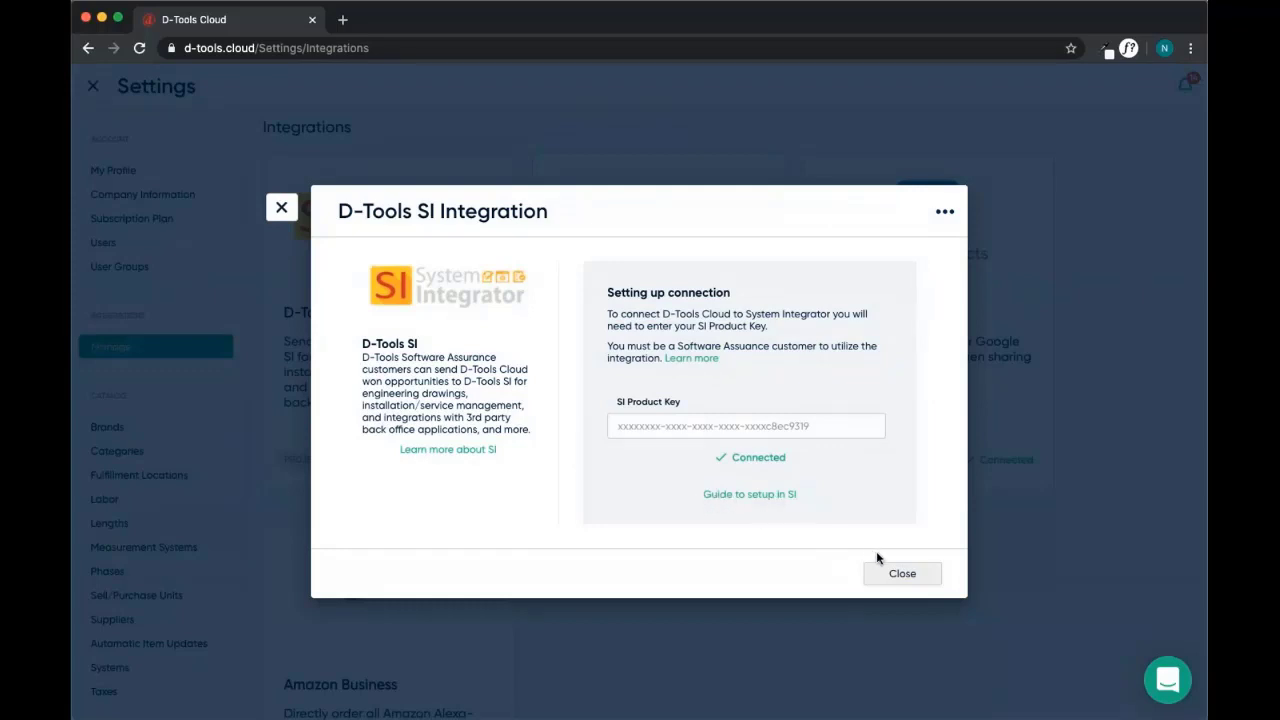
pyautogui.click(902, 573)
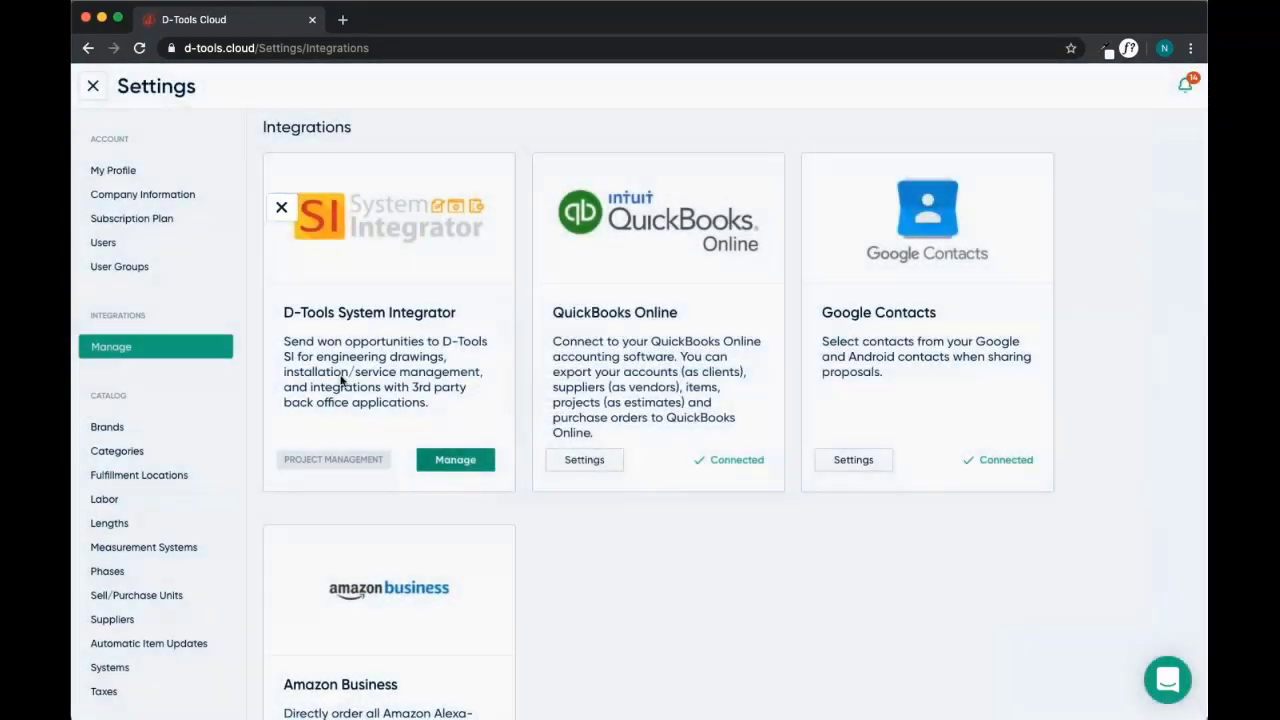
pyautogui.click(93, 86)
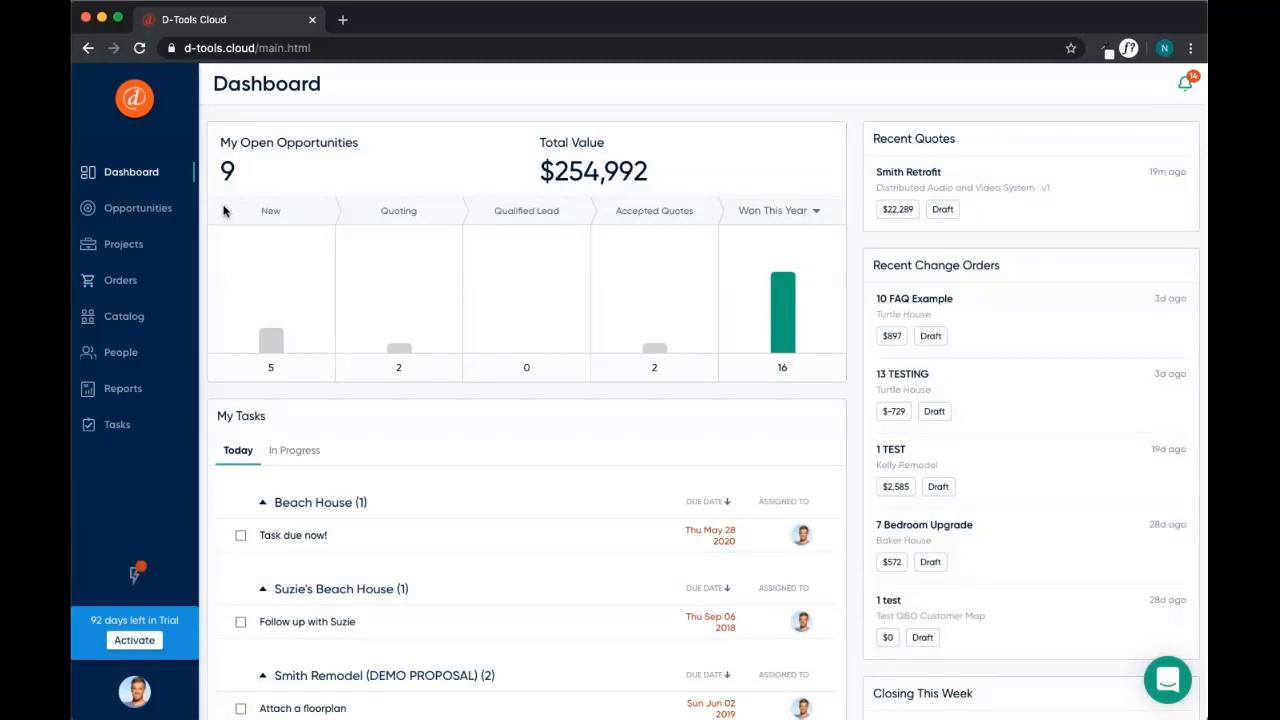
# Open the Smith Retrofit card from the Quoting column of the Opportunities board
pyautogui.click(136, 209)
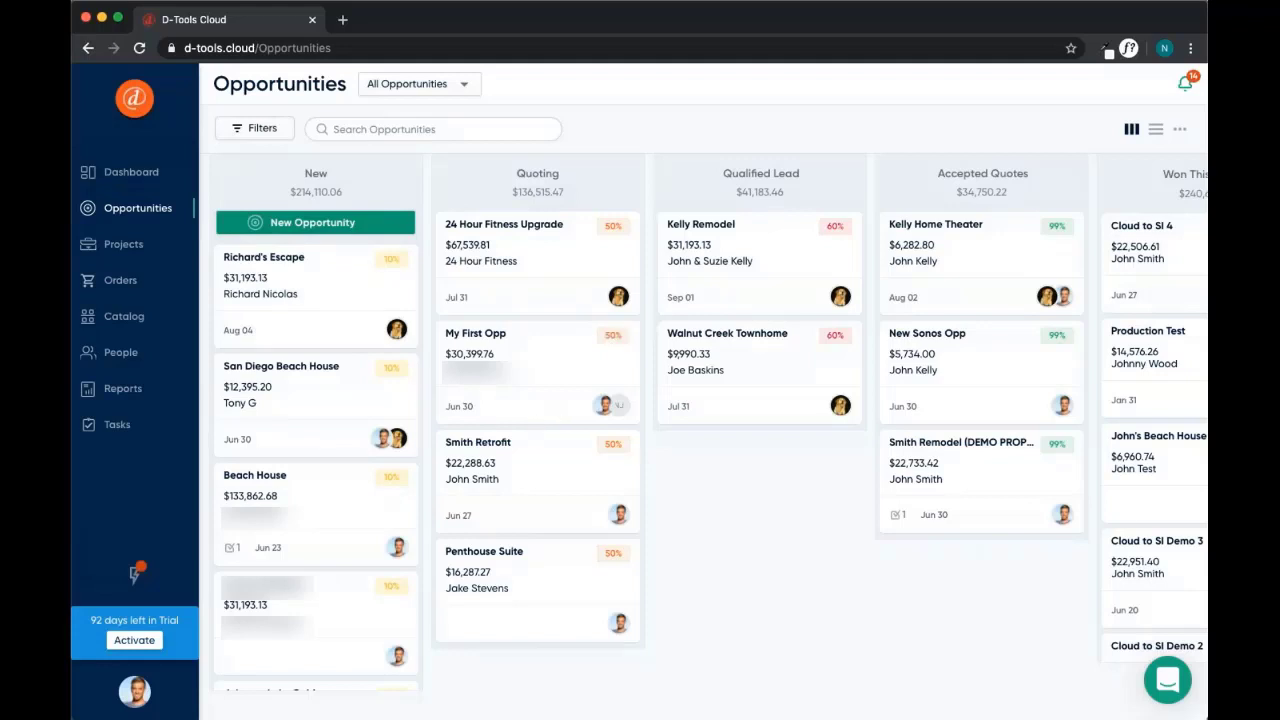
pyautogui.click(491, 449)
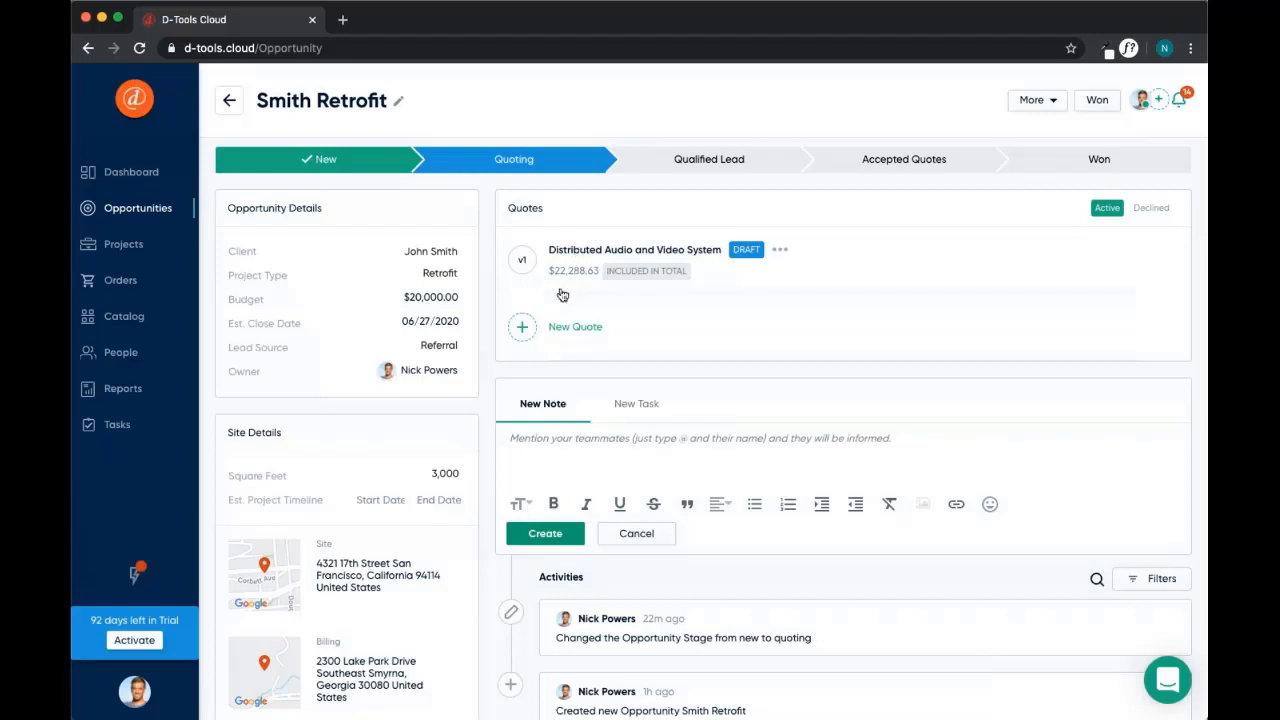
# Open the Distributed Audio and Video System quote from the Smith Retrofit Quotes panel
pyautogui.scroll(-4, 492, 445)
pyautogui.scroll(-7, 492, 441)
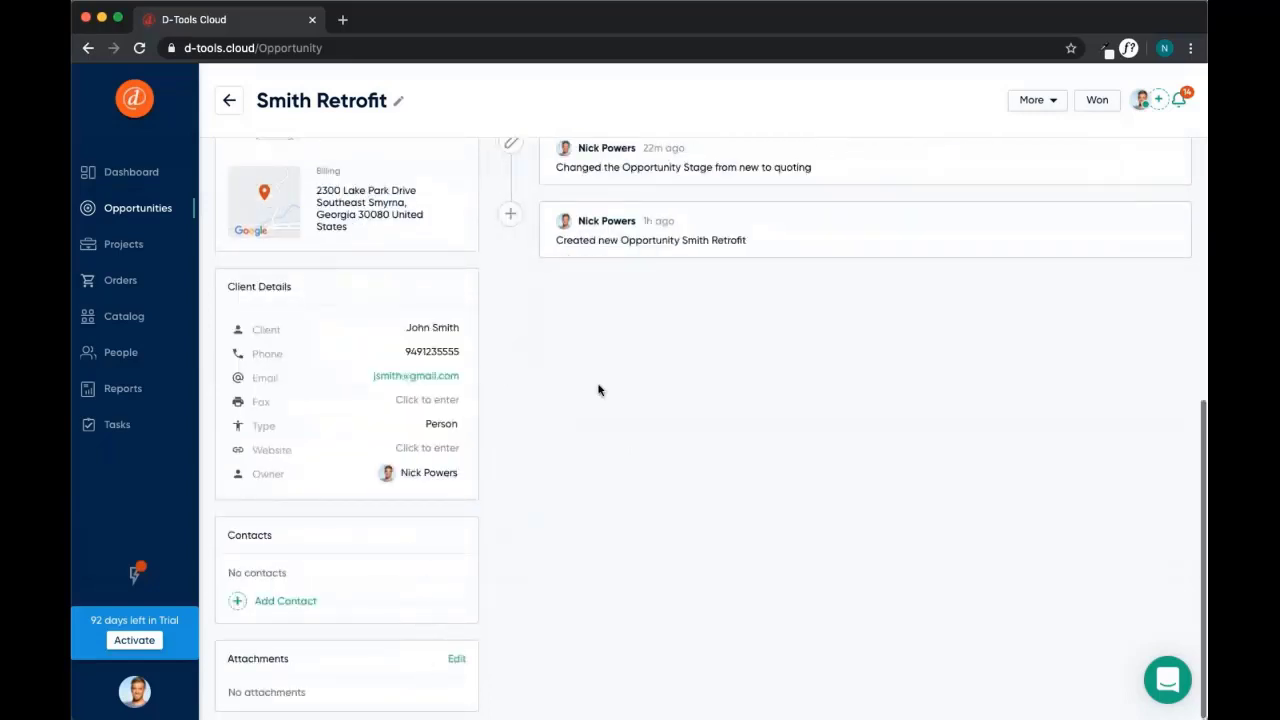
pyautogui.scroll(9, 577, 360)
pyautogui.scroll(3, 575, 362)
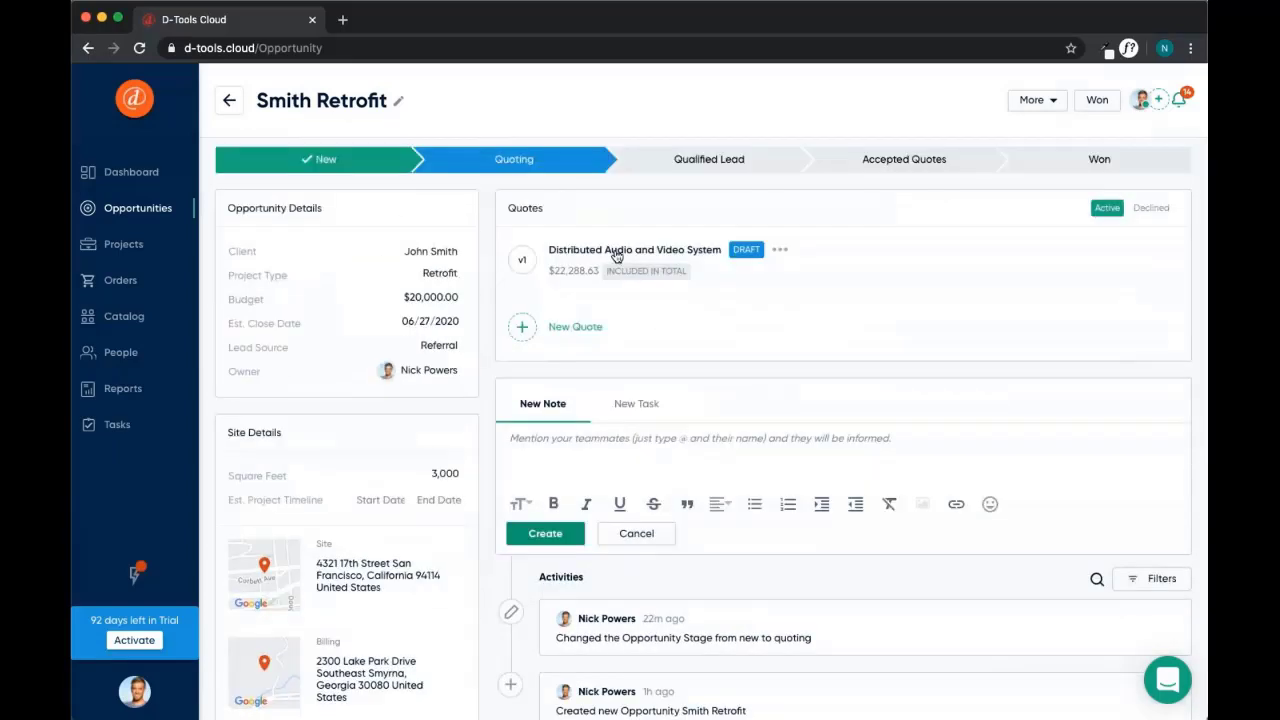
pyautogui.click(616, 254)
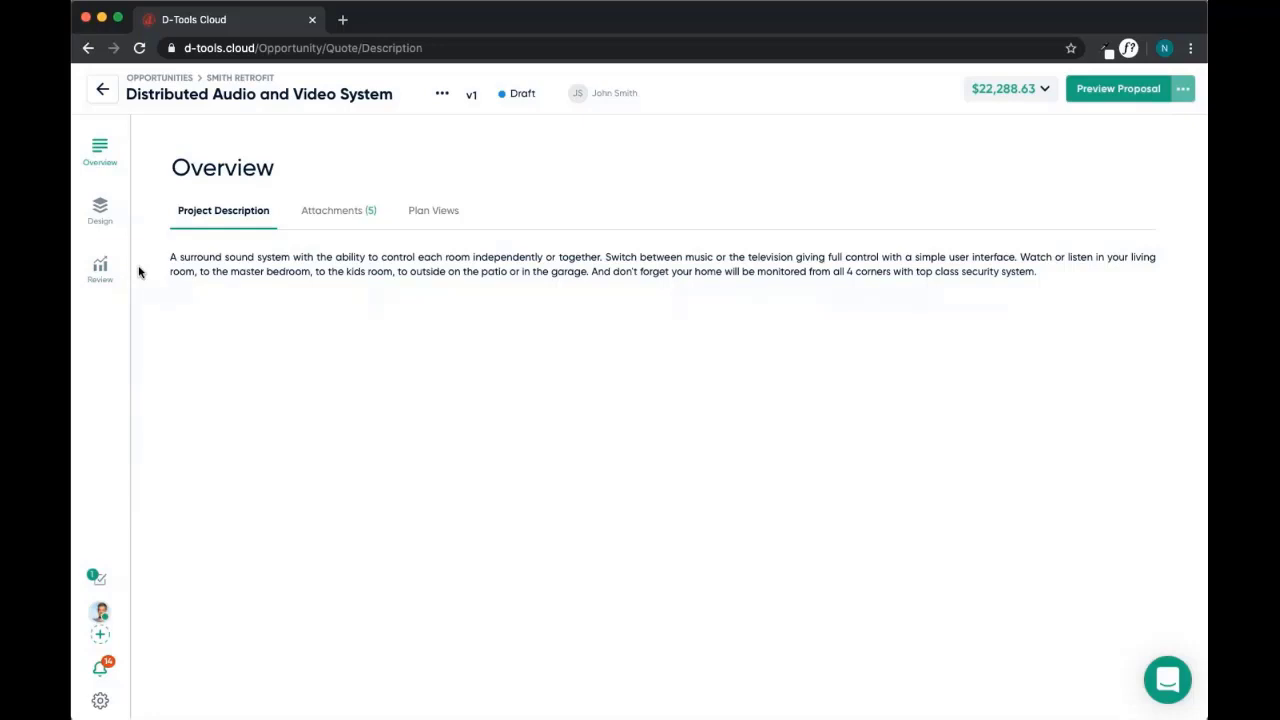
# Show the quote's Design item list, then switch to its Visual floor plan drawing
pyautogui.click(101, 207)
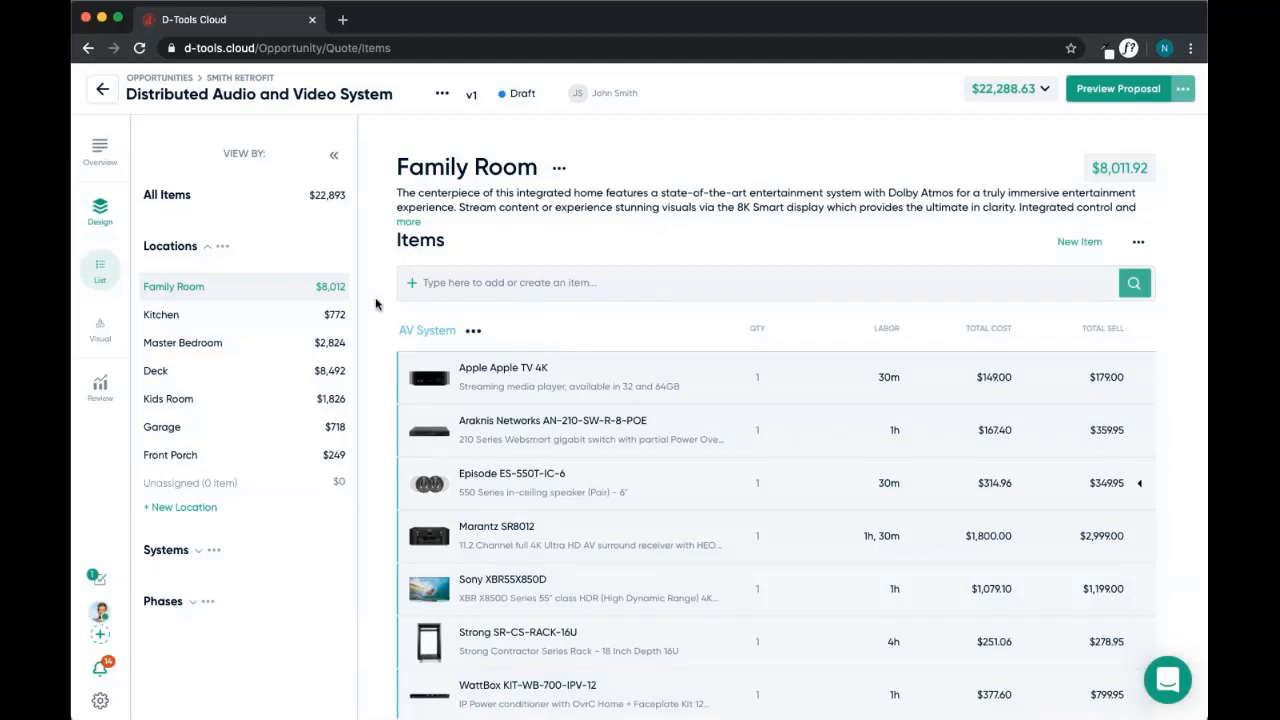
pyautogui.click(101, 330)
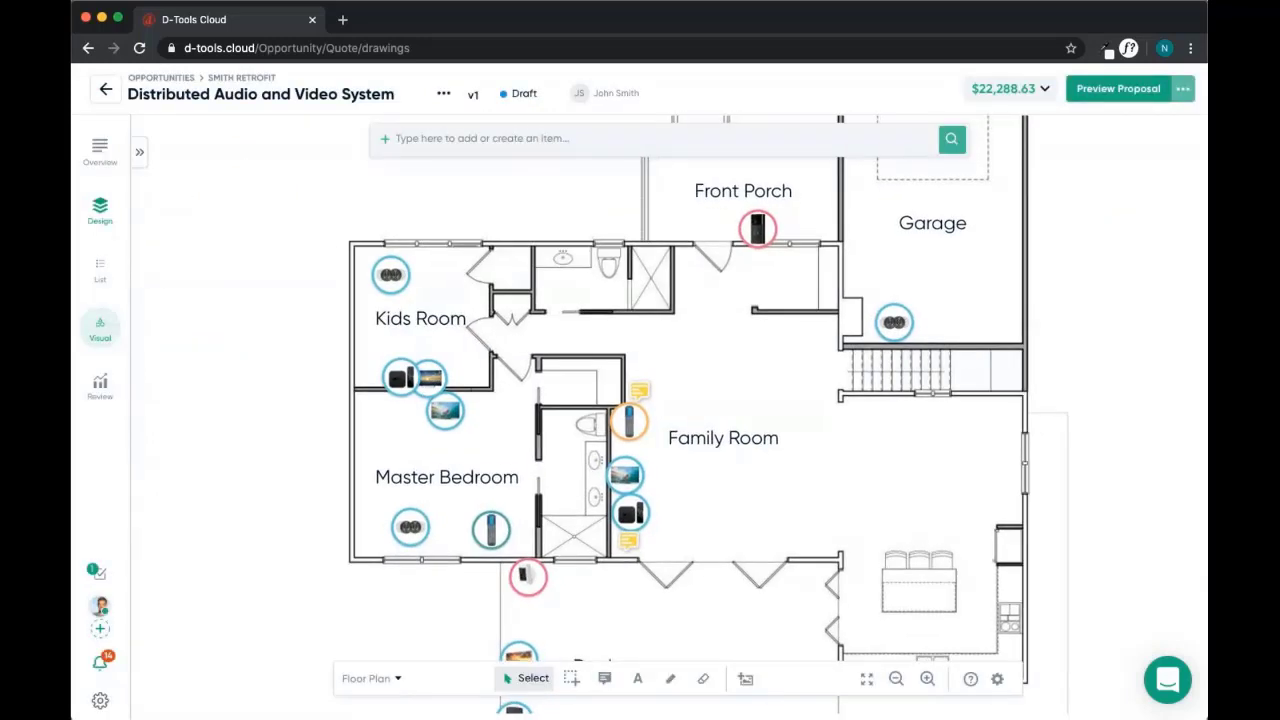
# Outline the kitchen on the floor plan as an area linked to the Kitchen location
pyautogui.scroll(-5, 797, 451)
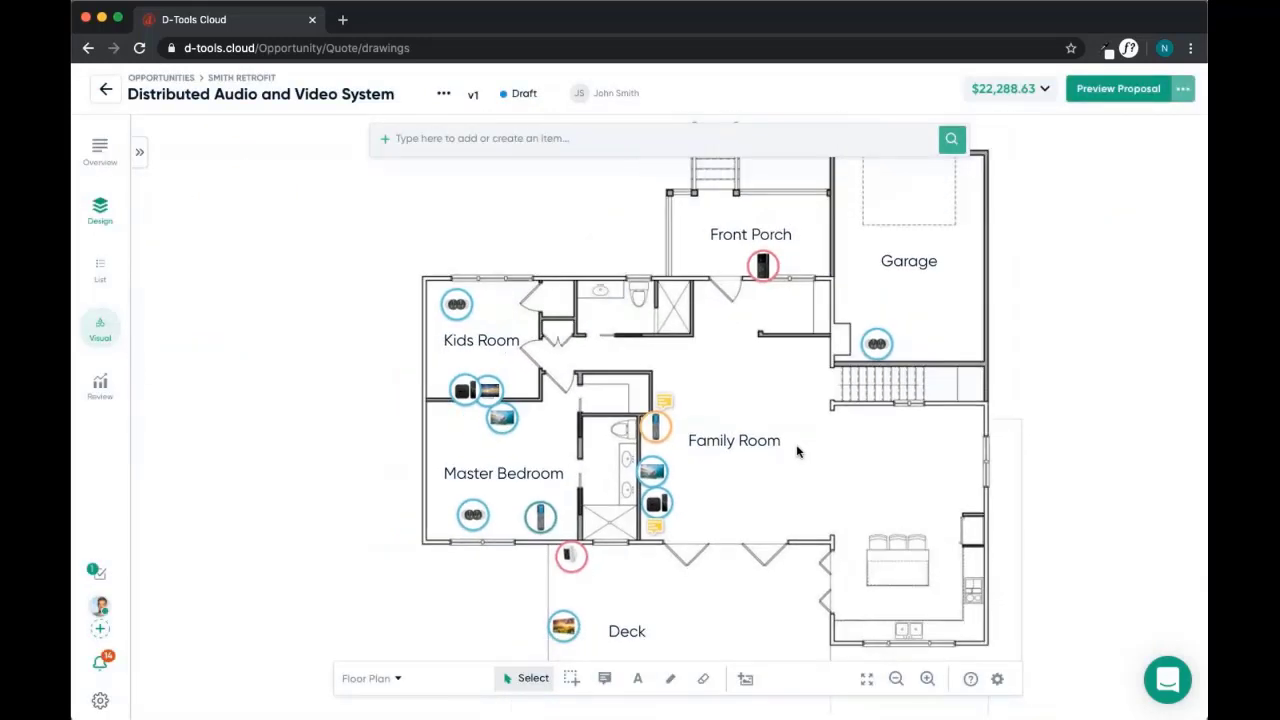
pyautogui.scroll(-3, 797, 451)
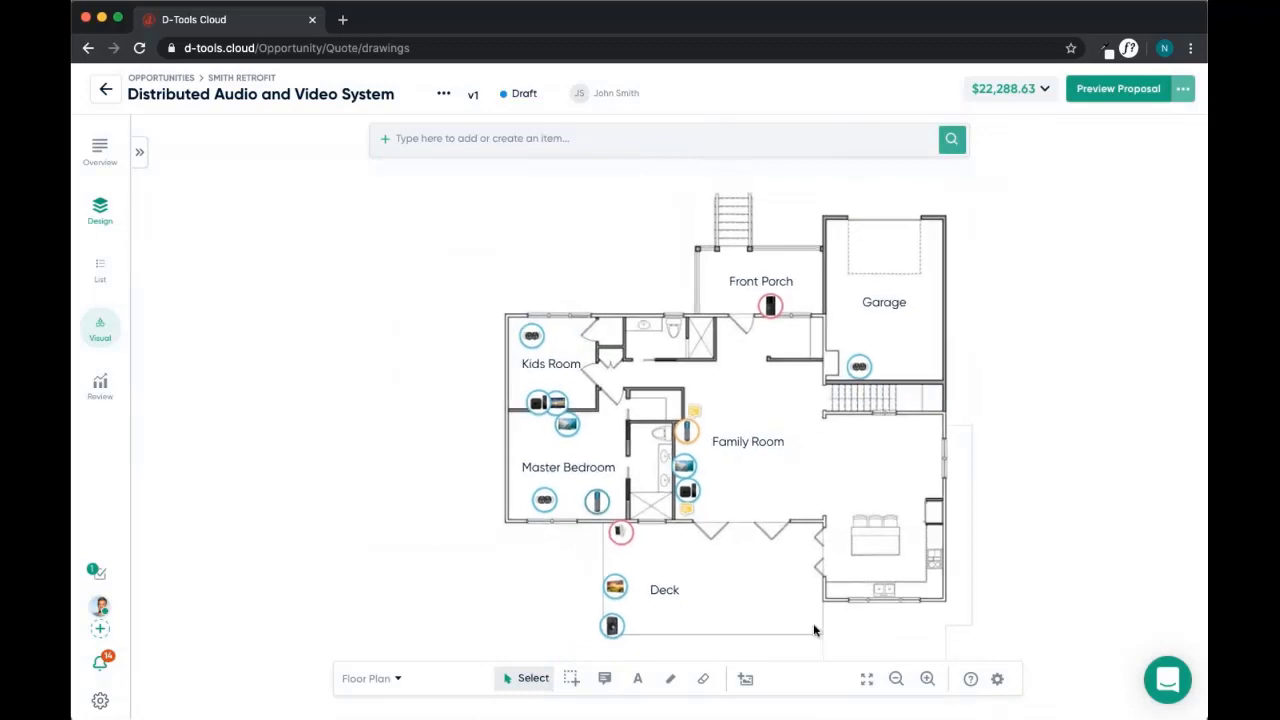
pyautogui.click(571, 678)
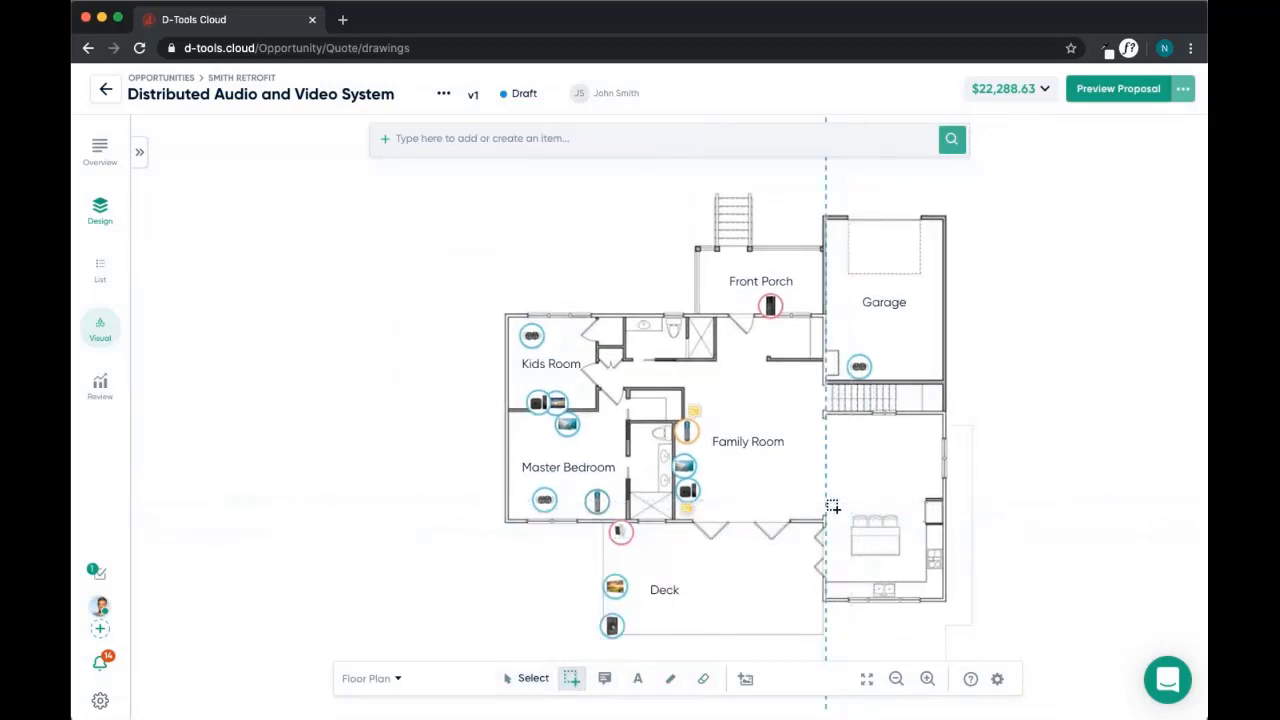
pyautogui.moveTo(826, 498); pyautogui.dragTo(946, 601)
pyautogui.click(784, 438)
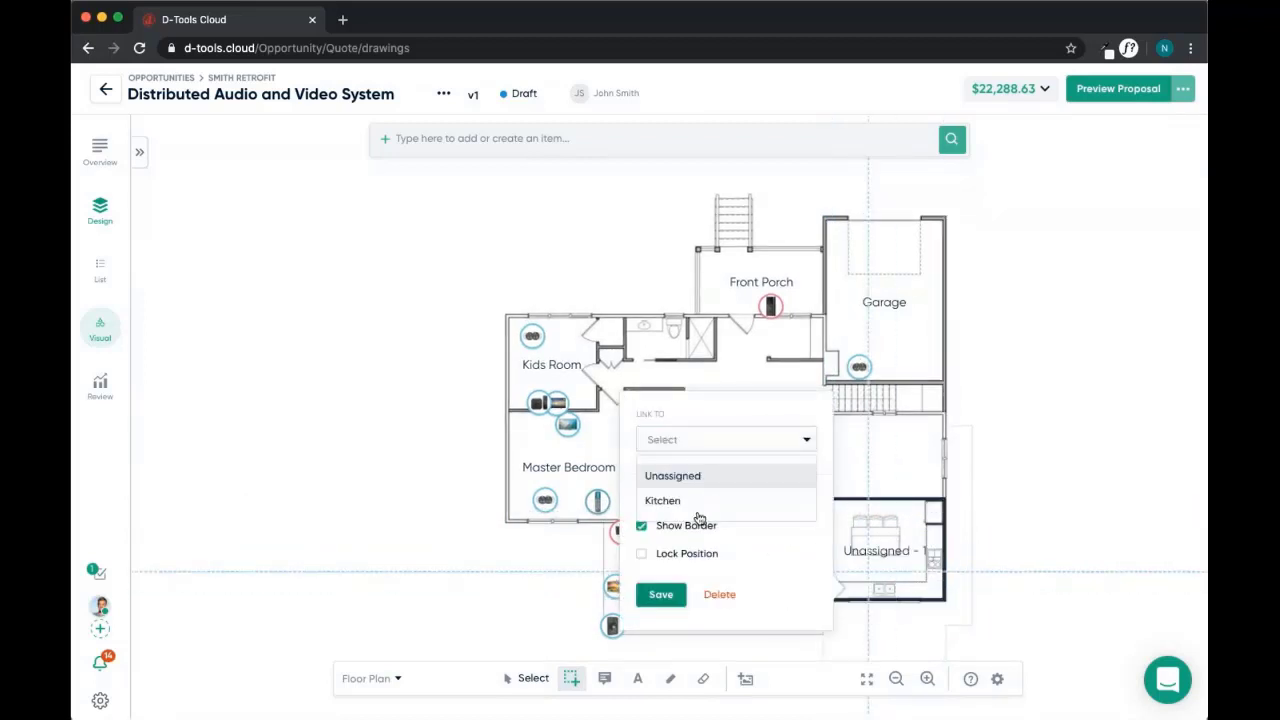
pyautogui.click(662, 501)
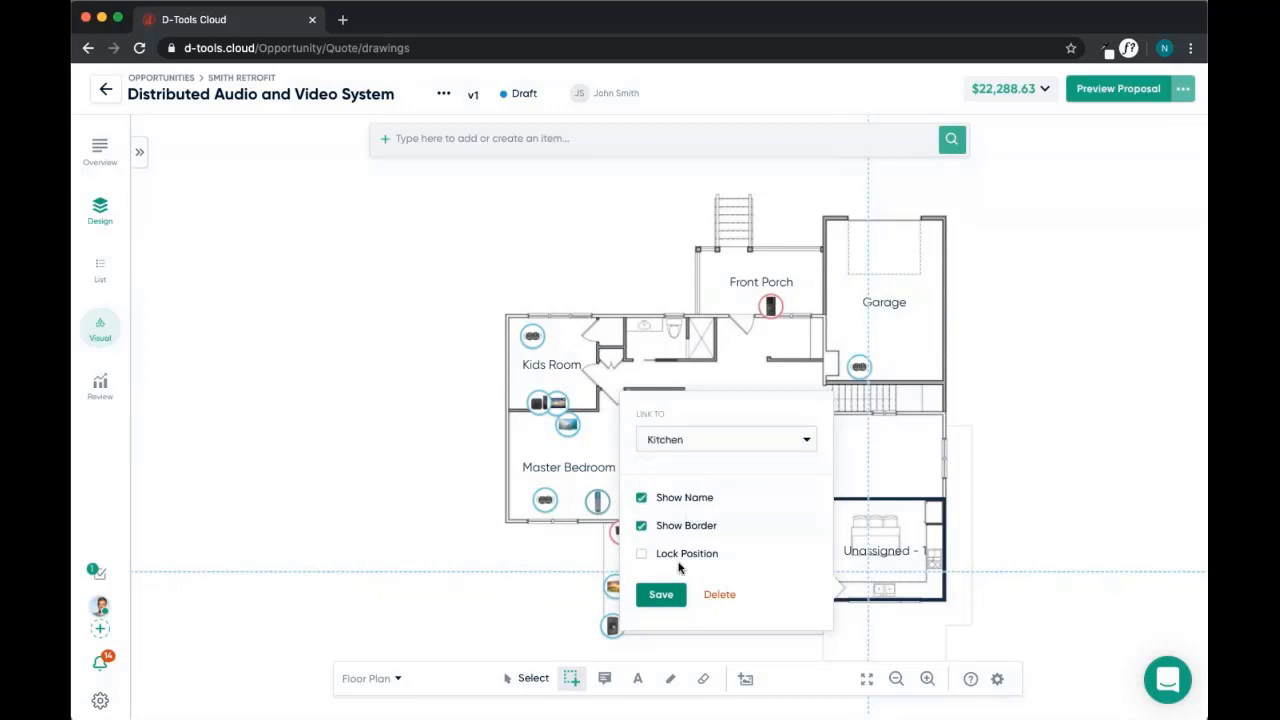
pyautogui.click(664, 596)
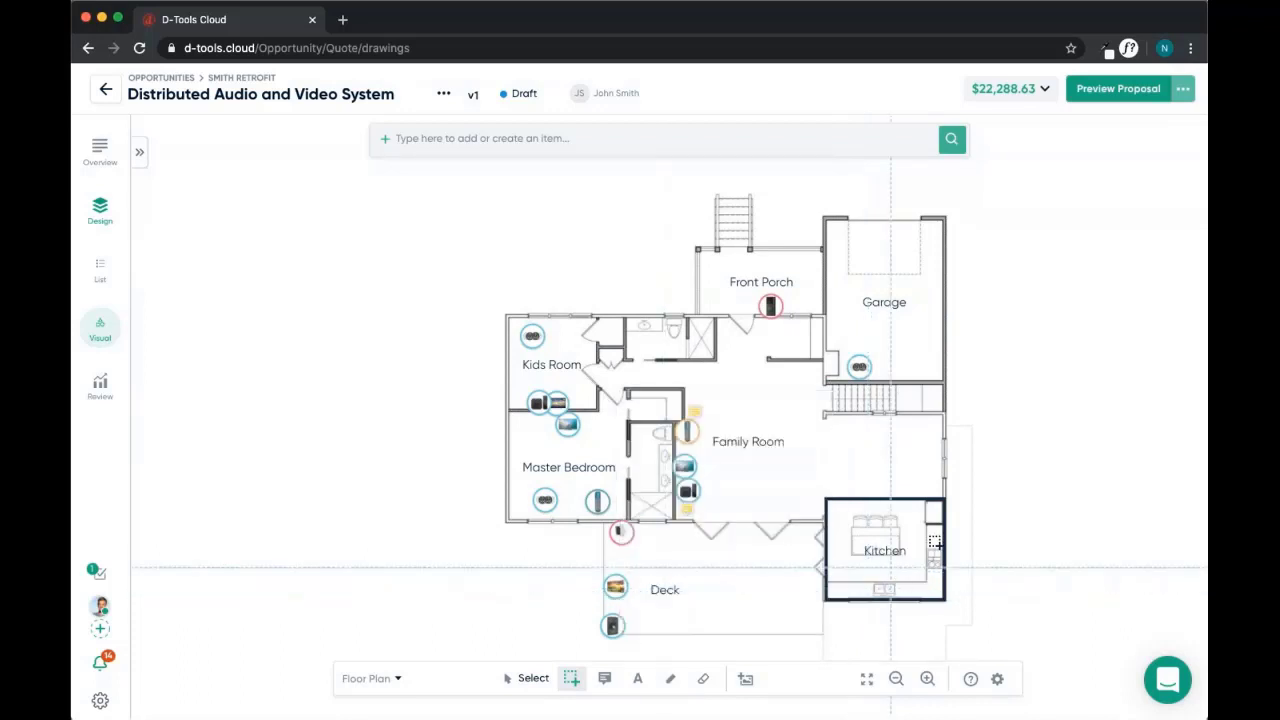
pyautogui.click(528, 678)
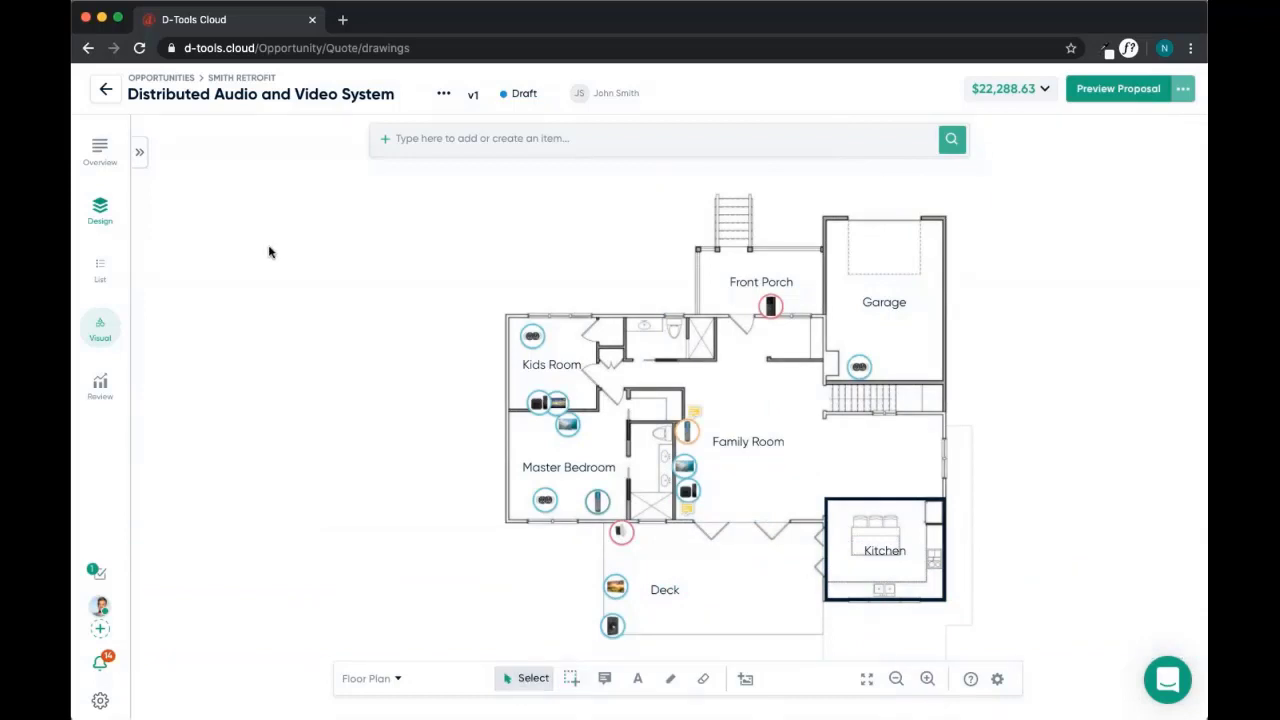
pyautogui.click(139, 152)
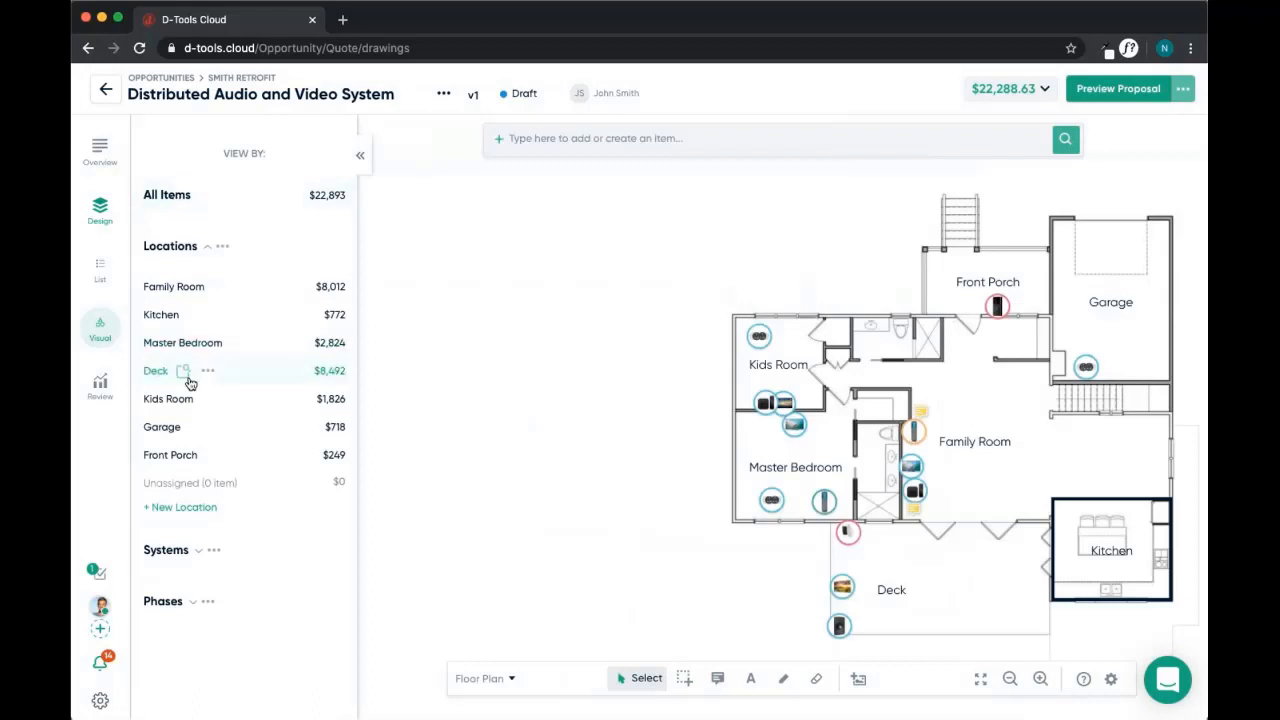
# Place the Kitchen's in-ceiling speaker inside the kitchen and search the catalog for 'sonos one'
pyautogui.click(163, 316)
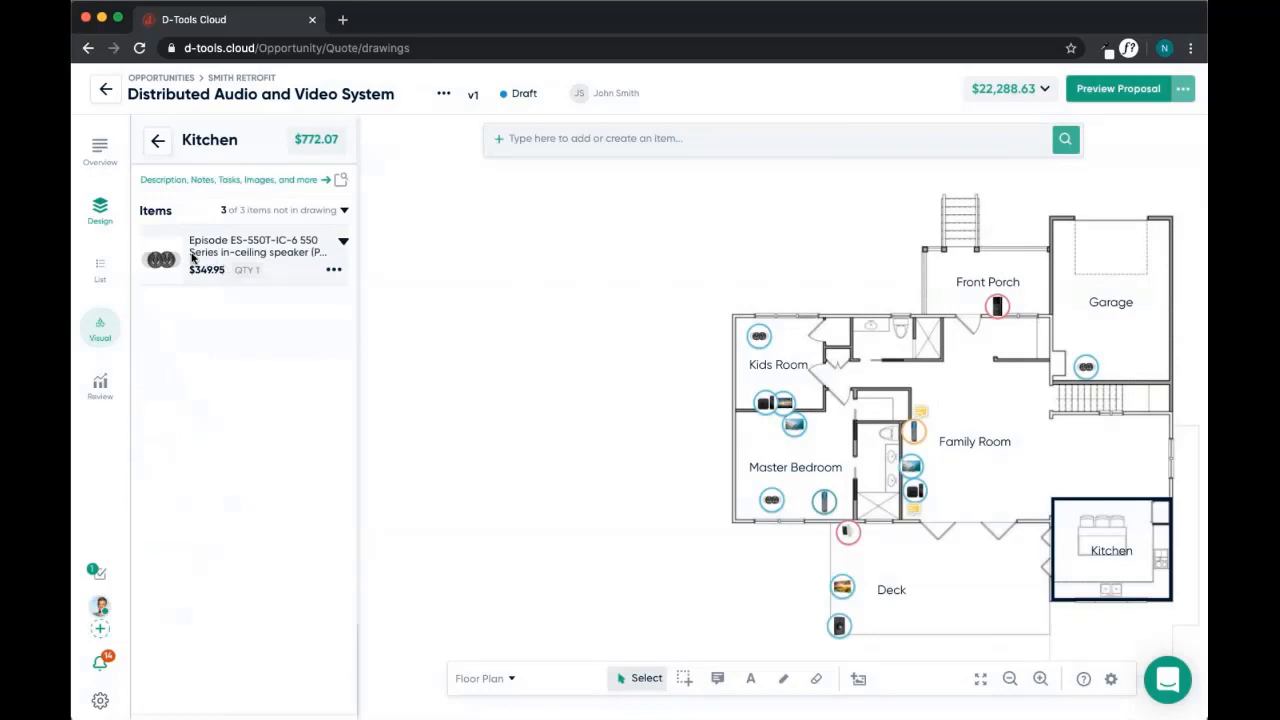
pyautogui.moveTo(158, 259); pyautogui.dragTo(1066, 570)
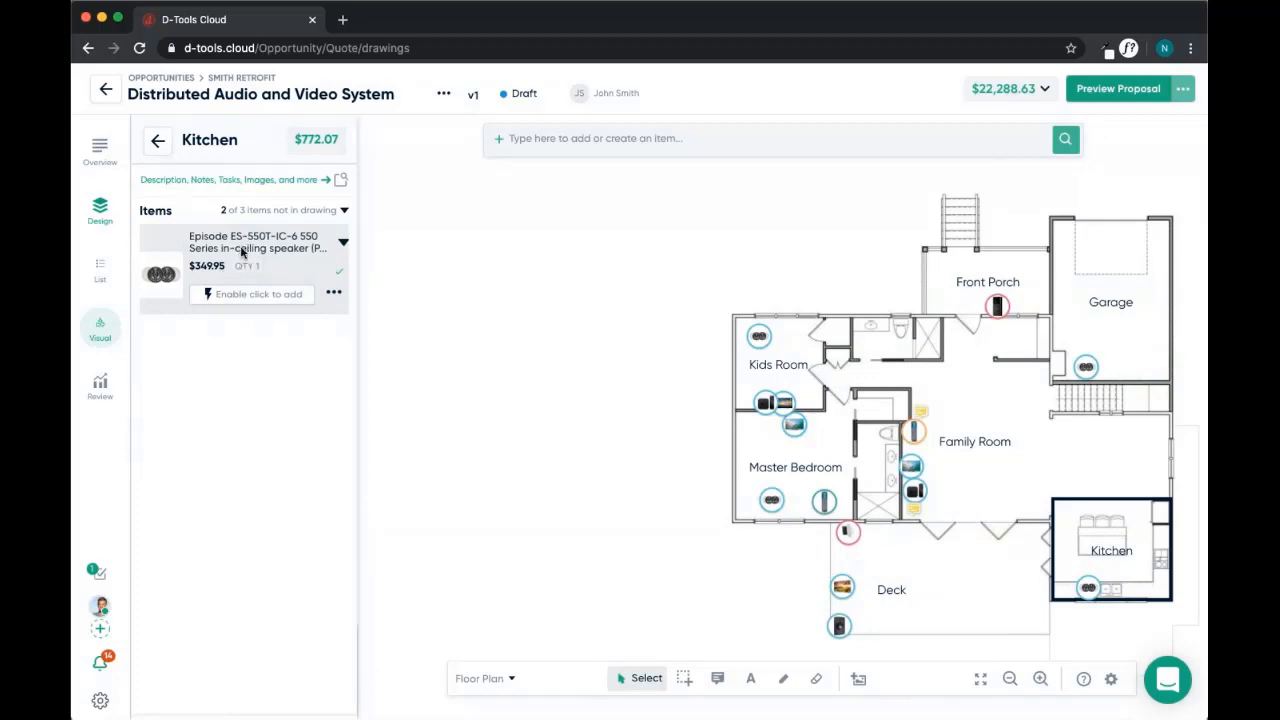
pyautogui.click(580, 133)
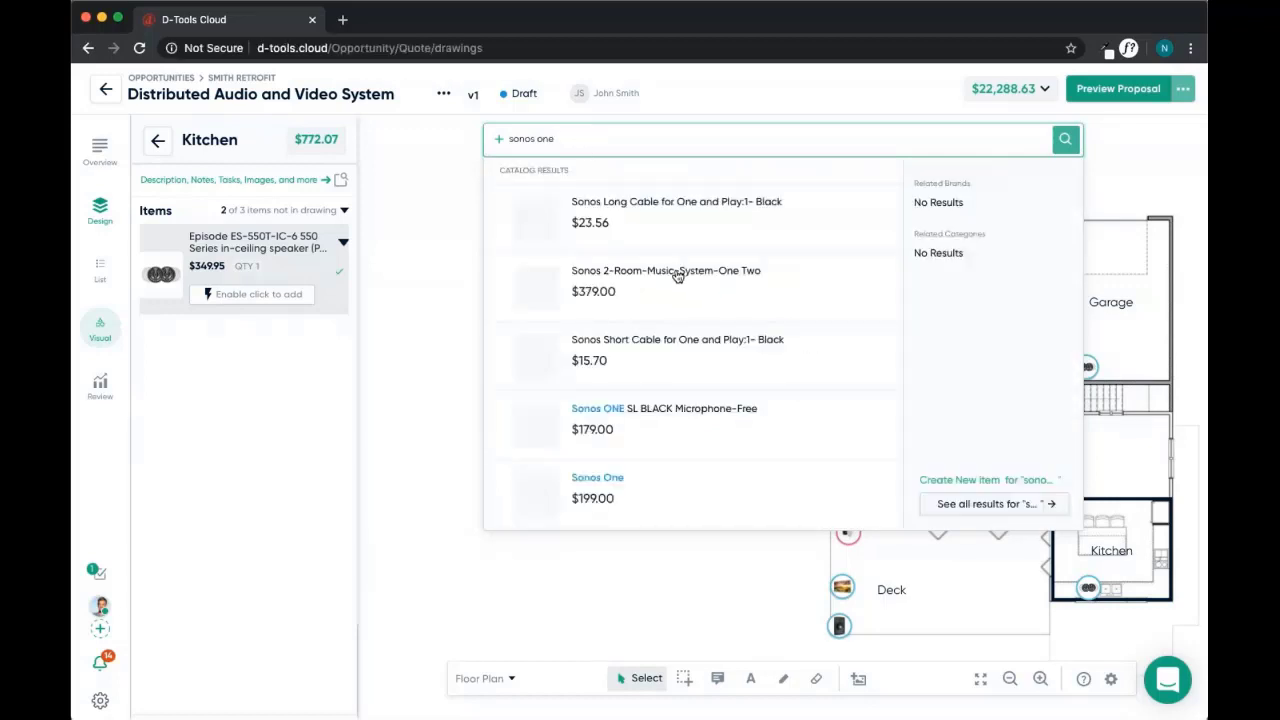
# Drop the Sonos ONE BLACK into the kitchen, declining the optional HDMI cable accessory
pyautogui.scroll(-3, 665, 313)
pyautogui.scroll(-1, 667, 313)
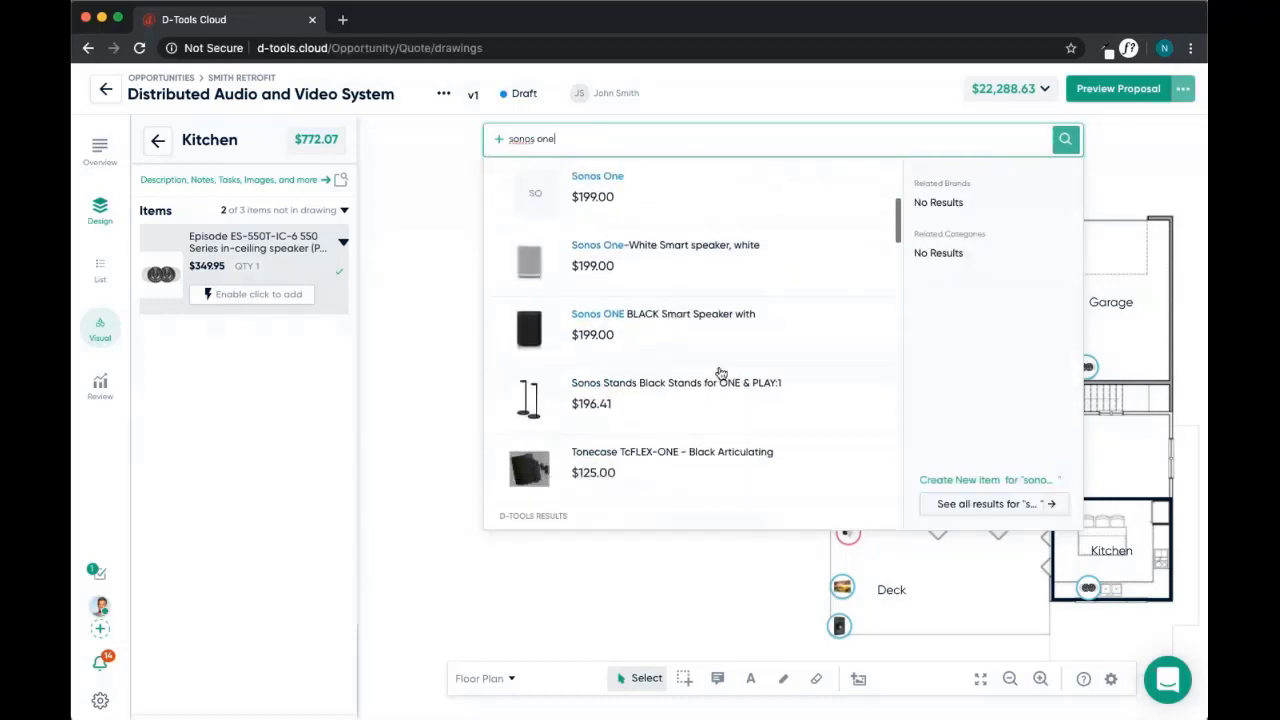
pyautogui.moveTo(661, 335); pyautogui.dragTo(1133, 568)
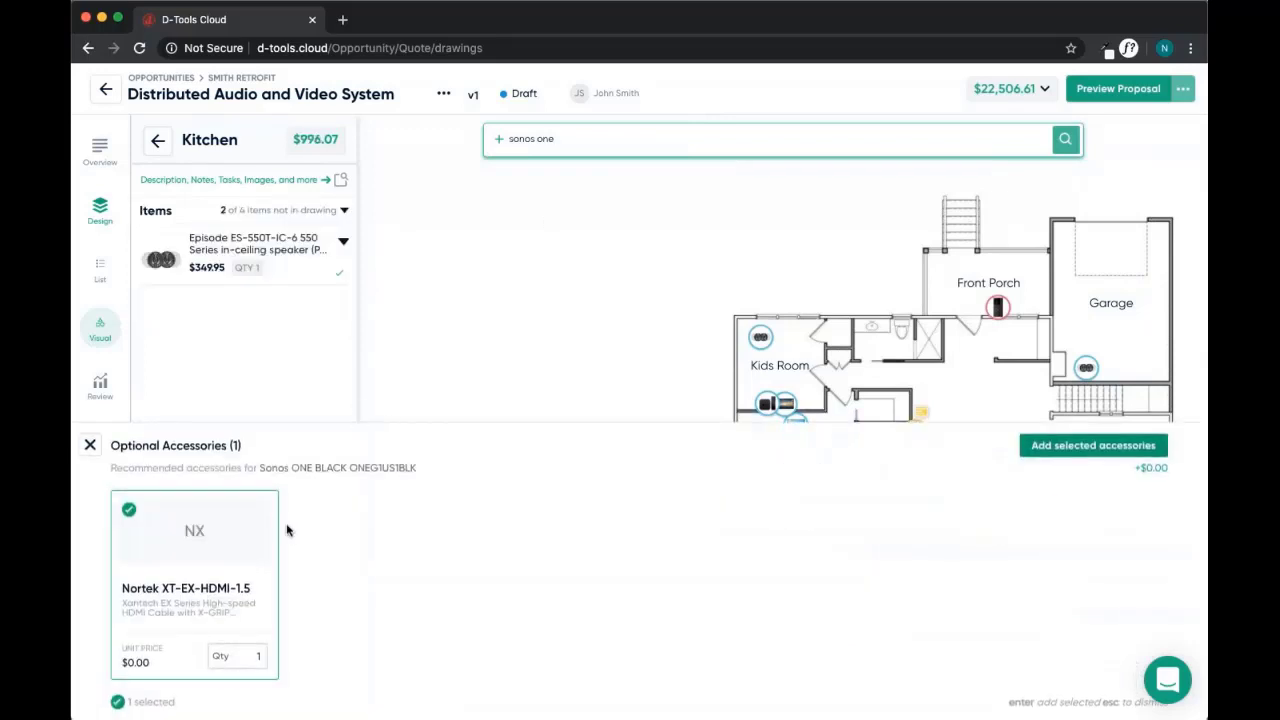
pyautogui.click(93, 448)
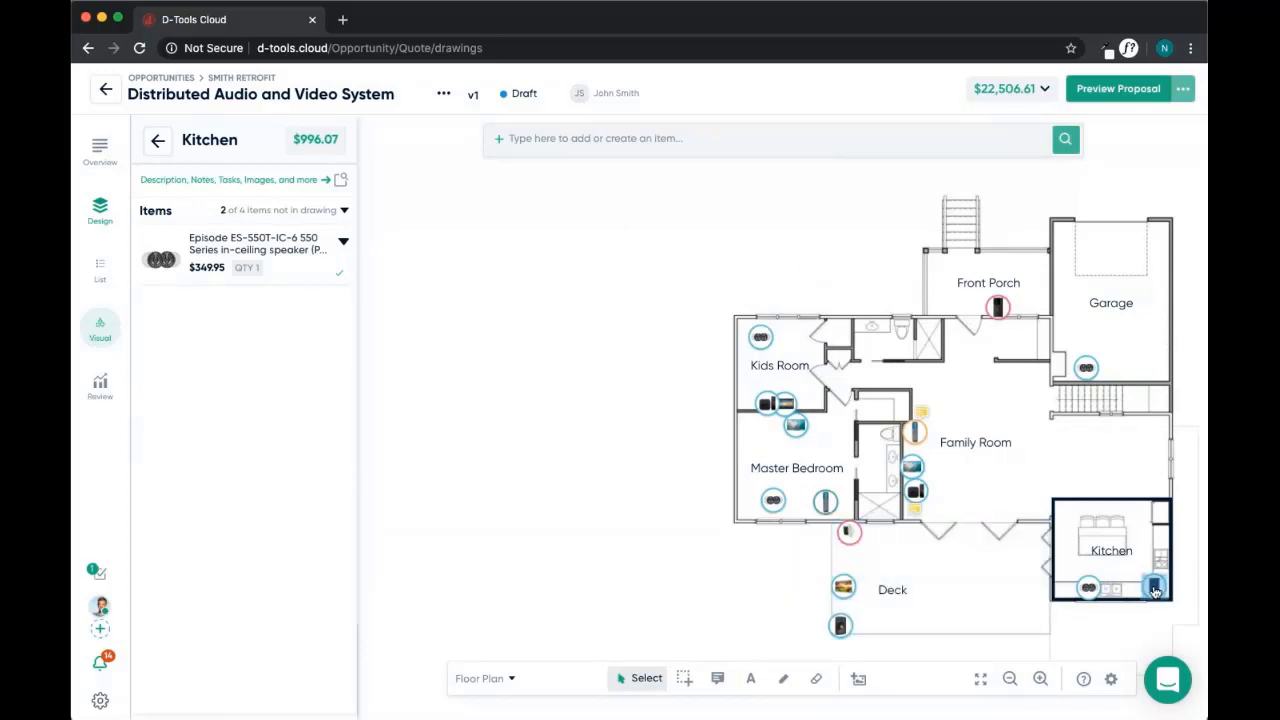
pyautogui.moveTo(1155, 590)
pyautogui.moveTo(664, 586); pyautogui.dragTo(572, 576)
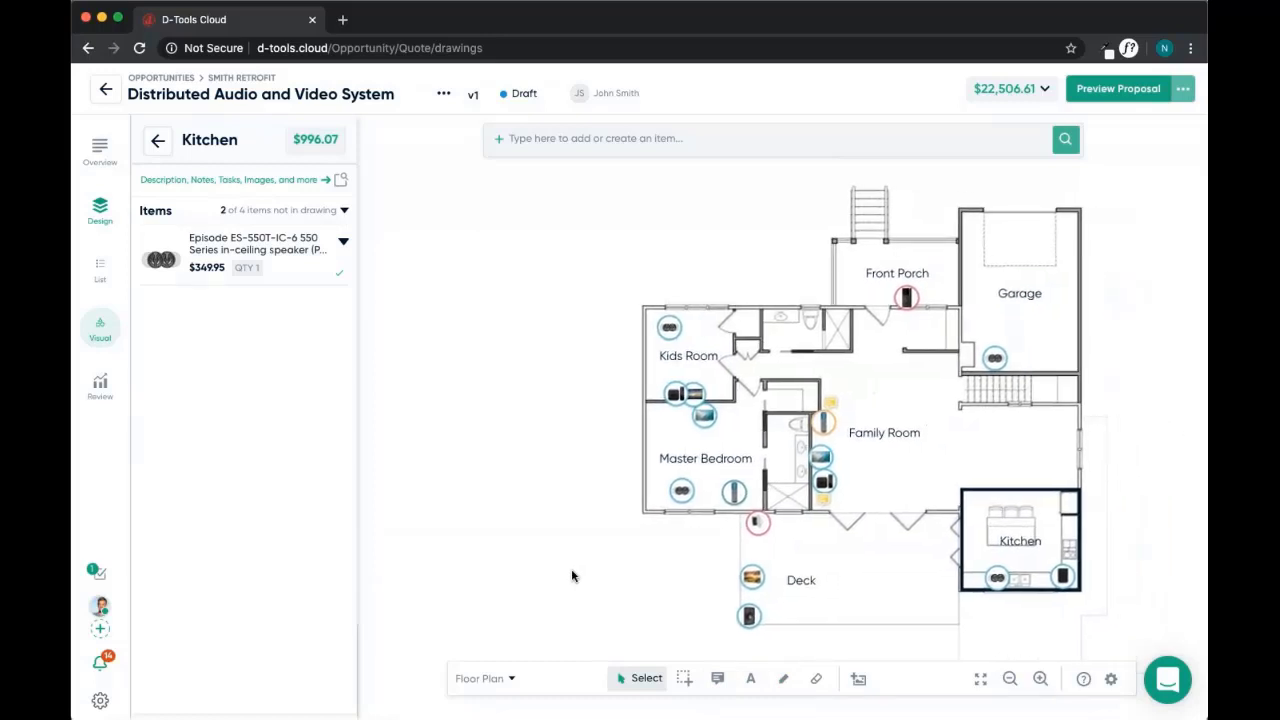
# Review the Kitchen's Episode ES-550T-IC-6 speaker details: $424.95, 45m labor, AV System
pyautogui.click(995, 579)
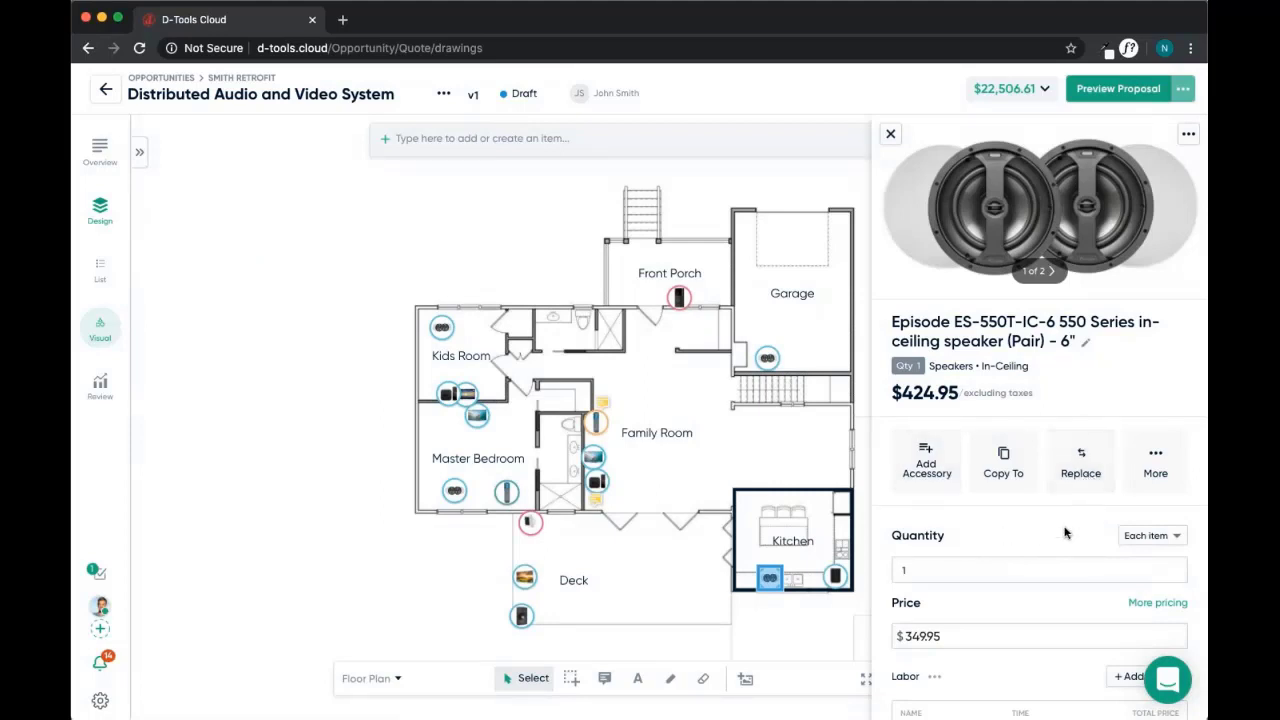
pyautogui.scroll(-2, 1052, 538)
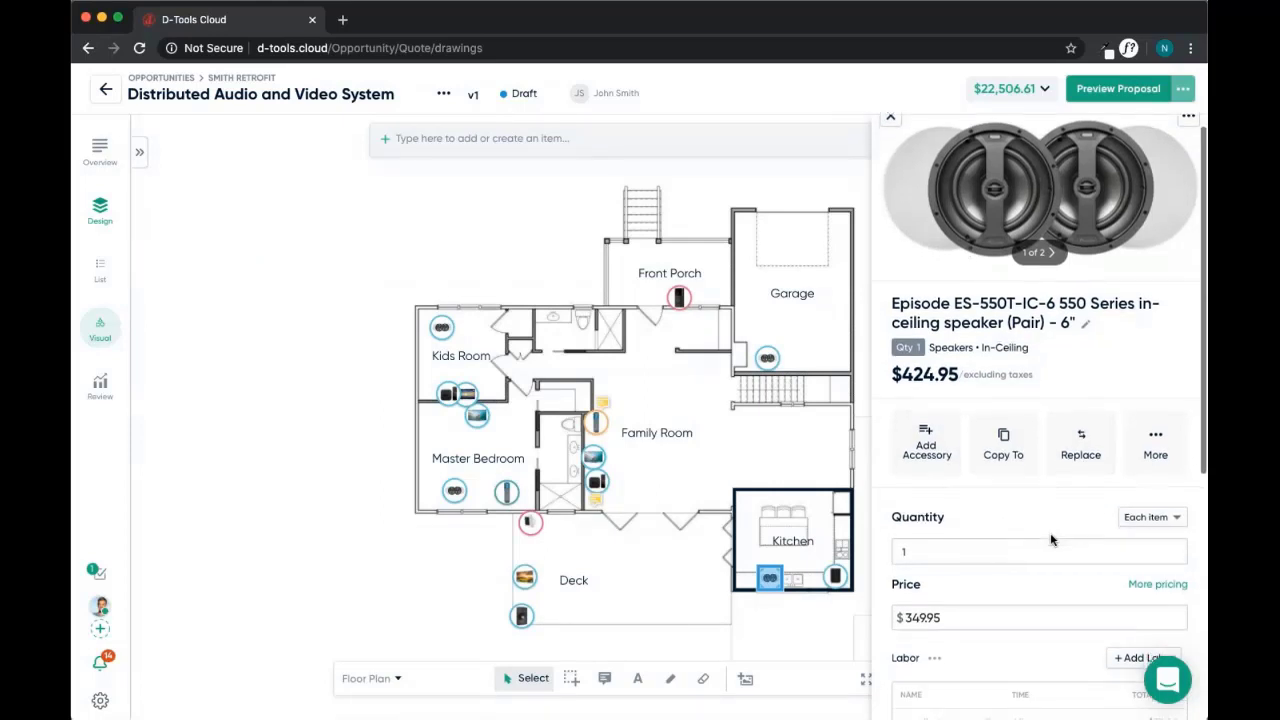
pyautogui.scroll(-5, 1050, 540)
pyautogui.scroll(-4, 968, 569)
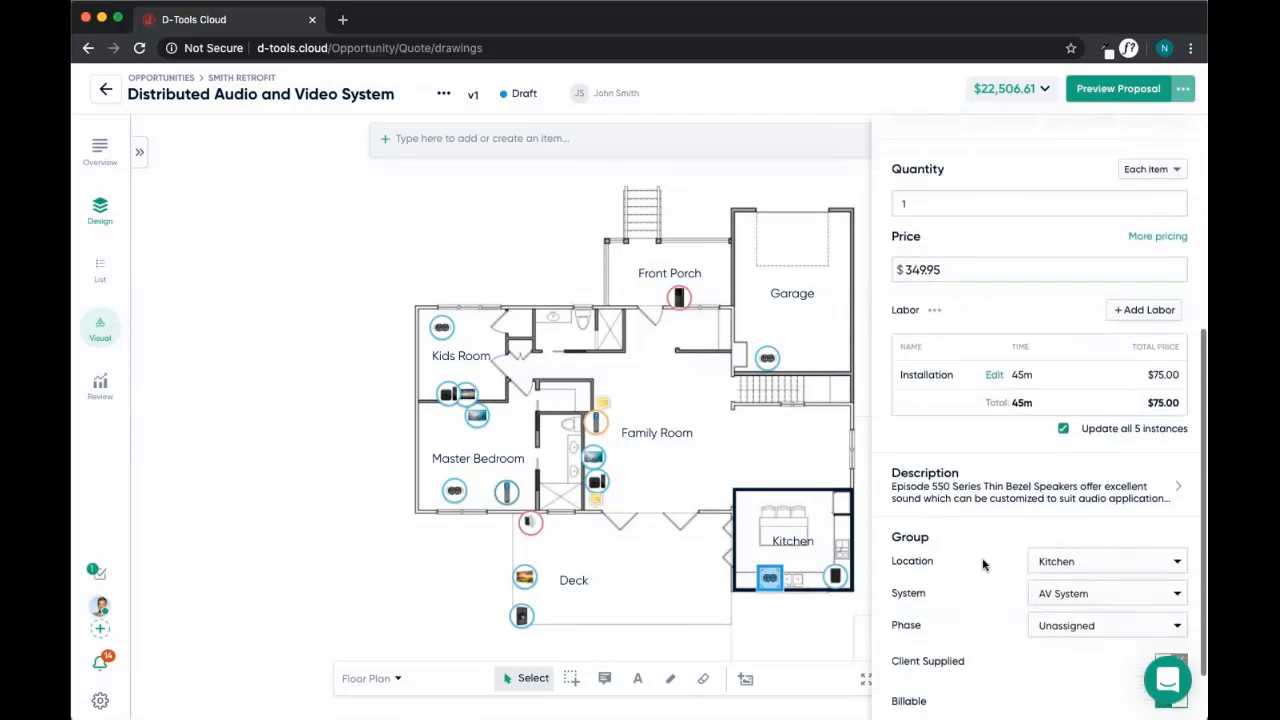
pyautogui.scroll(-2, 985, 566)
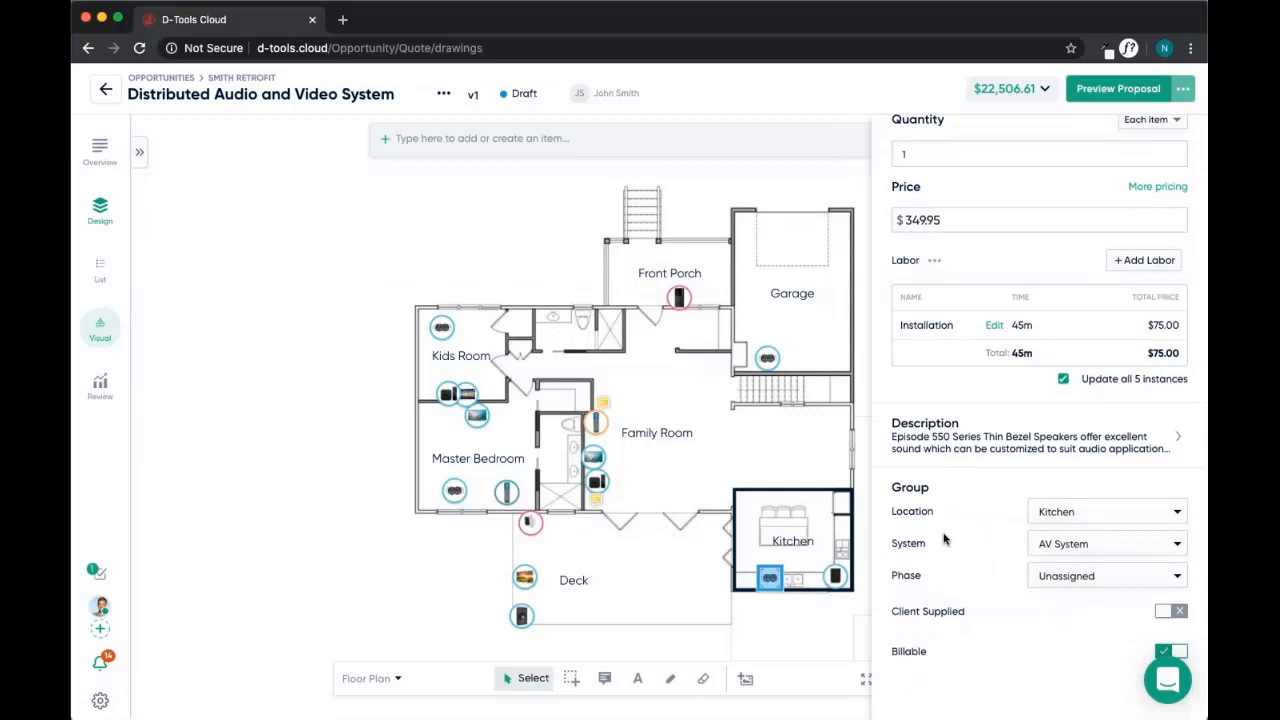
pyautogui.scroll(8, 943, 533)
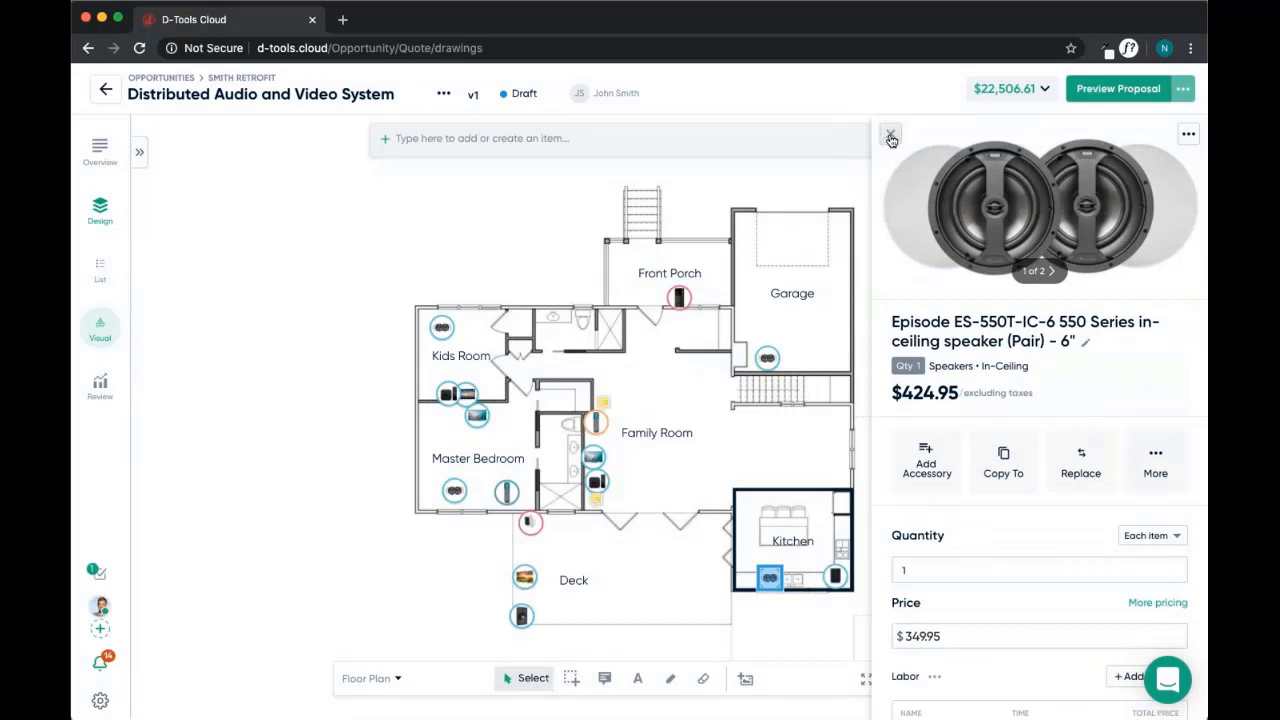
# Close the speaker details and view the quote's Pricing Summary under Review
pyautogui.click(892, 139)
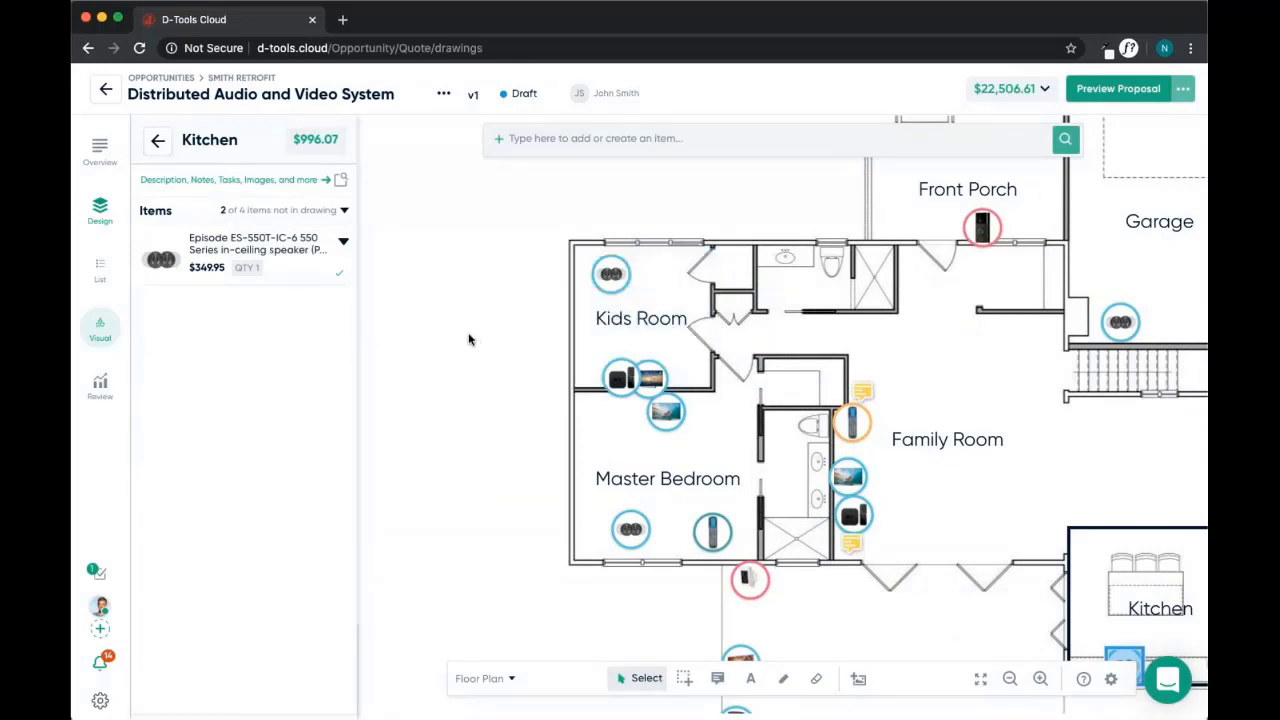
pyautogui.click(100, 387)
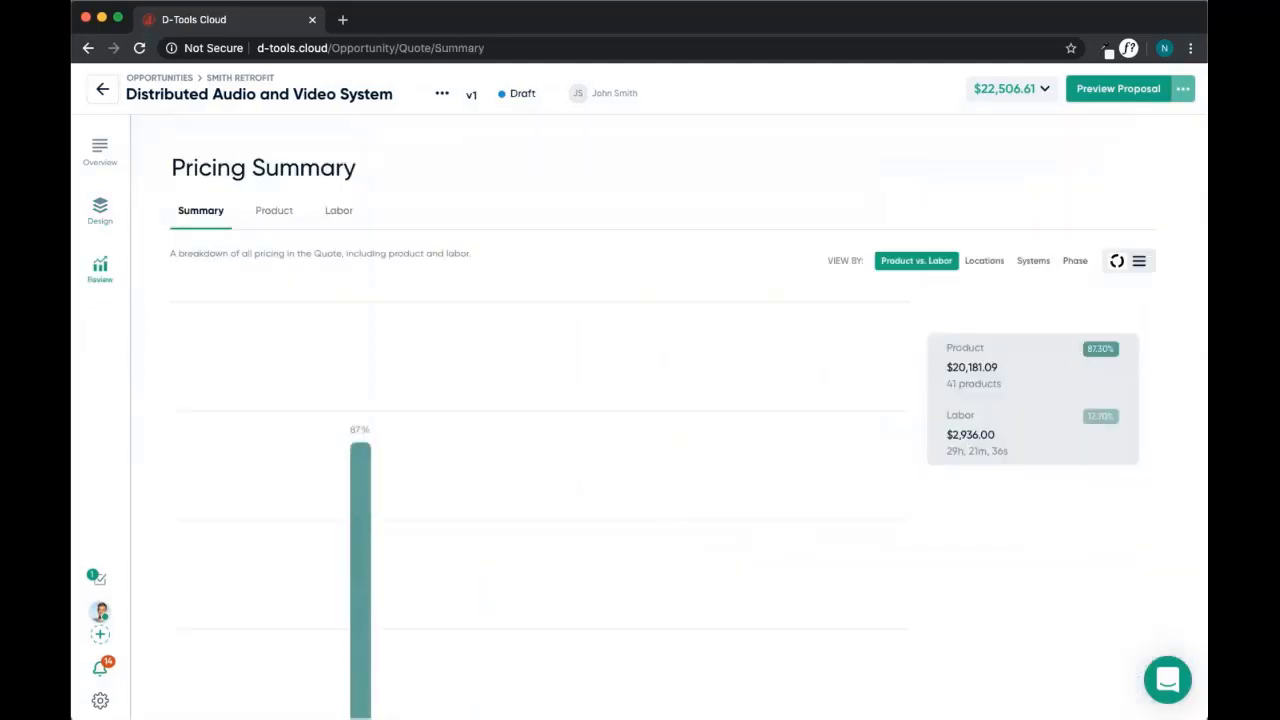
# View the Pricing Summary by Locations and show the Product breakdown ($19,570.61 total, $2,959.17 profit)
pyautogui.scroll(-3, 389, 369)
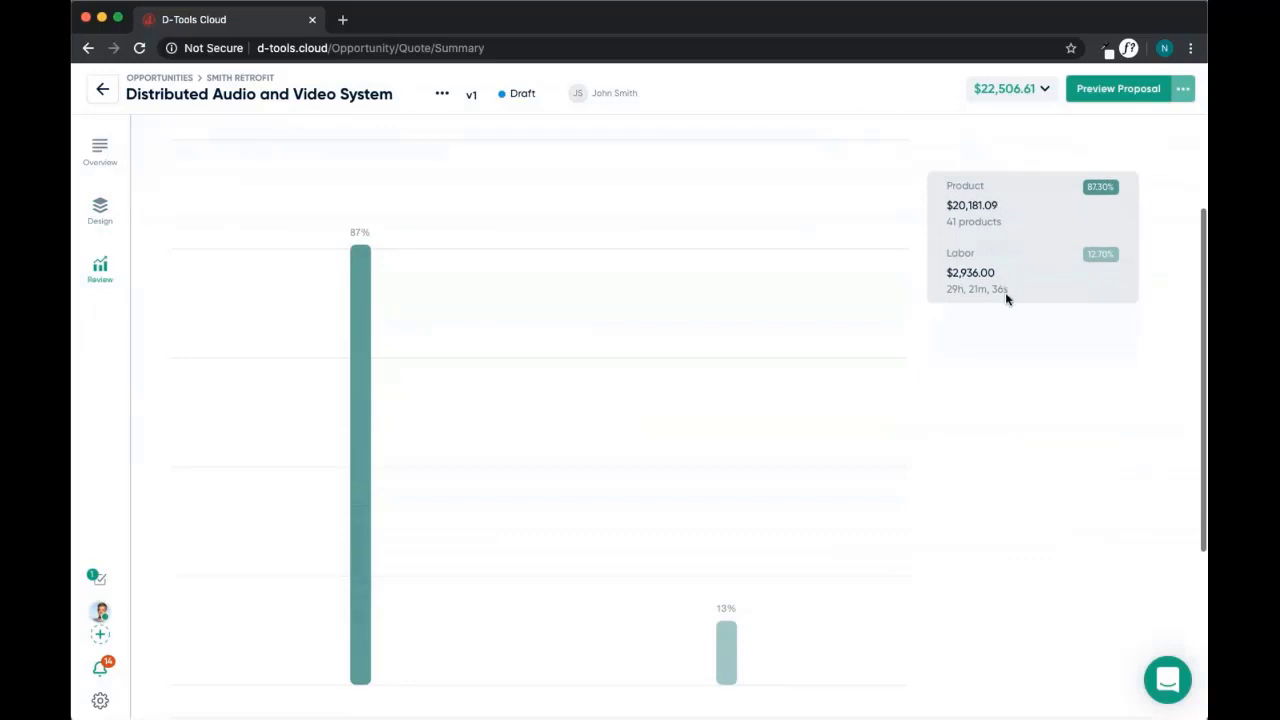
pyautogui.scroll(2, 985, 288)
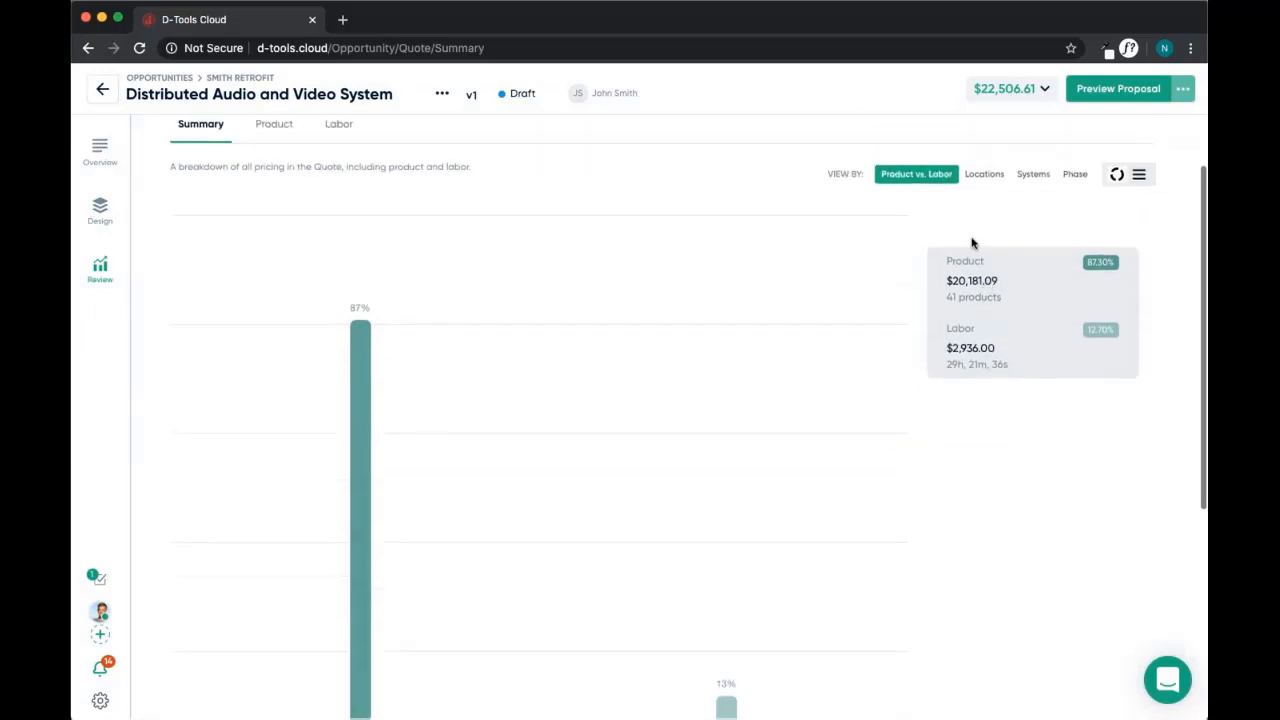
pyautogui.click(982, 175)
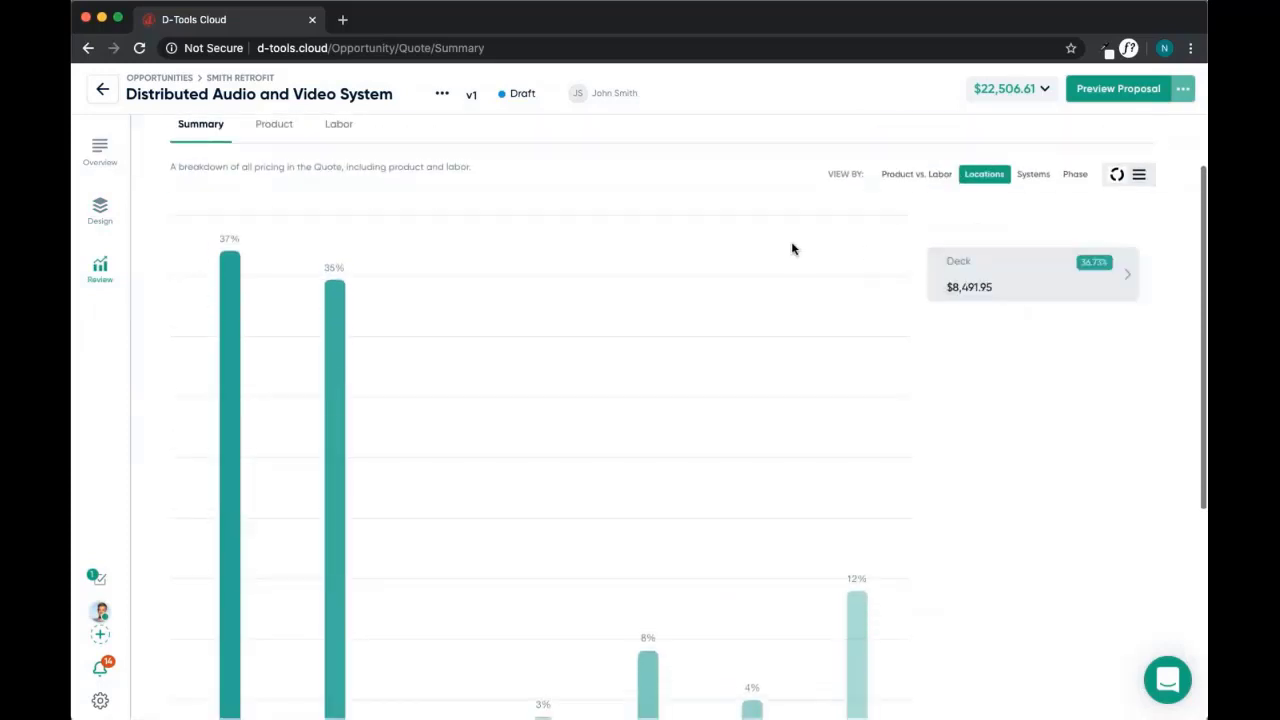
pyautogui.scroll(-3, 792, 249)
pyautogui.scroll(1, 792, 249)
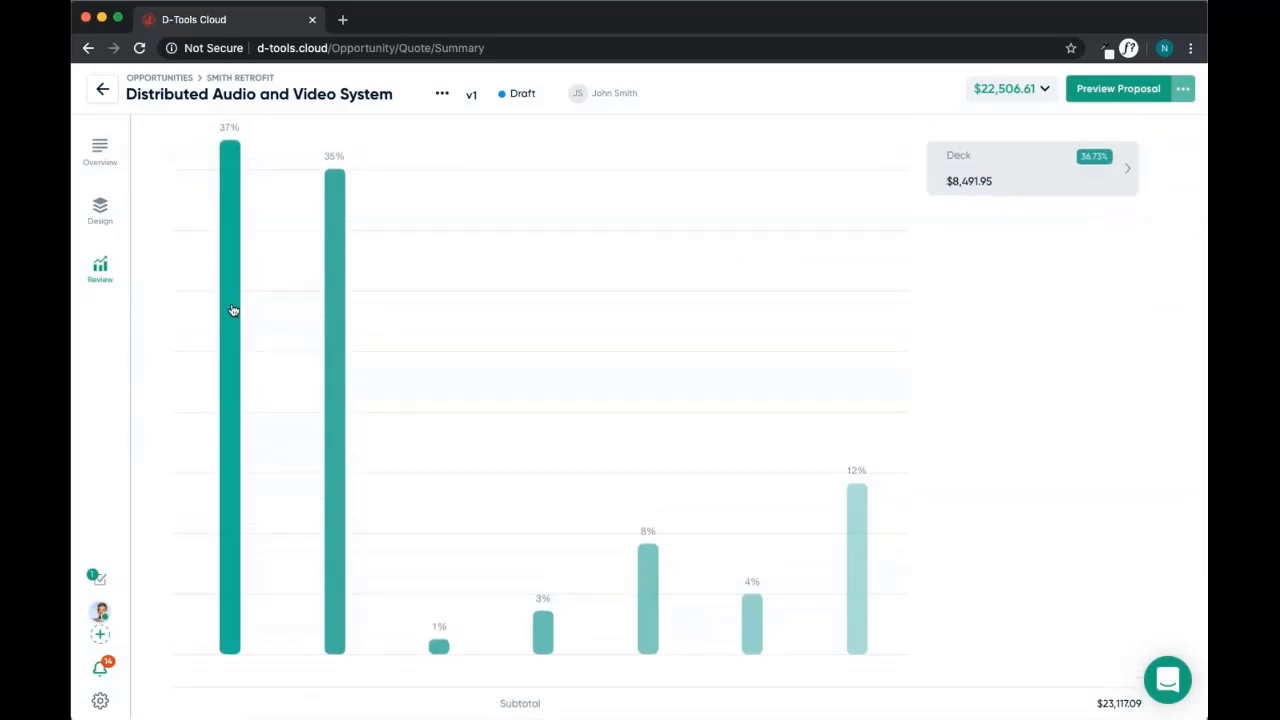
pyautogui.scroll(3, 331, 277)
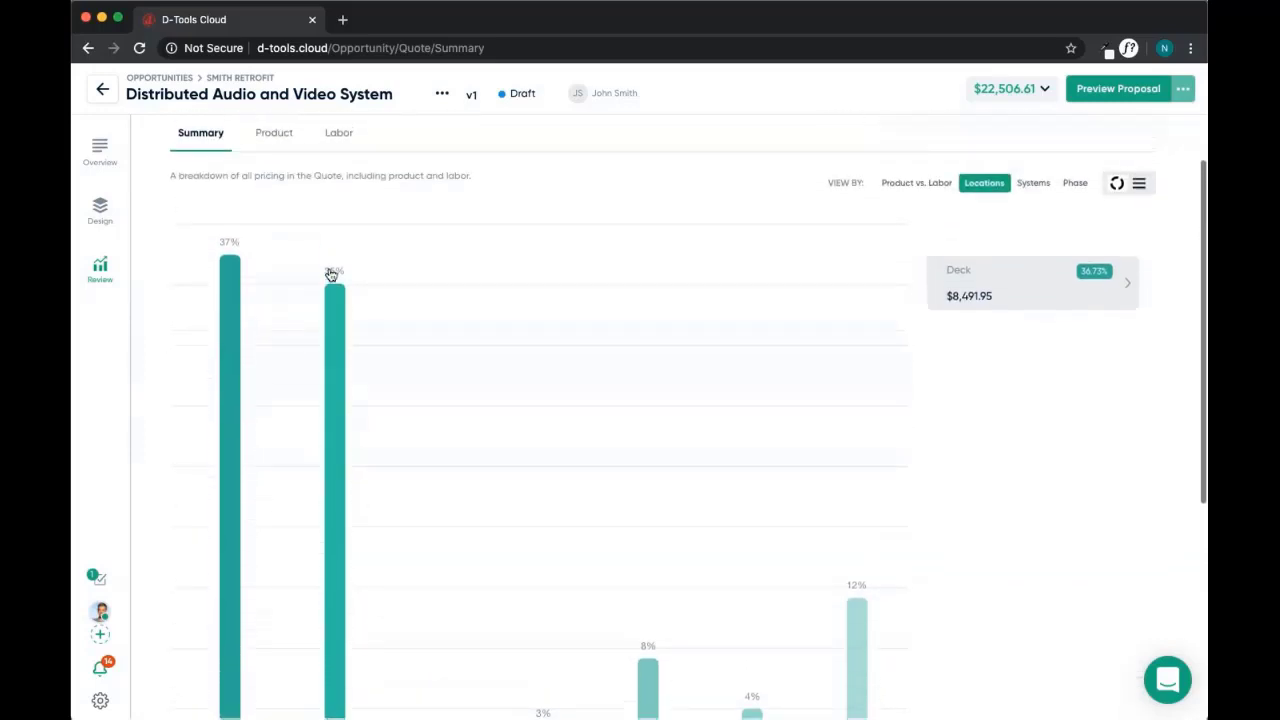
pyautogui.click(268, 136)
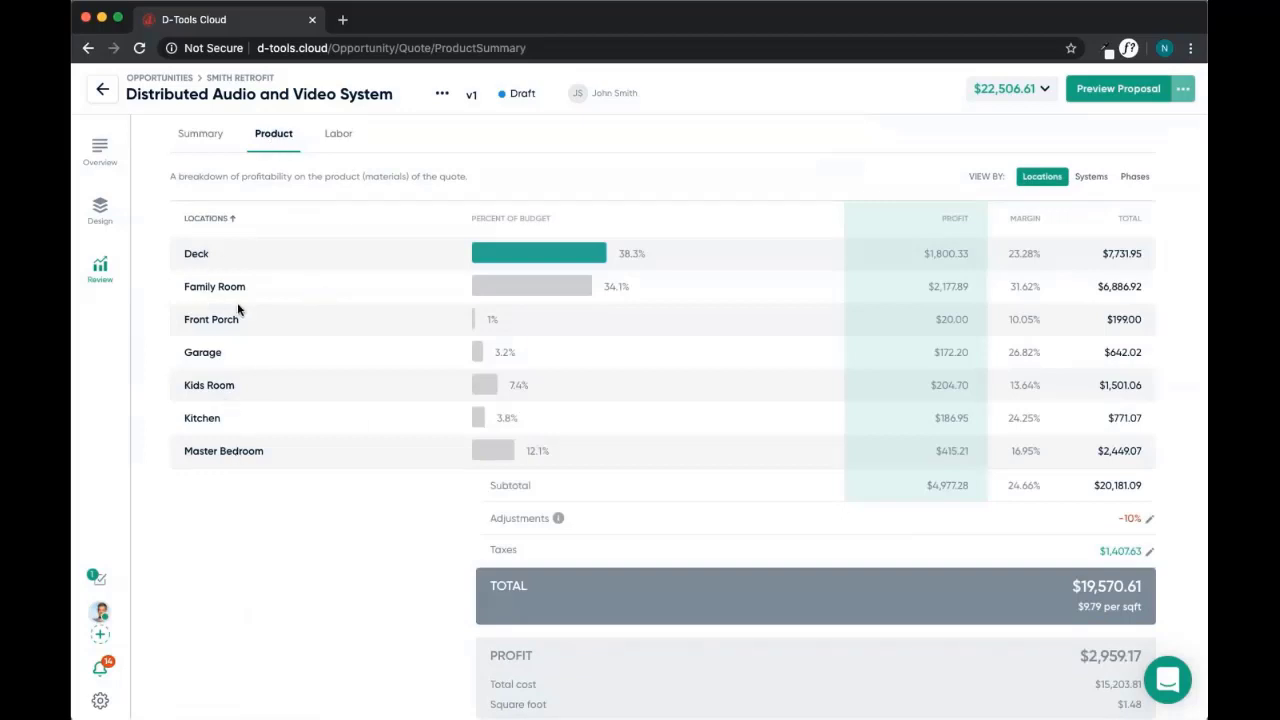
# Regroup the product breakdown by Systems: AV System $18,444.12, Security System $738.97
pyautogui.click(1095, 177)
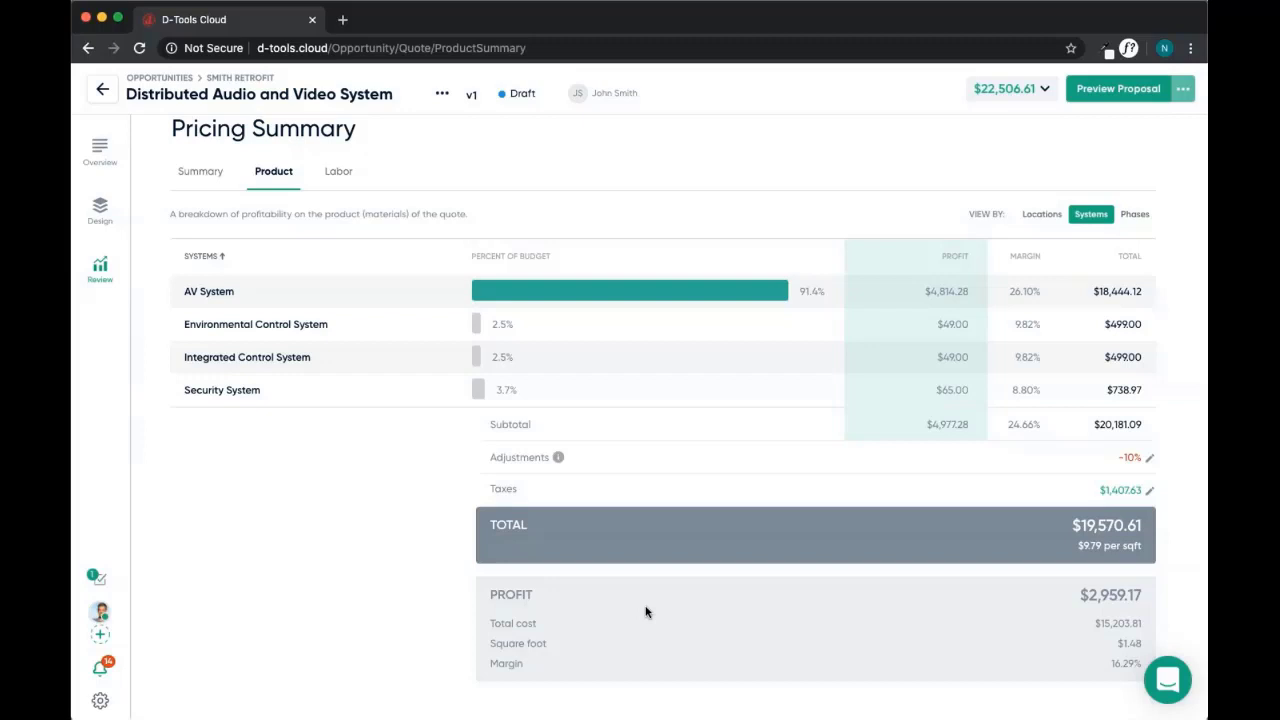
# Switch on Client Mode from the quote's ••• menu so cost, profit and margin are hidden
pyautogui.click(442, 94)
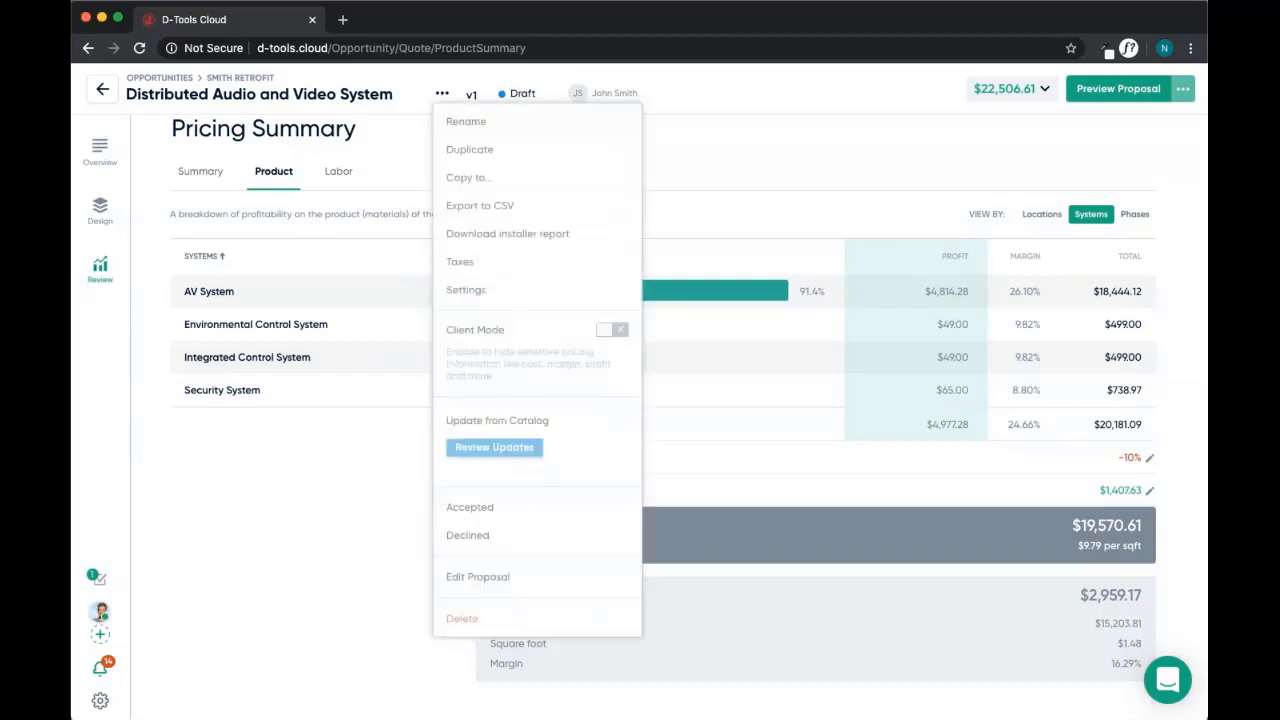
pyautogui.click(614, 329)
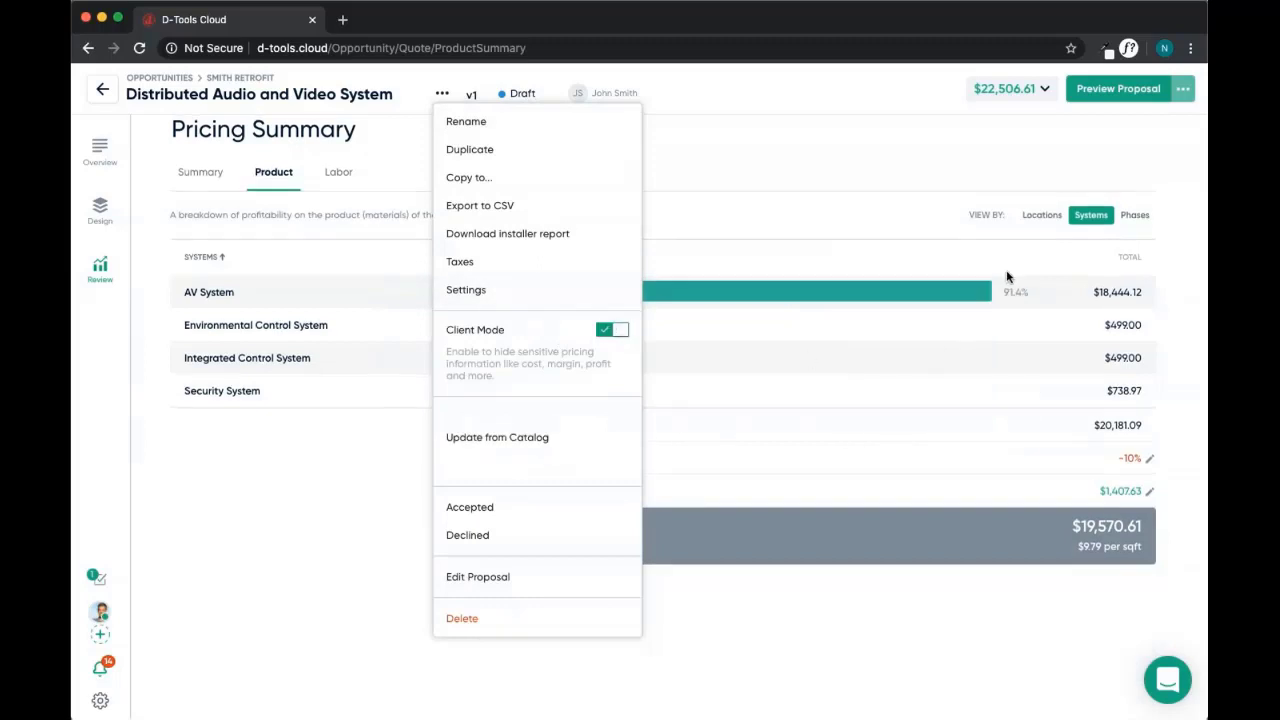
pyautogui.click(895, 138)
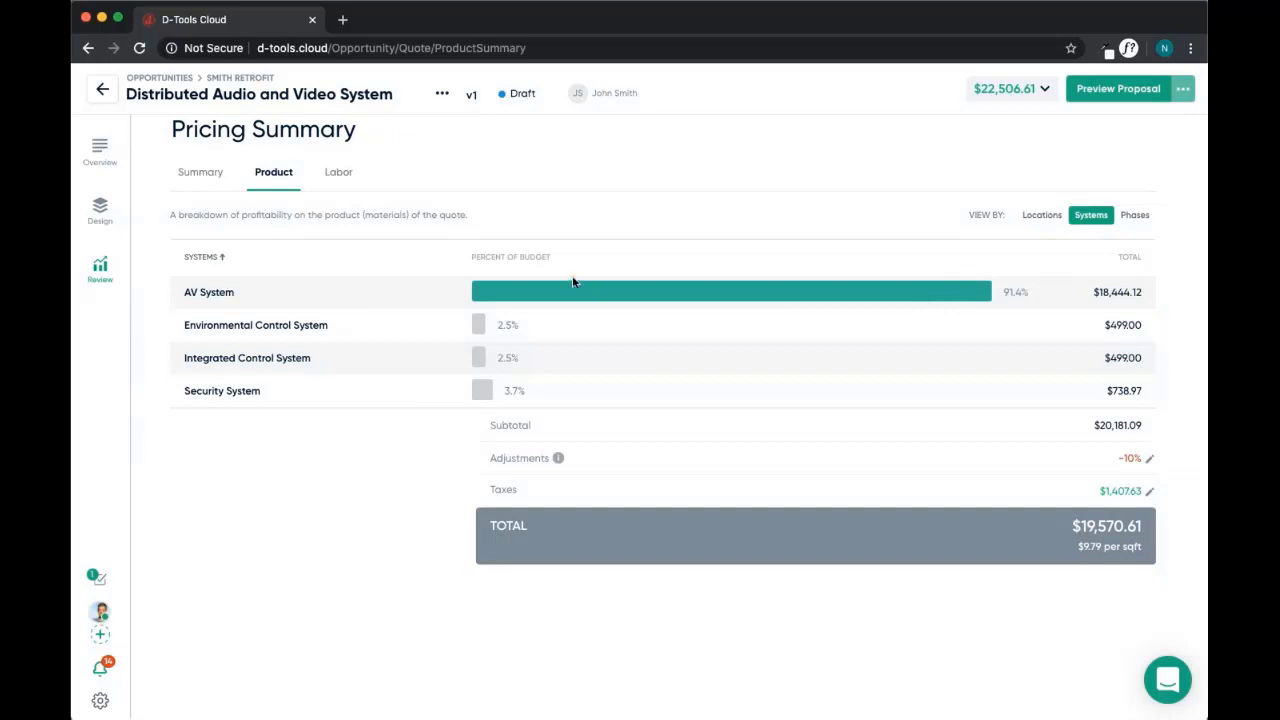
pyautogui.scroll(1, 589, 155)
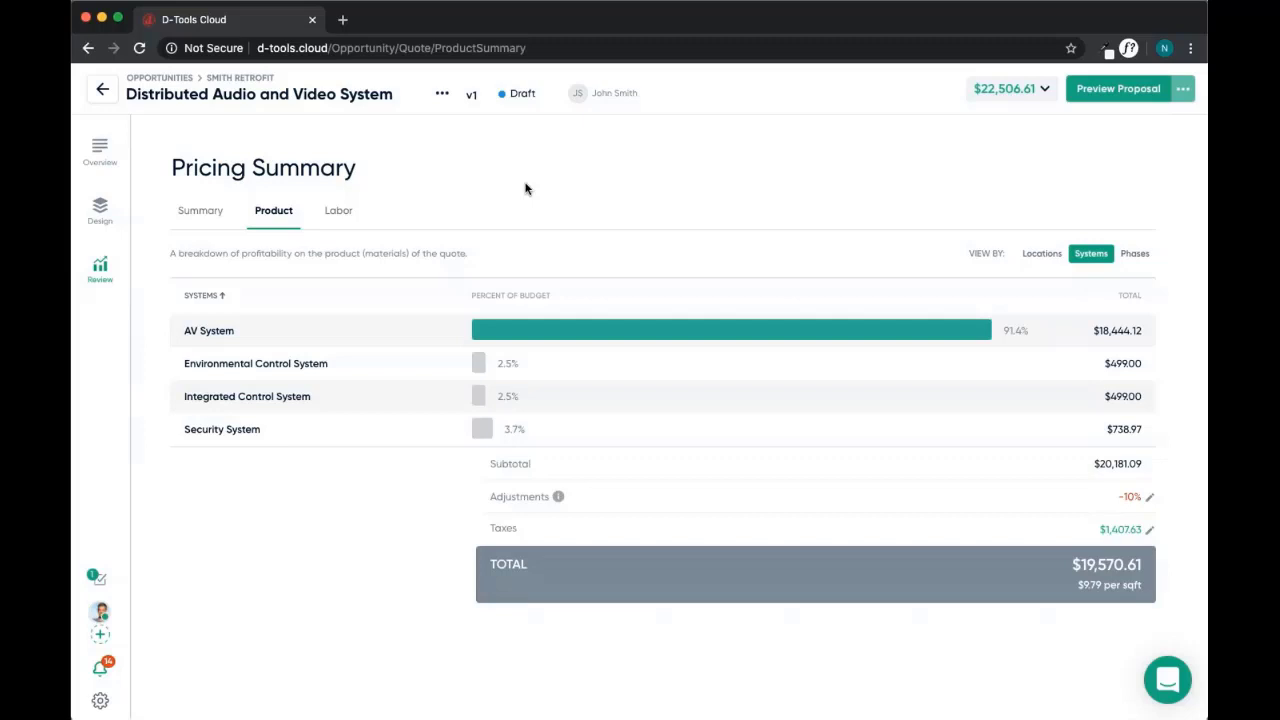
# Preview the Distributed Audio and Video System proposal and scroll through its About Us and Services pages
pyautogui.click(1118, 91)
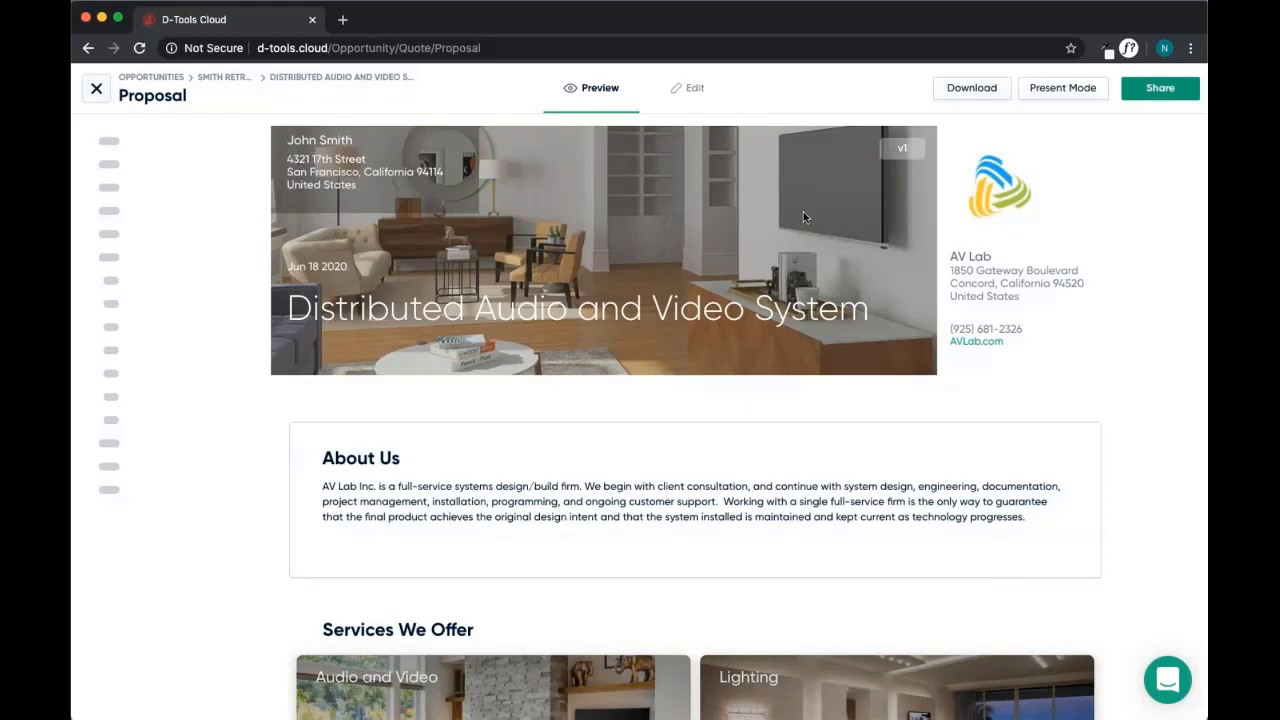
pyautogui.scroll(-2, 574, 240)
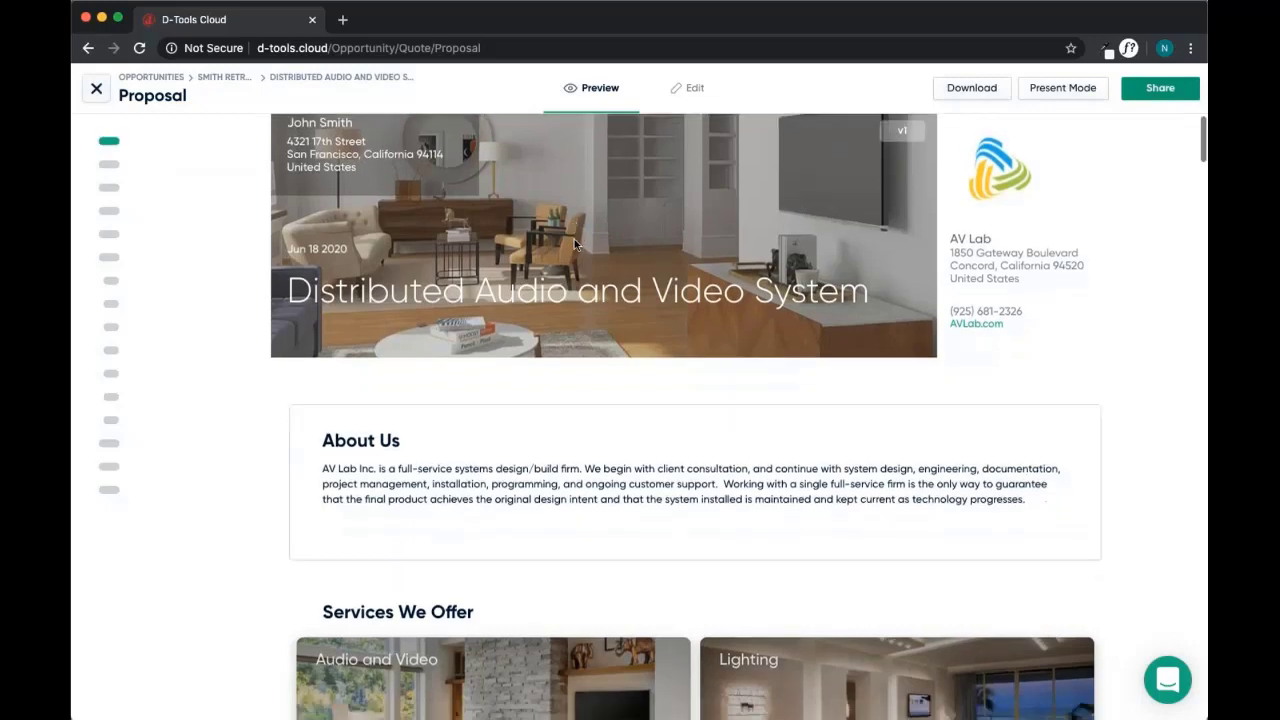
pyautogui.scroll(2, 574, 239)
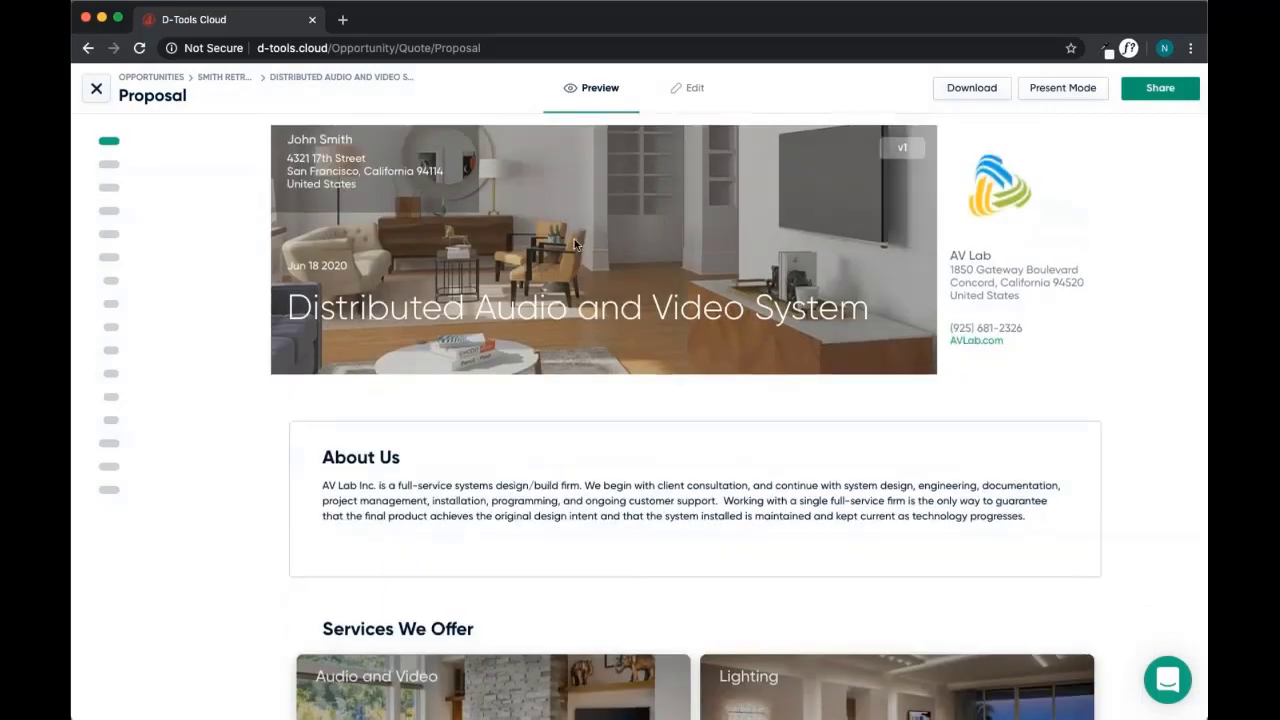
pyautogui.scroll(-2, 574, 239)
pyautogui.scroll(-4, 574, 239)
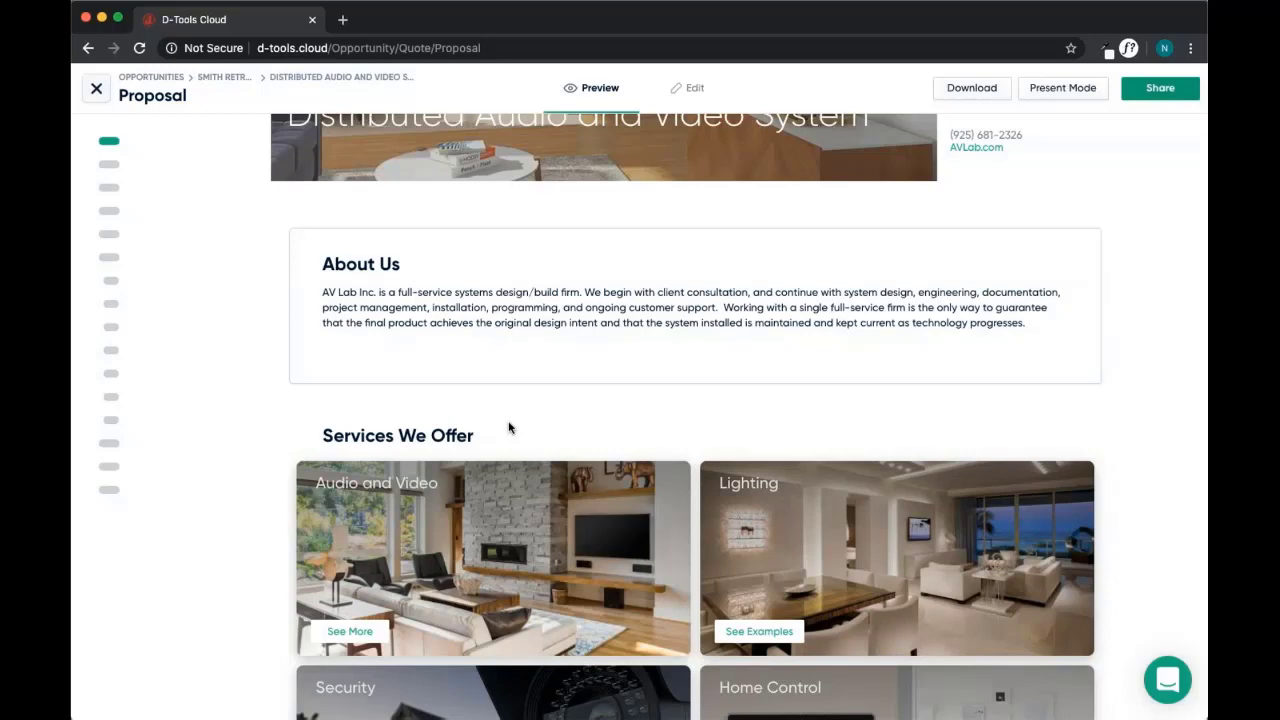
pyautogui.scroll(3, 508, 428)
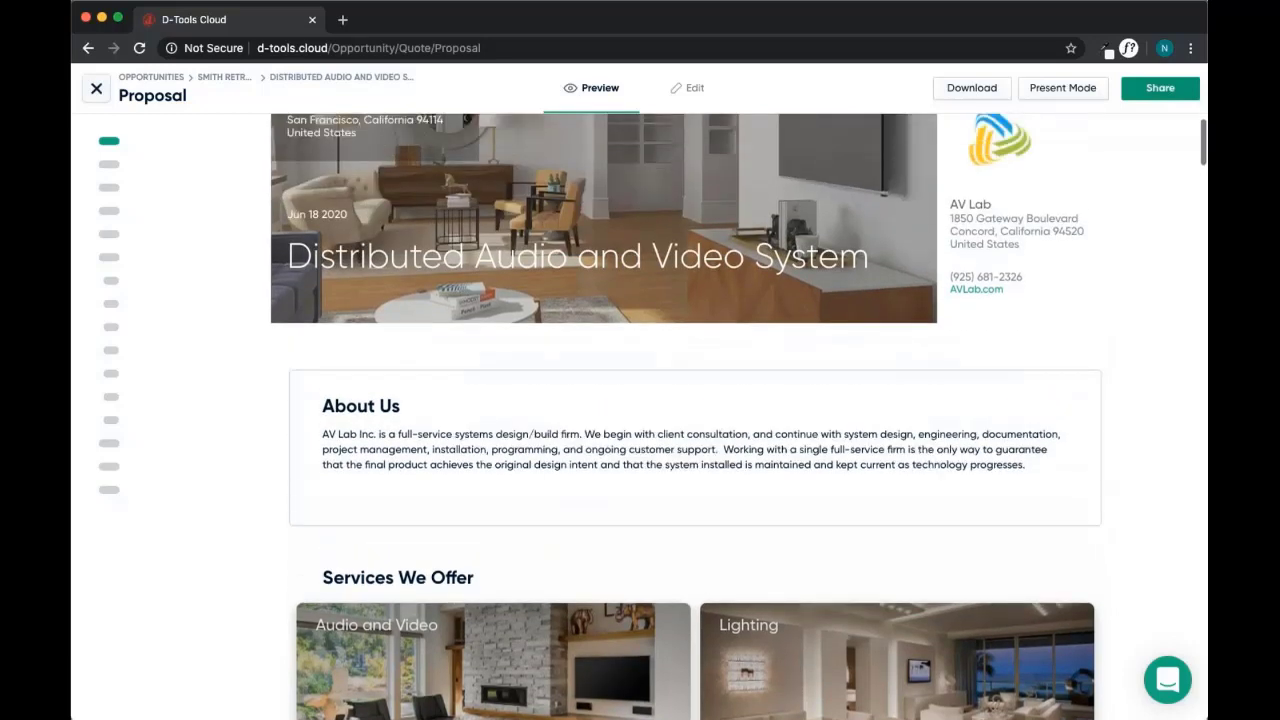
pyautogui.scroll(1, 739, 416)
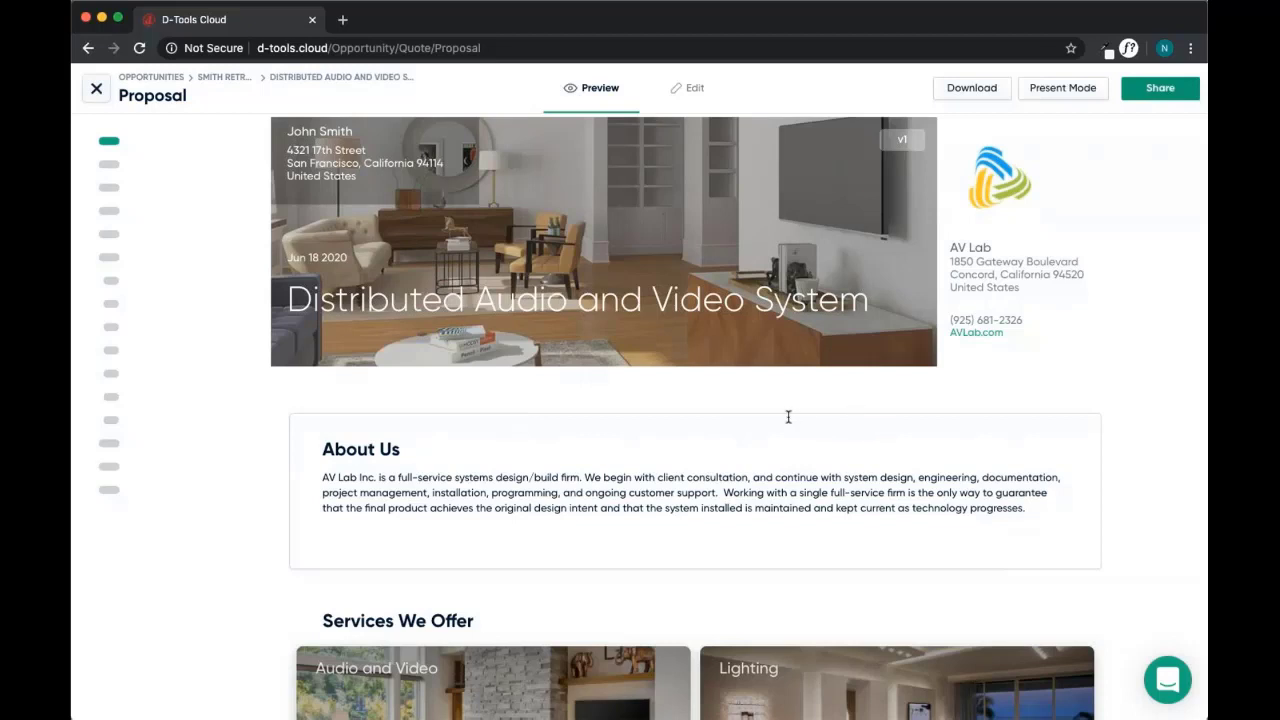
pyautogui.scroll(-1, 788, 417)
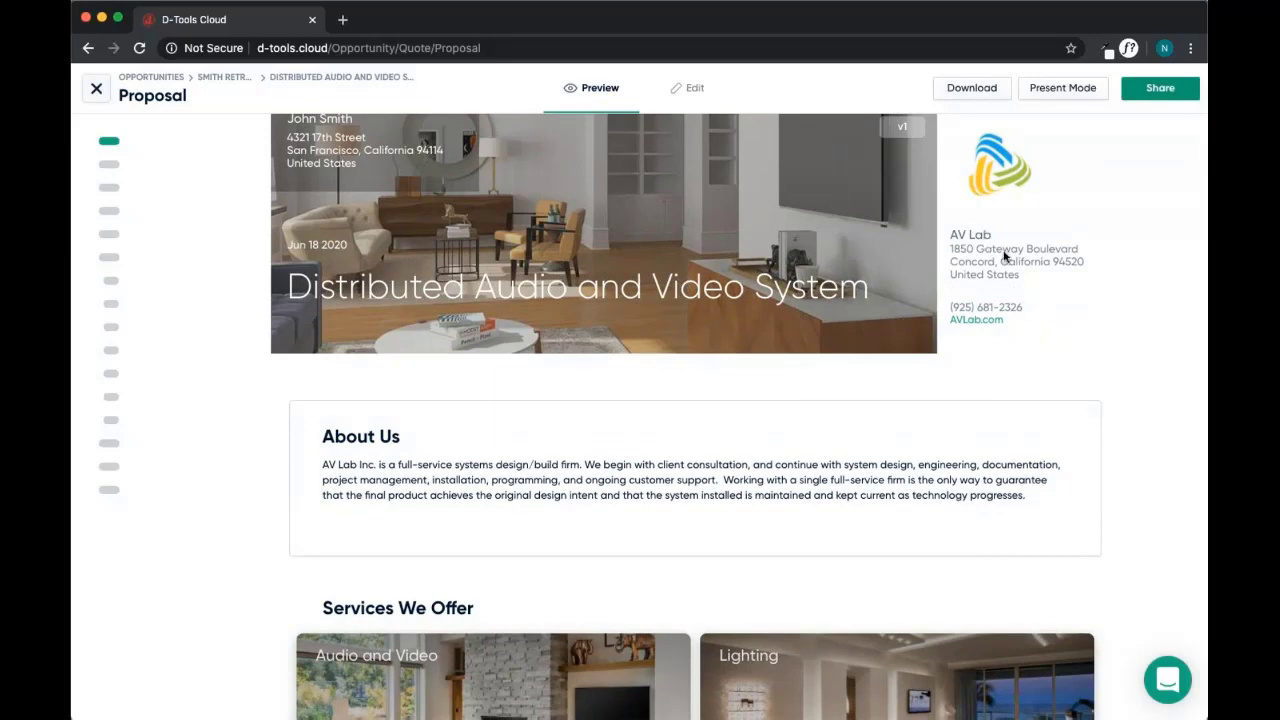
pyautogui.scroll(-3, 690, 292)
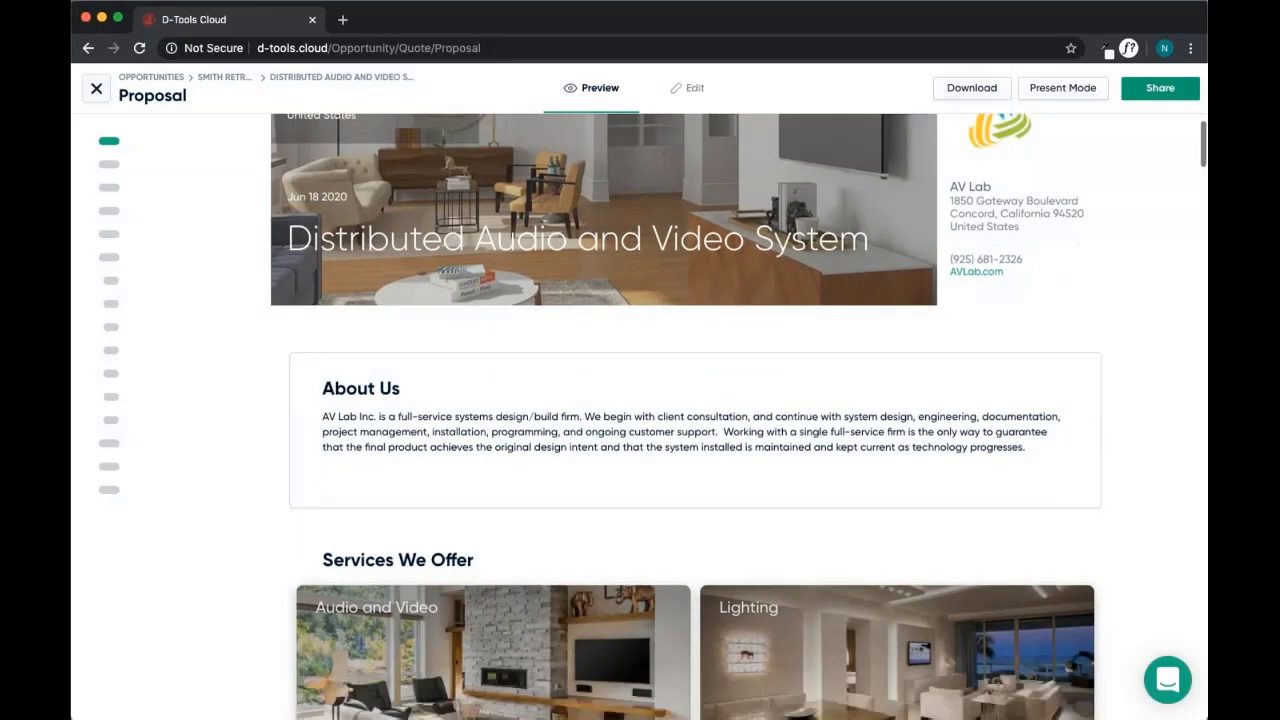
pyautogui.scroll(-1, 690, 292)
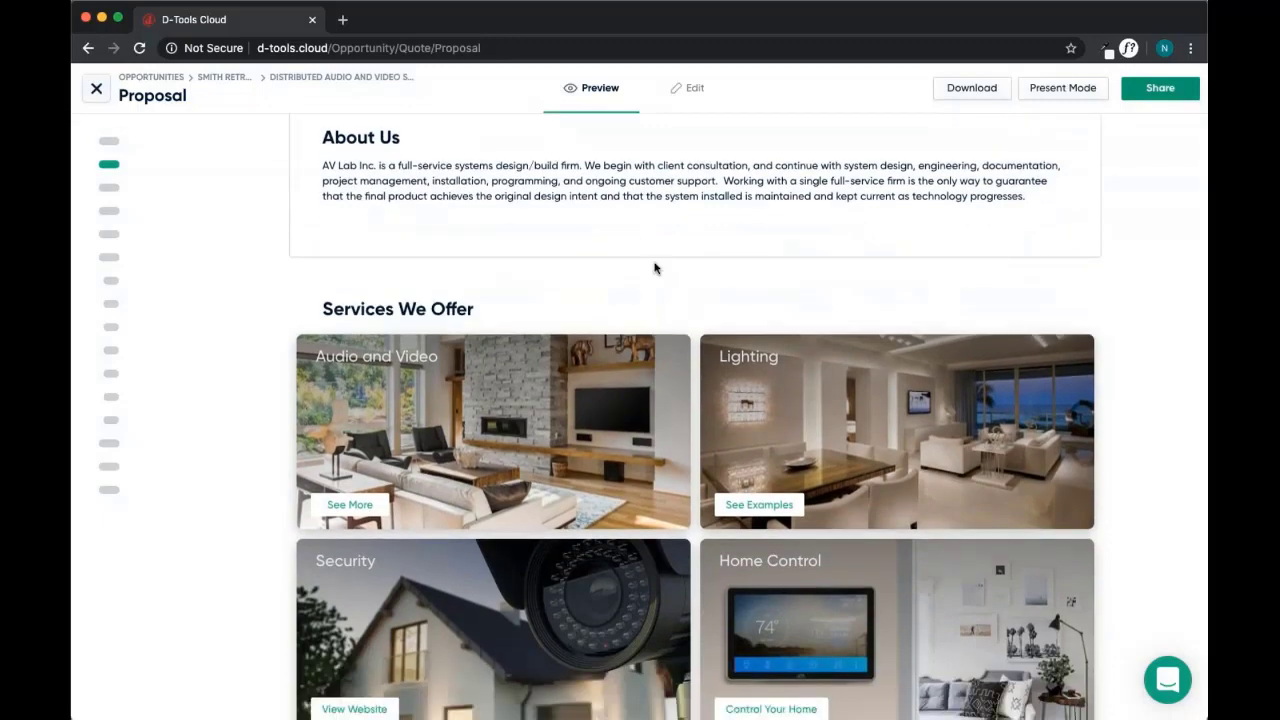
pyautogui.scroll(-2, 701, 360)
pyautogui.scroll(-2, 699, 360)
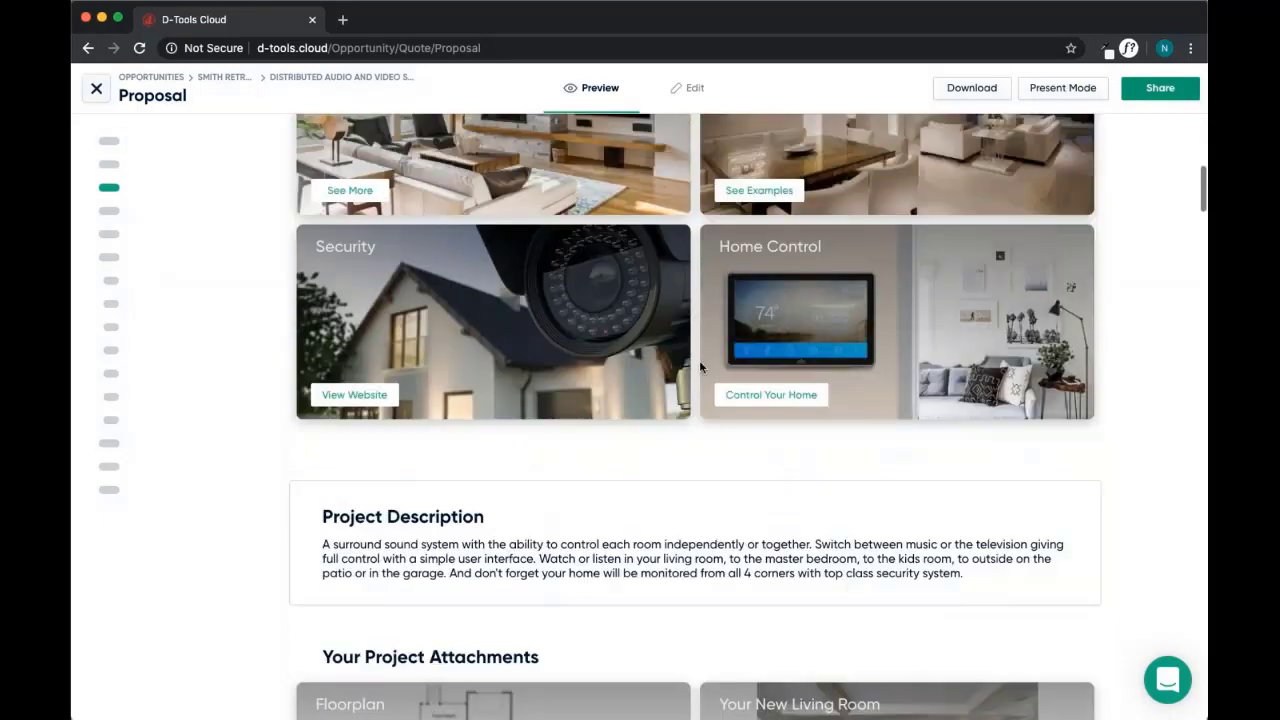
pyautogui.scroll(1, 699, 360)
pyautogui.scroll(-1, 690, 392)
pyautogui.scroll(-3, 690, 392)
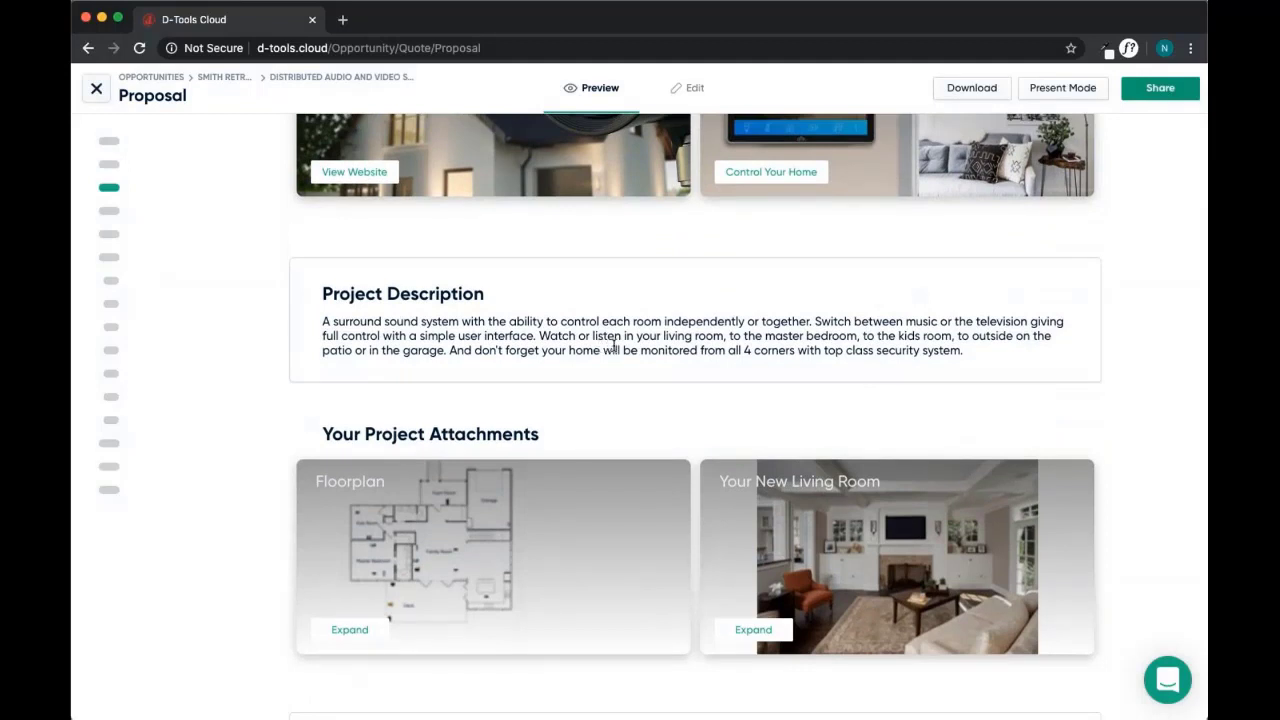
pyautogui.scroll(-2, 614, 346)
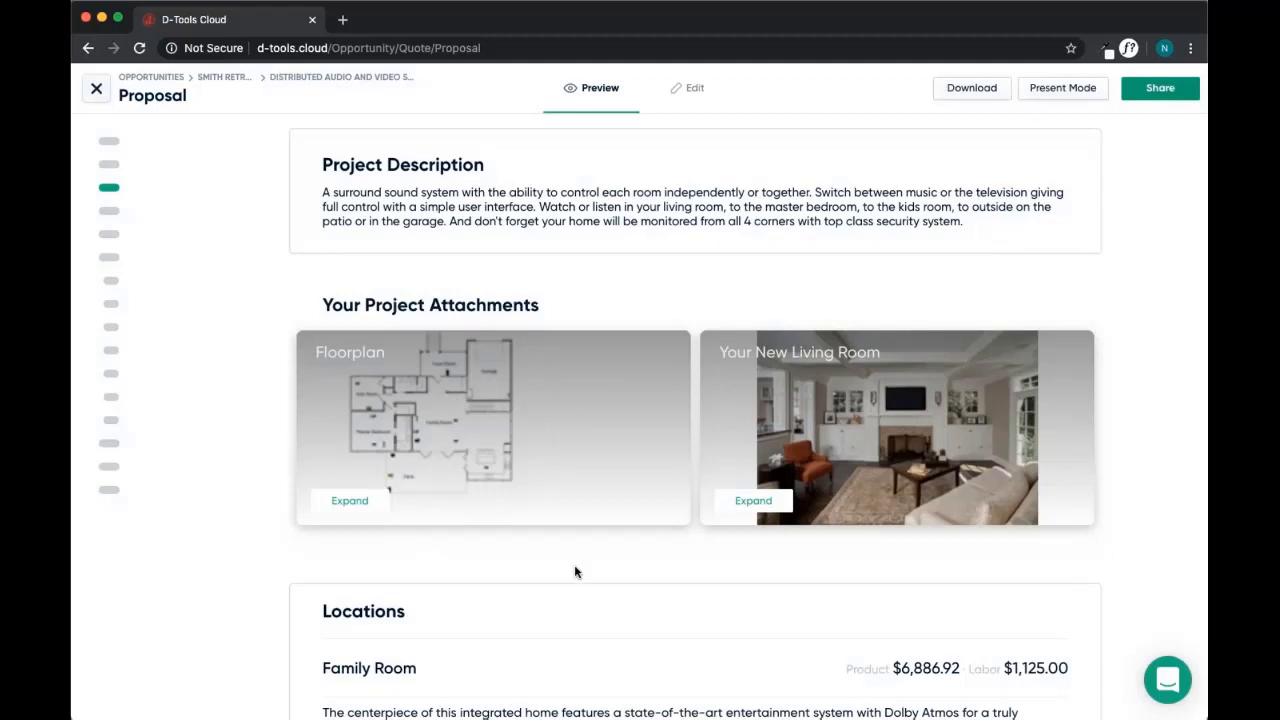
pyautogui.scroll(-2, 655, 546)
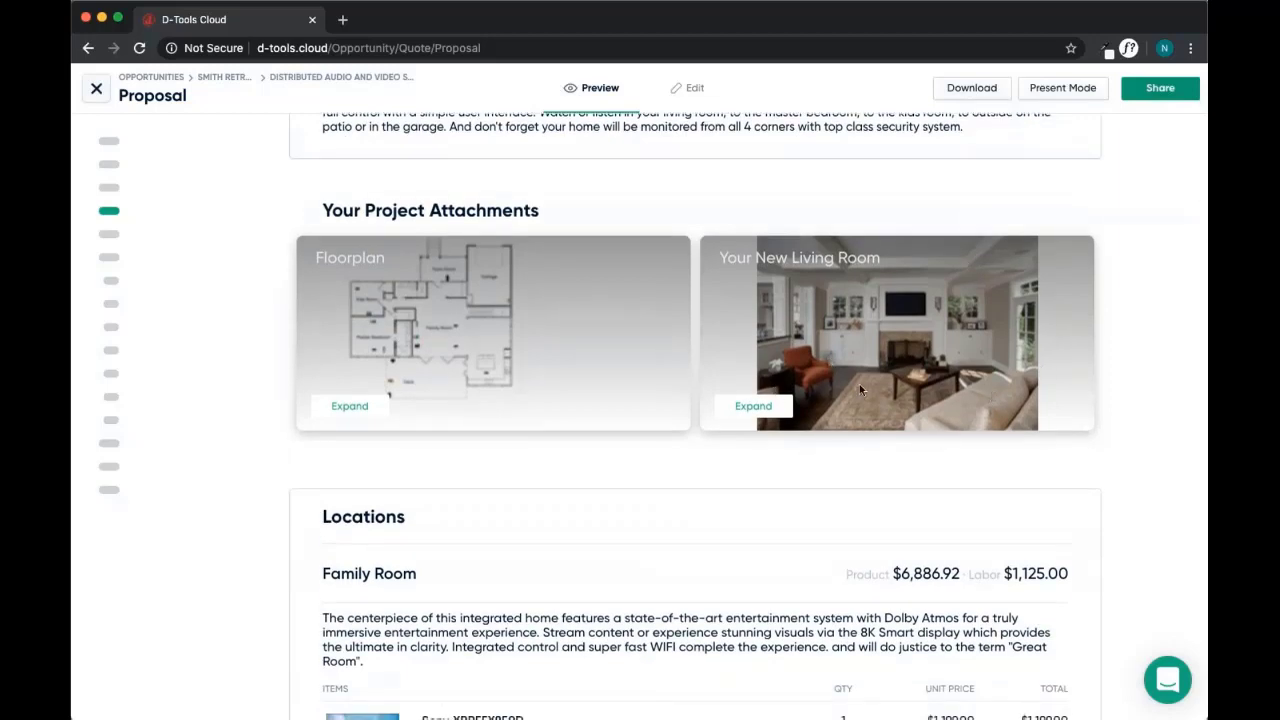
pyautogui.scroll(-8, 689, 397)
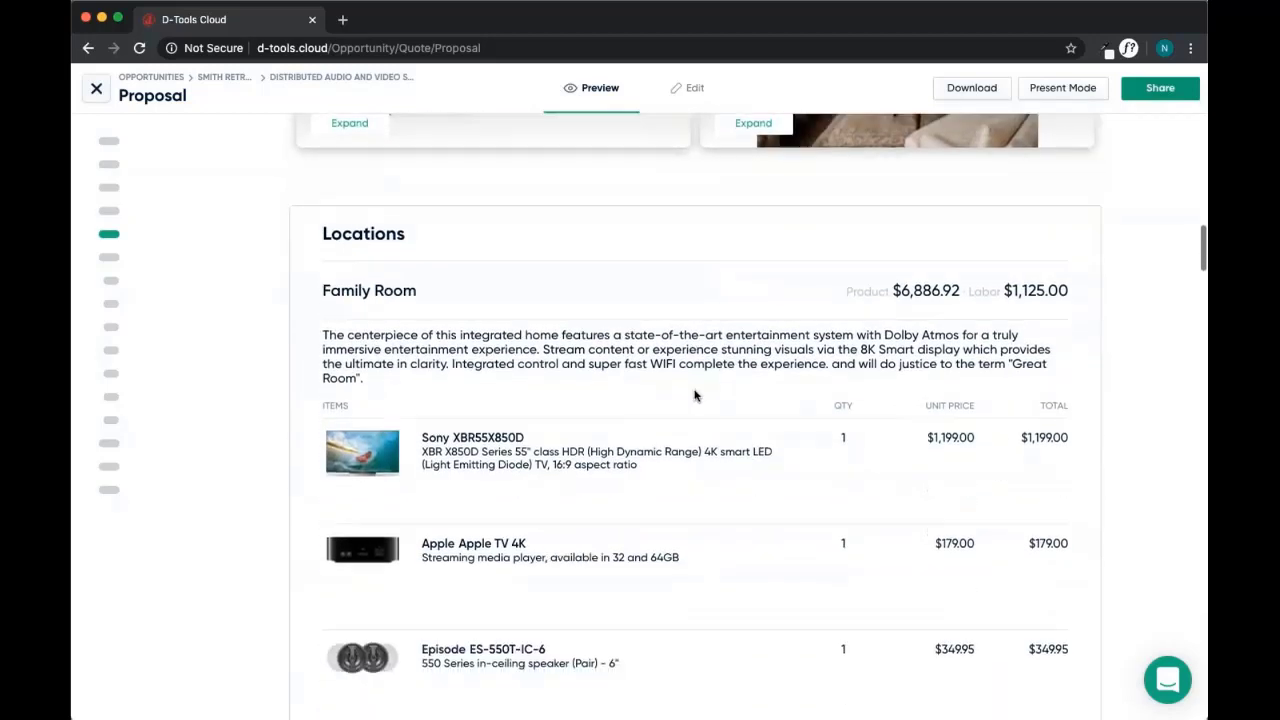
pyautogui.scroll(-1, 955, 310)
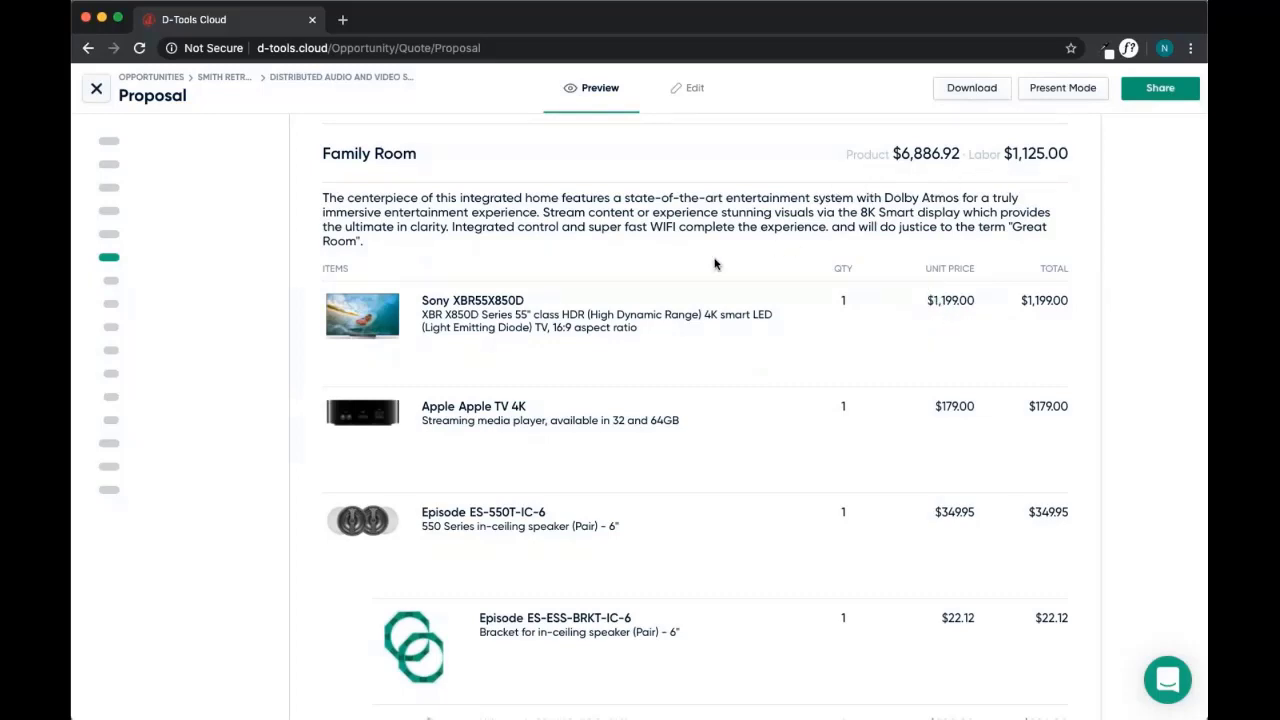
pyautogui.scroll(-2, 718, 264)
pyautogui.scroll(-20, 750, 265)
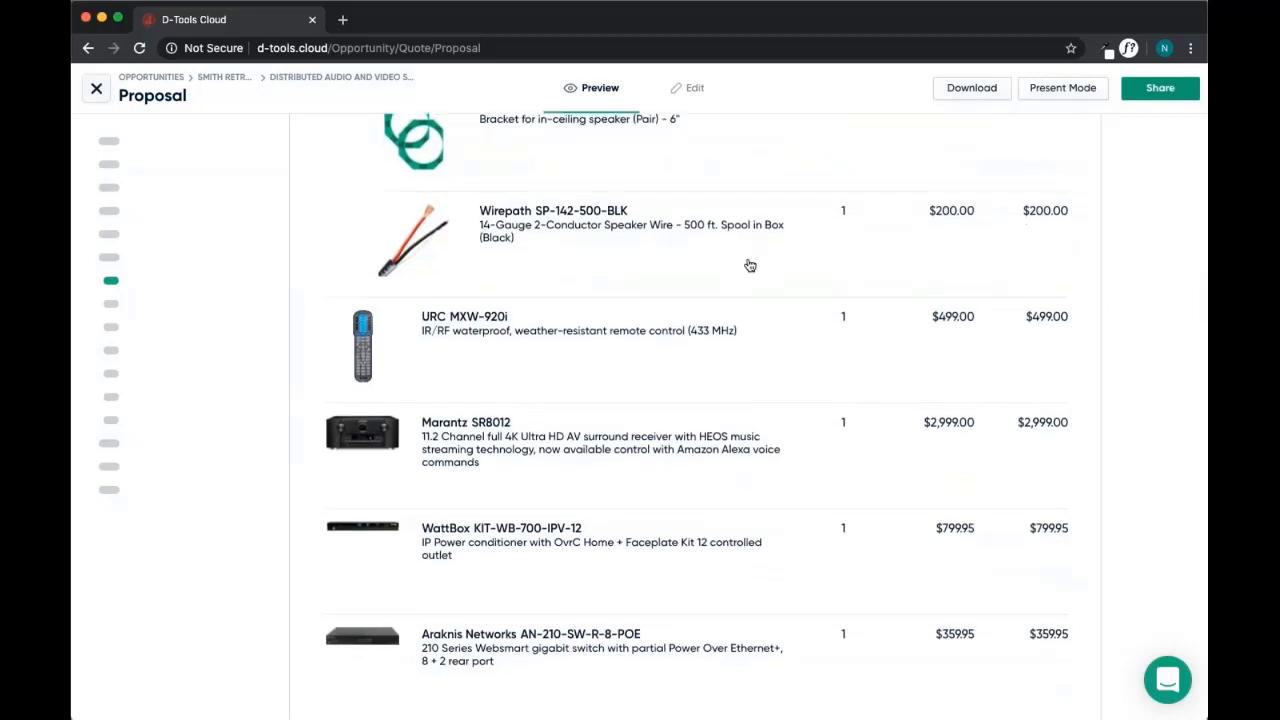
pyautogui.scroll(-20, 750, 265)
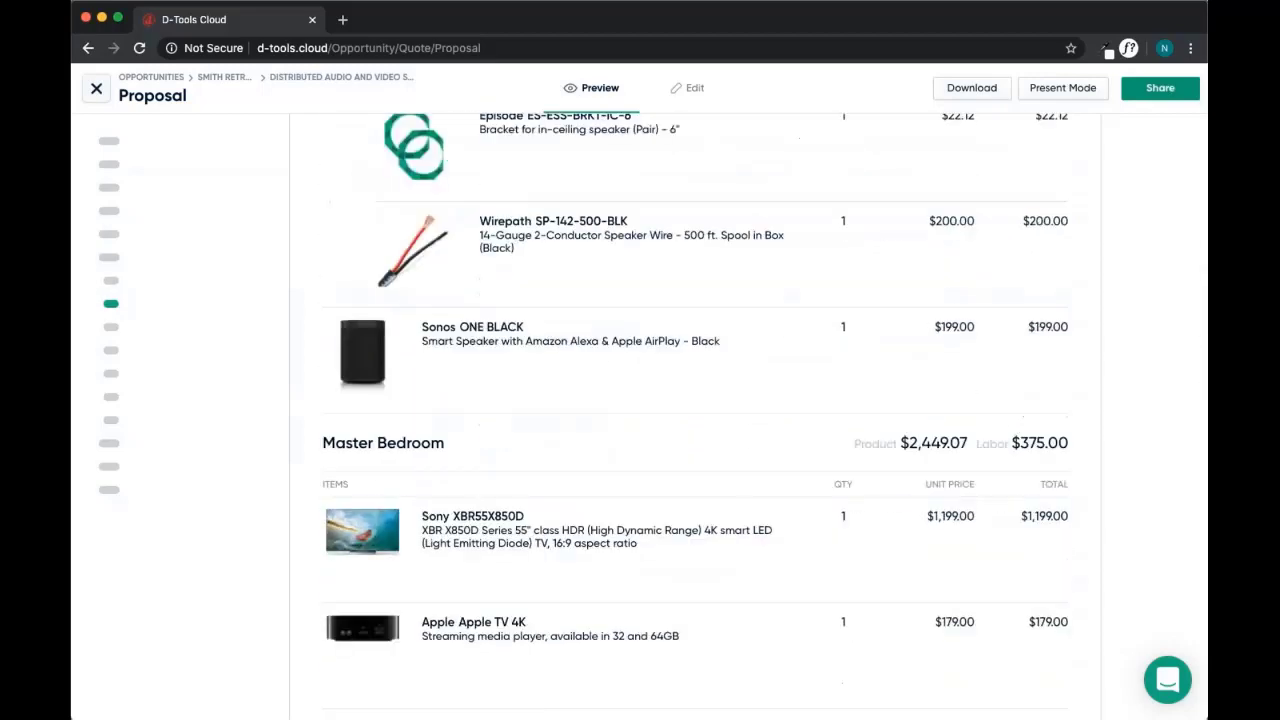
pyautogui.scroll(-20, 695, 420)
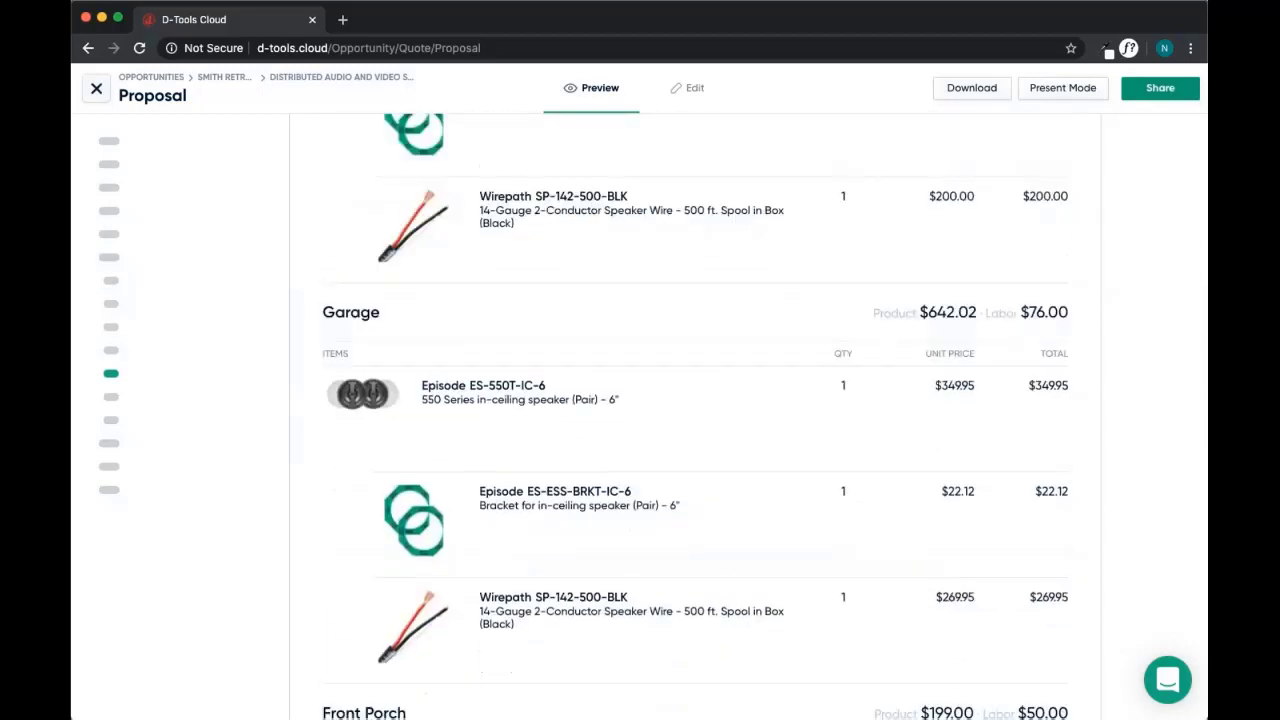
pyautogui.scroll(2, 586, 394)
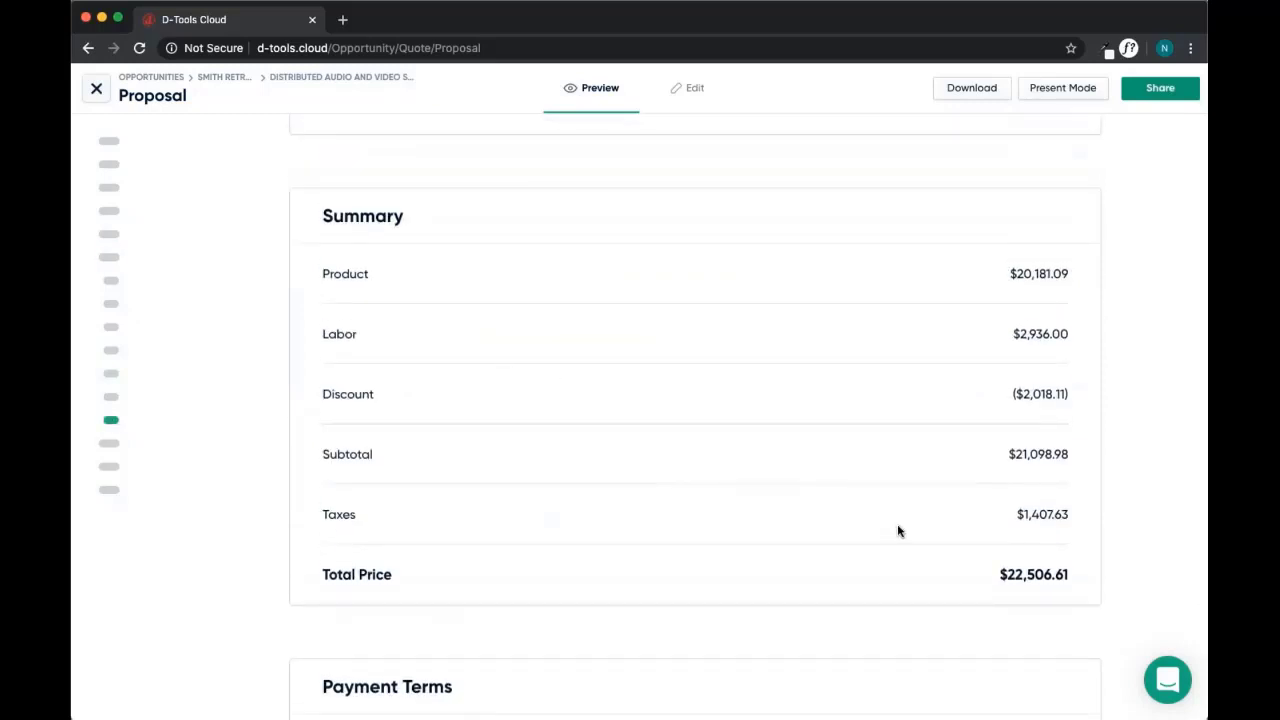
pyautogui.scroll(-3, 851, 545)
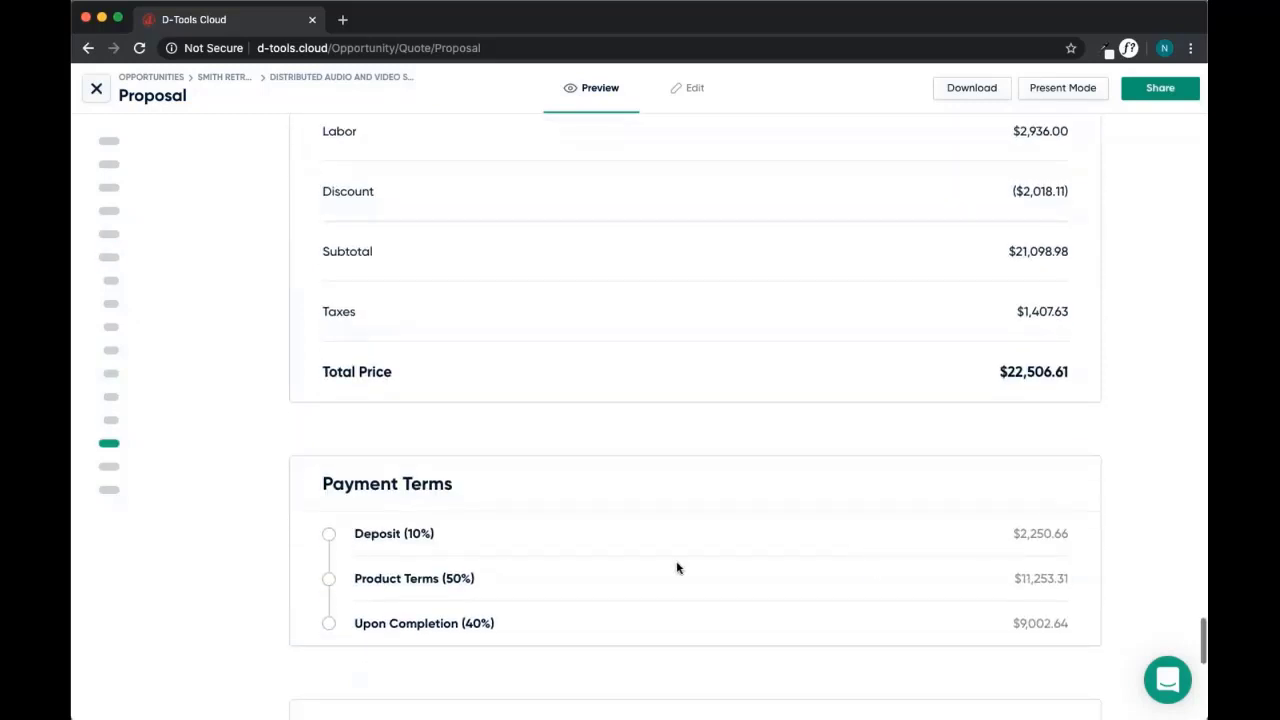
pyautogui.scroll(-5, 684, 565)
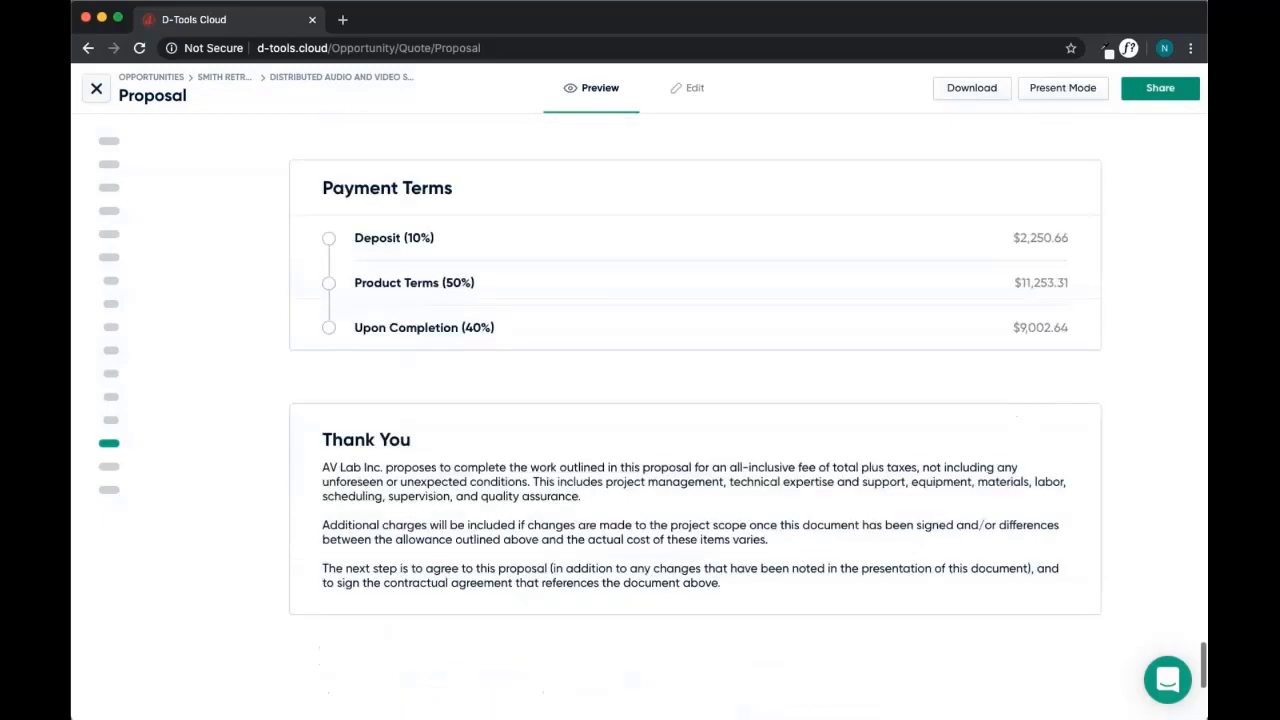
pyautogui.scroll(1, 566, 507)
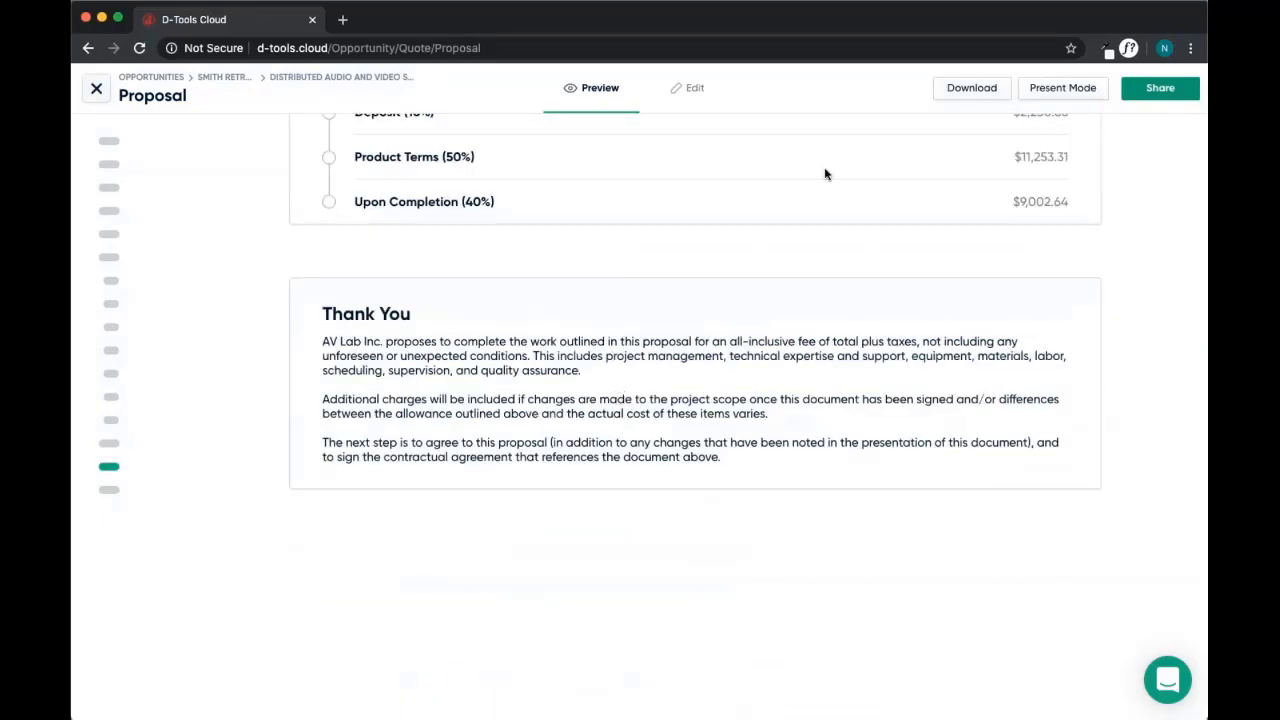
# Open the proposal in Share > Present Mode and start Accept & Sign
pyautogui.click(1155, 90)
pyautogui.click(1053, 89)
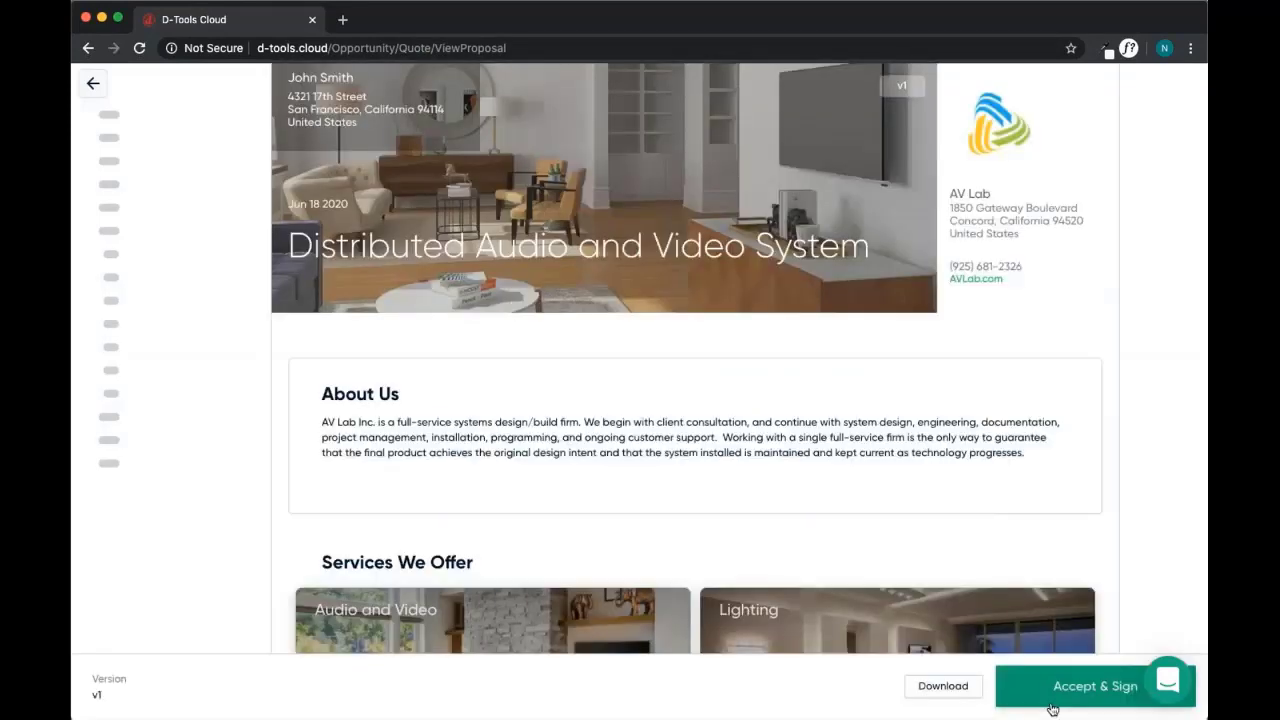
pyautogui.click(1075, 688)
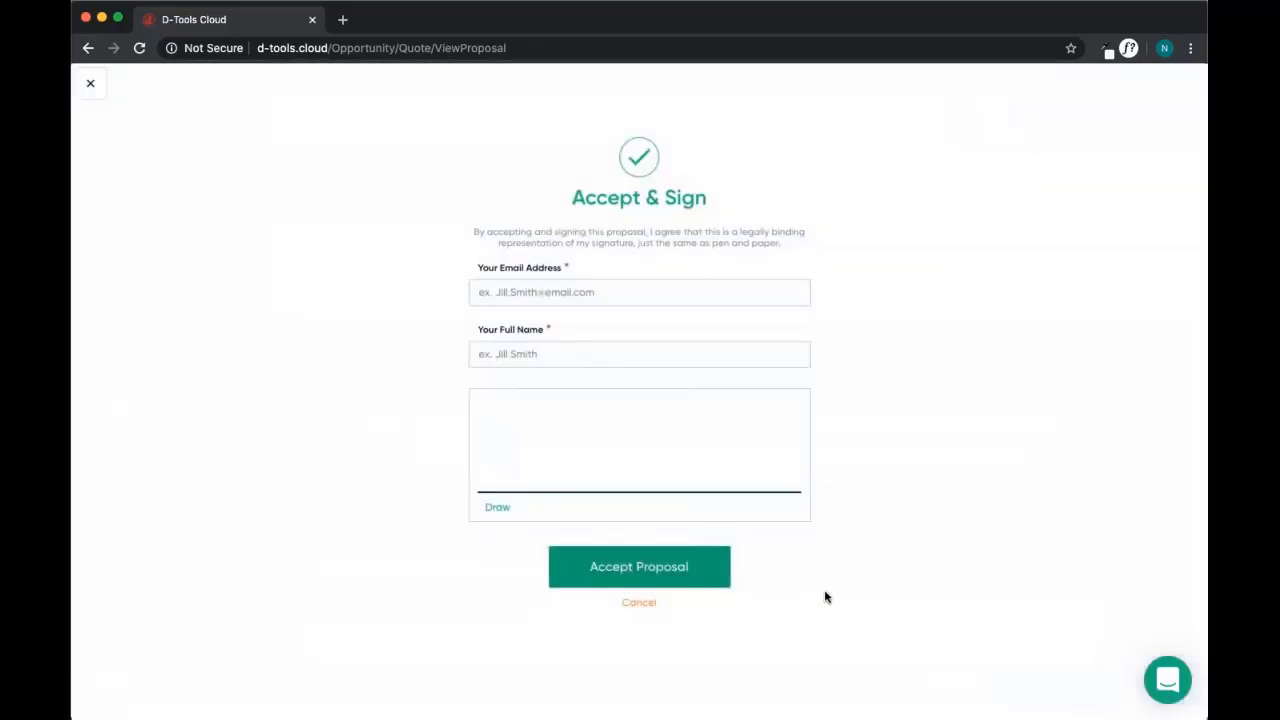
# Fill in the signer's e-mail address and full name, then accept the proposal
pyautogui.click(569, 293)
pyautogui.press('Tab')
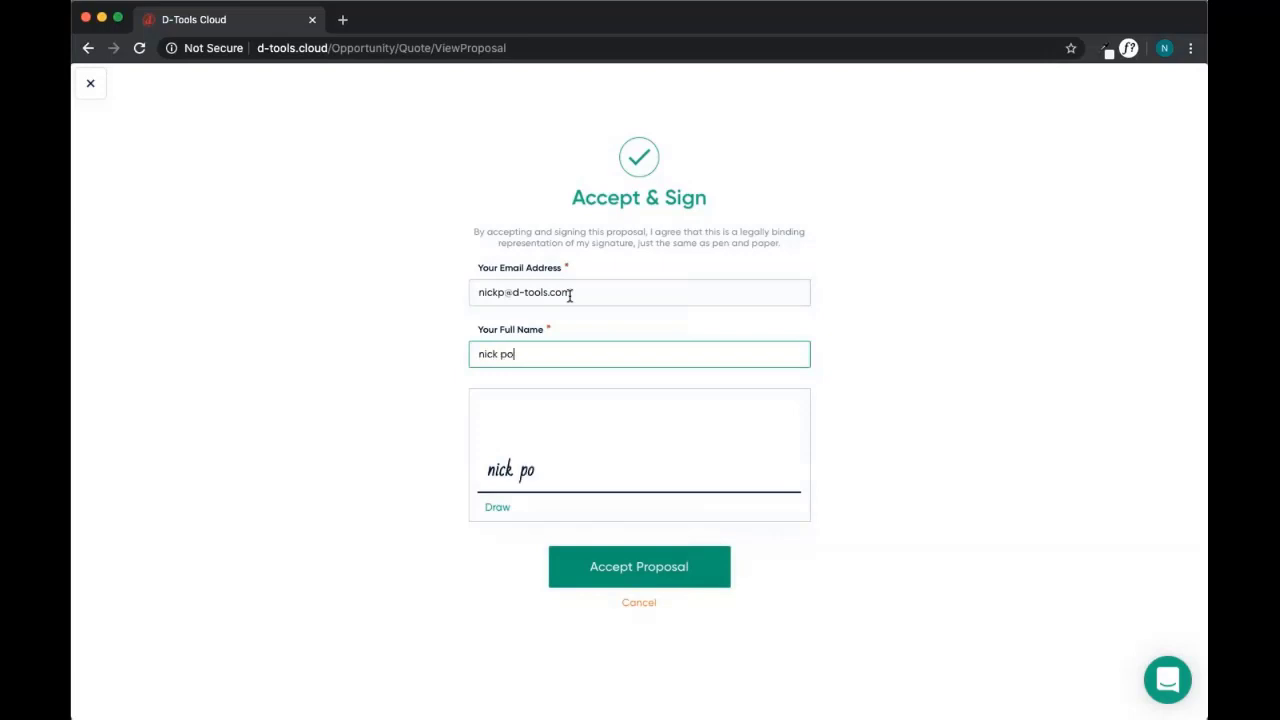
pyautogui.click(641, 565)
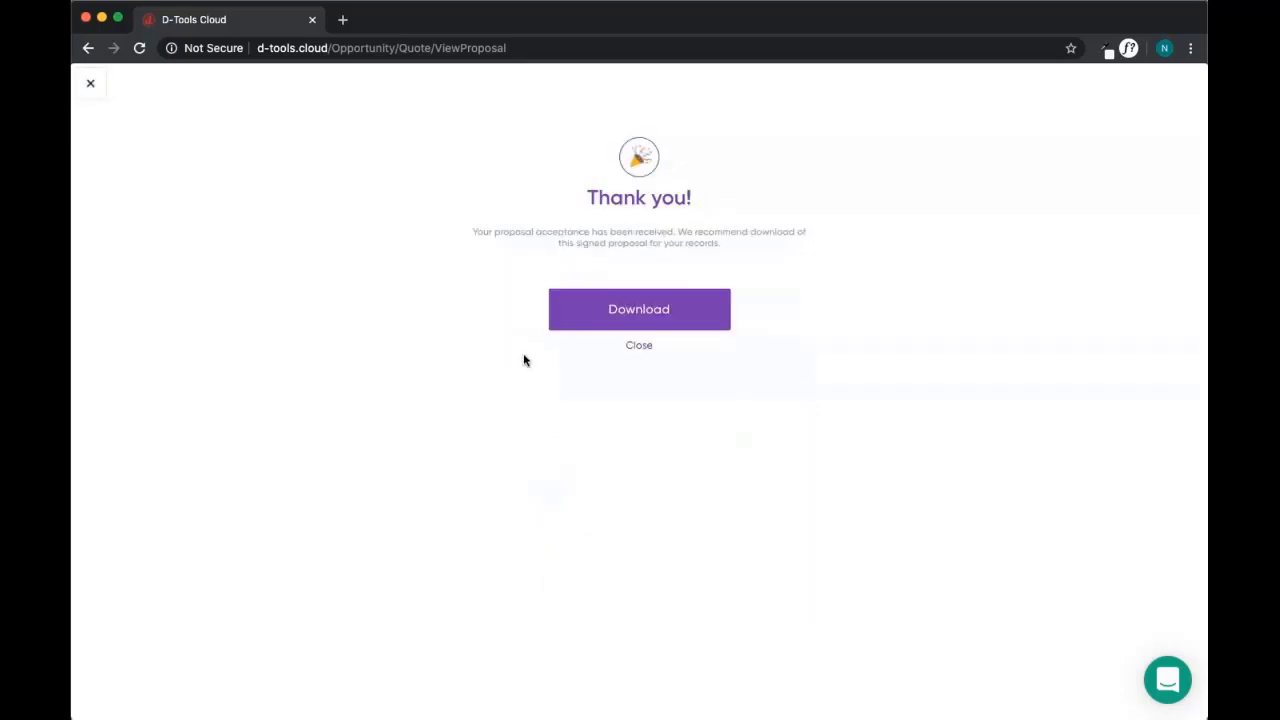
# Close the Thank you dialog, exit the client view and close the proposal, now marked Accepted
pyautogui.click(639, 346)
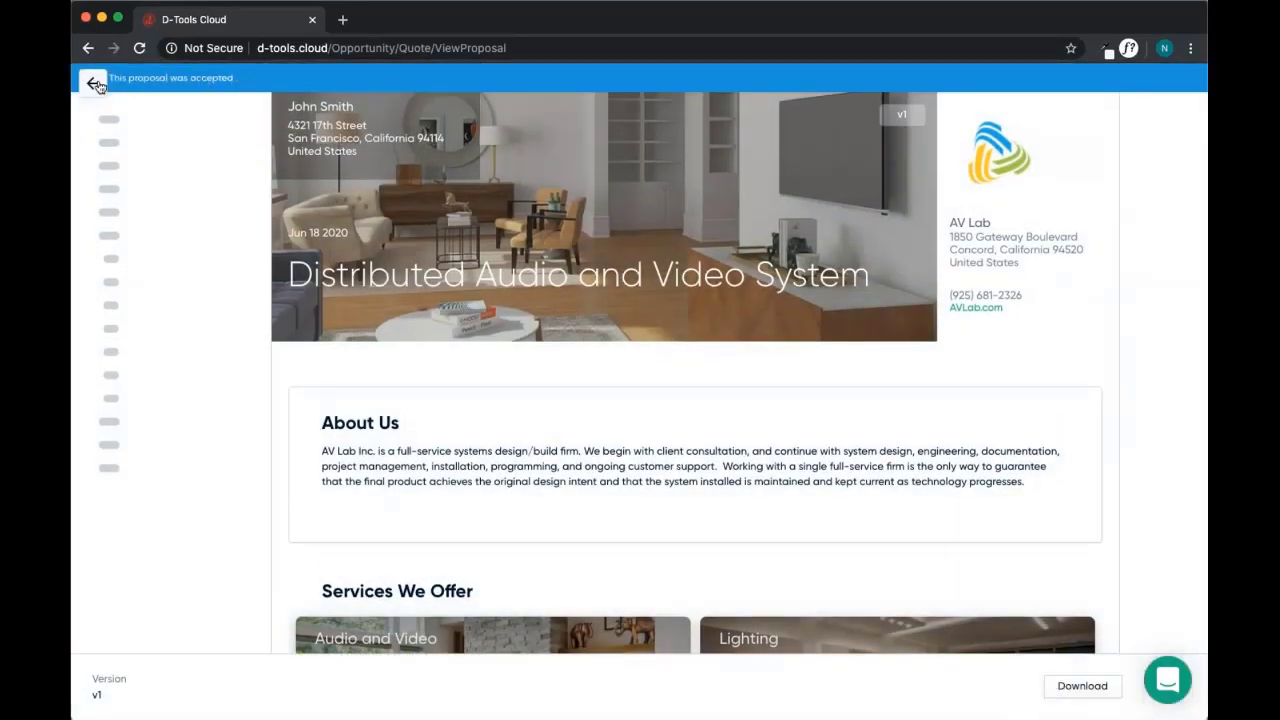
pyautogui.click(97, 84)
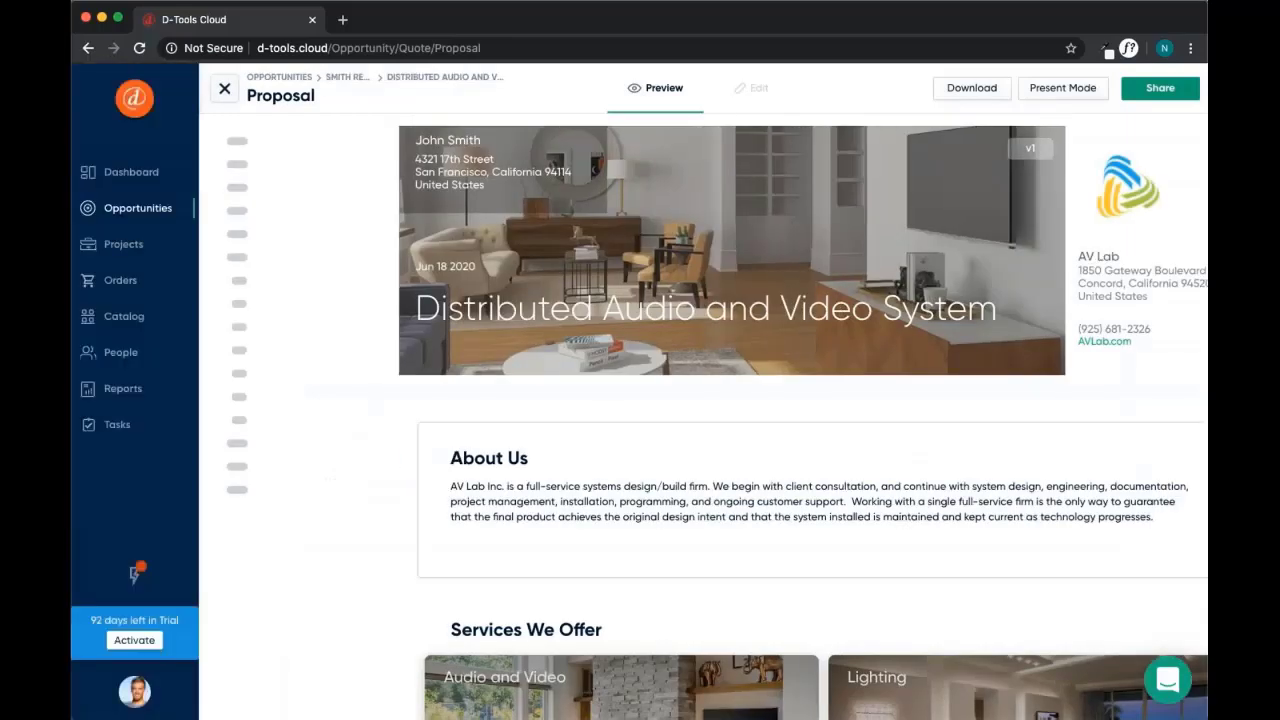
pyautogui.click(224, 88)
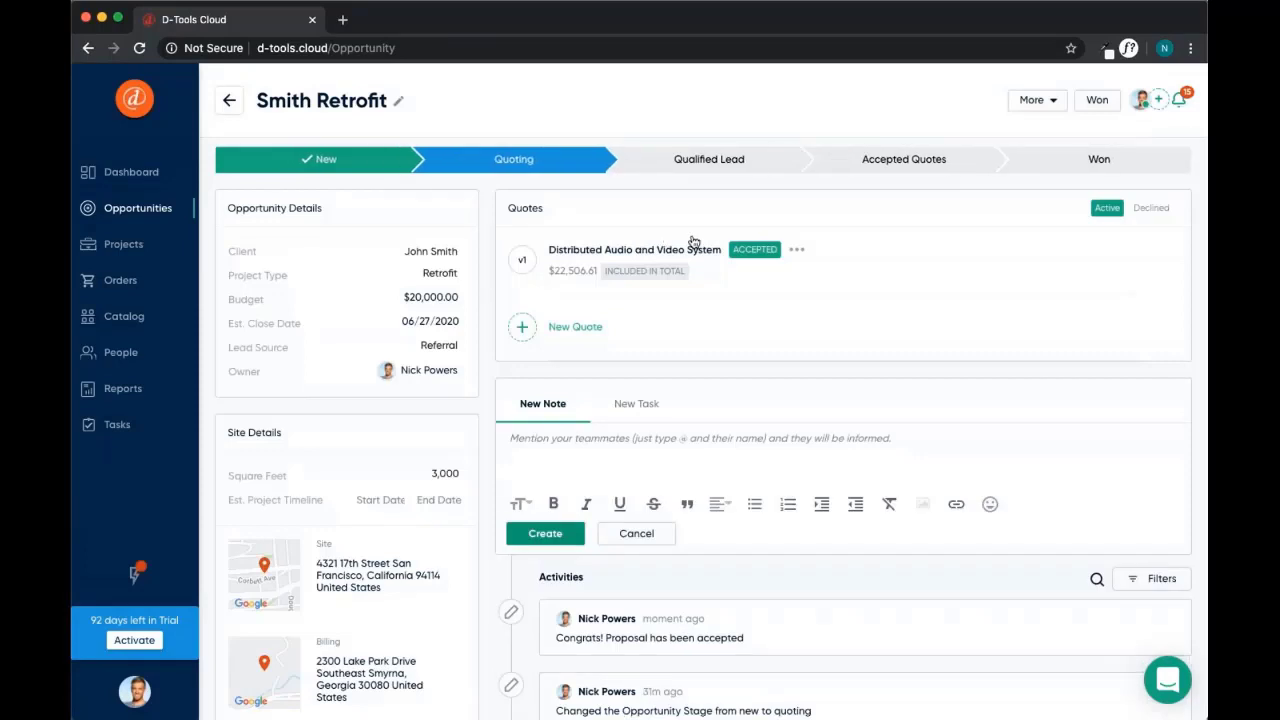
# Set the Smith Retrofit opportunity to Won, keeping SI as the project management tool
pyautogui.click(1097, 169)
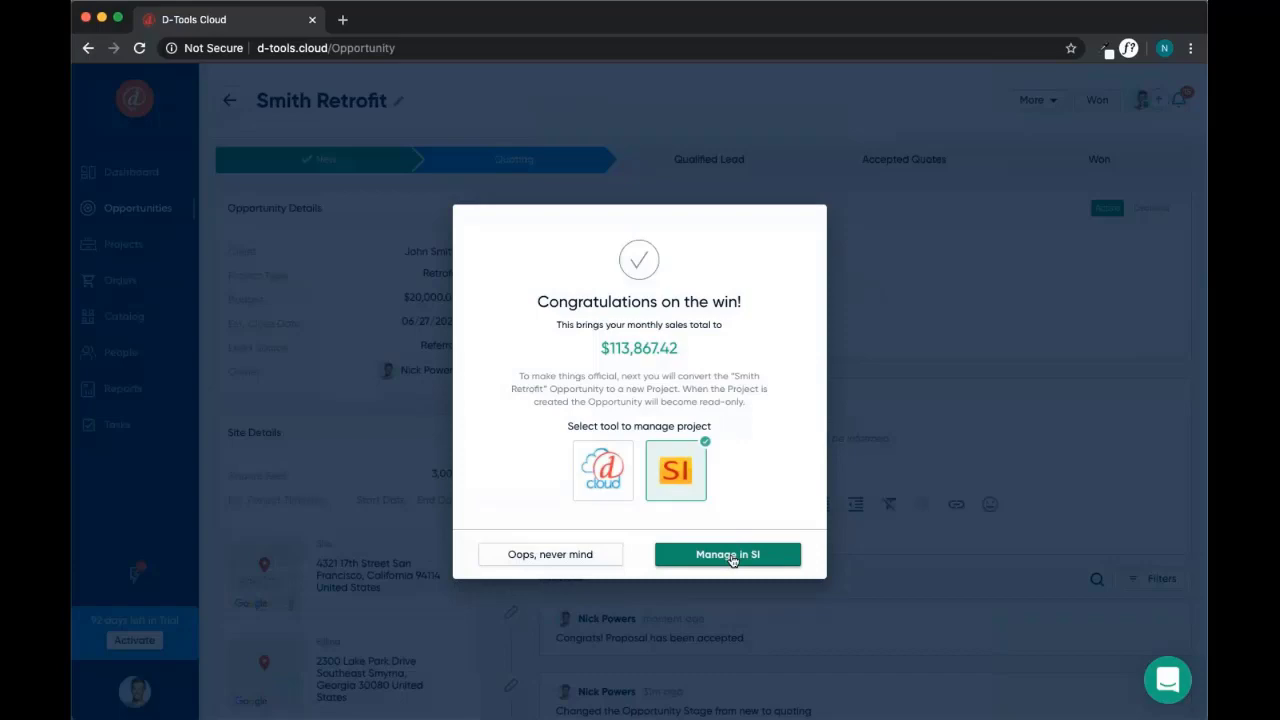
# Send the won project to System Integrator with Manage in SI and open the Start menu
pyautogui.click(732, 560)
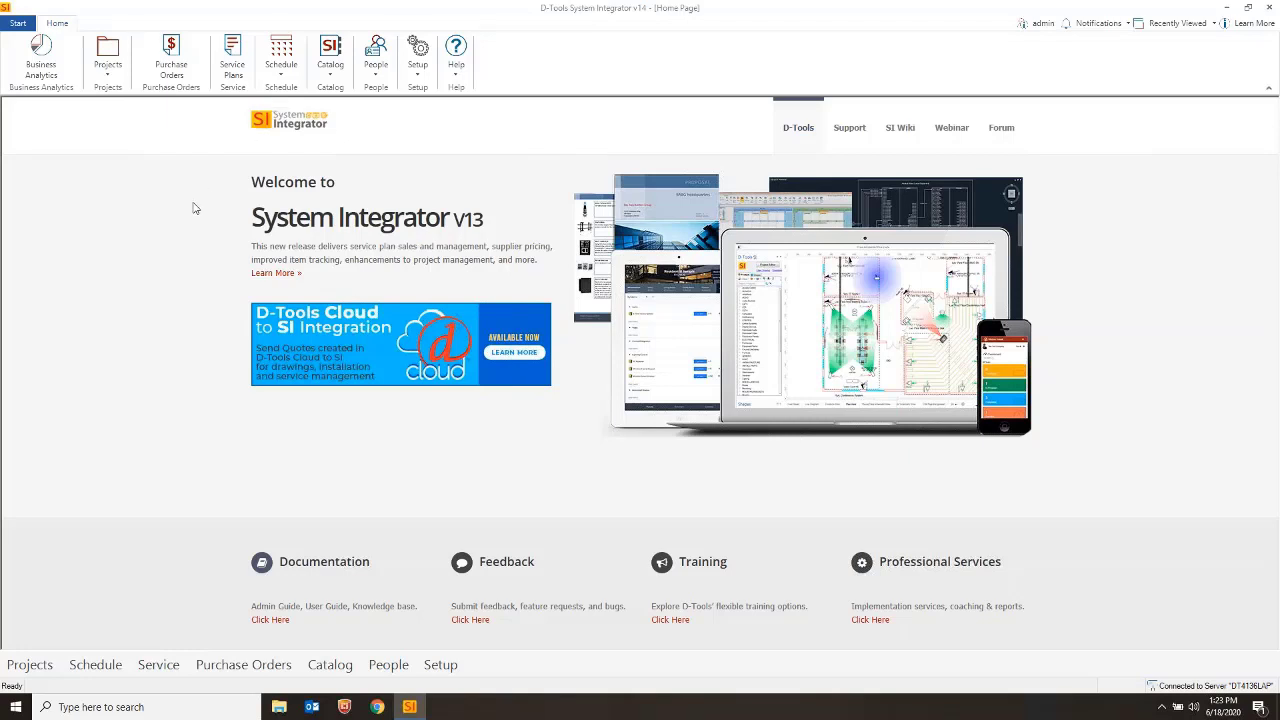
pyautogui.click(18, 22)
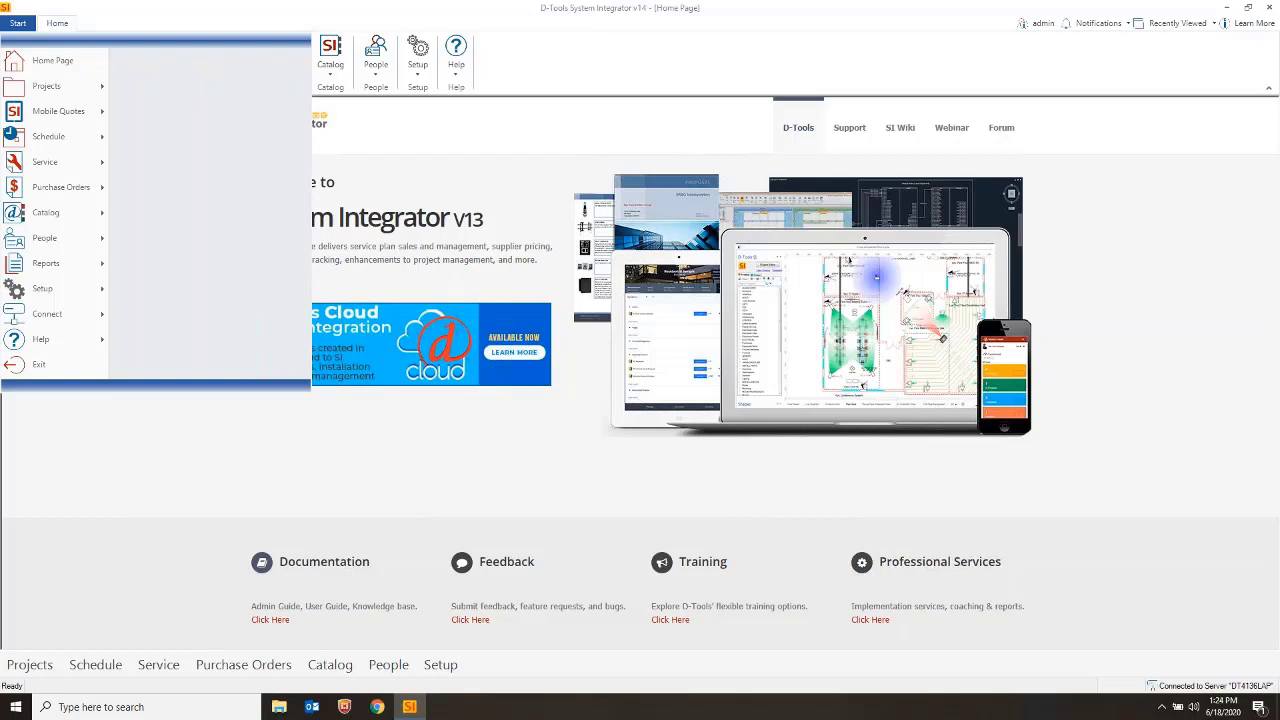
# Tick Enable D-Tools Cloud Integration under Control Panel > Integrations and confirm both prompts
pyautogui.moveTo(42, 288)
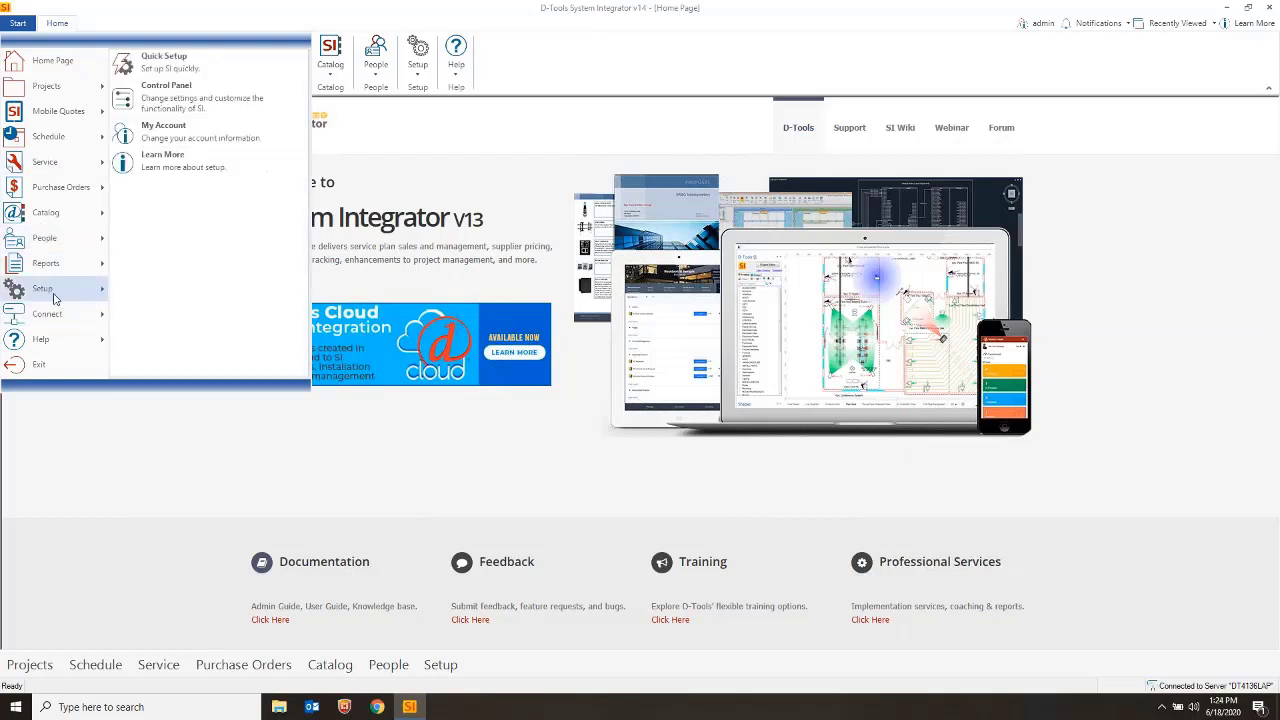
pyautogui.click(183, 102)
pyautogui.scroll(-9, 655, 301)
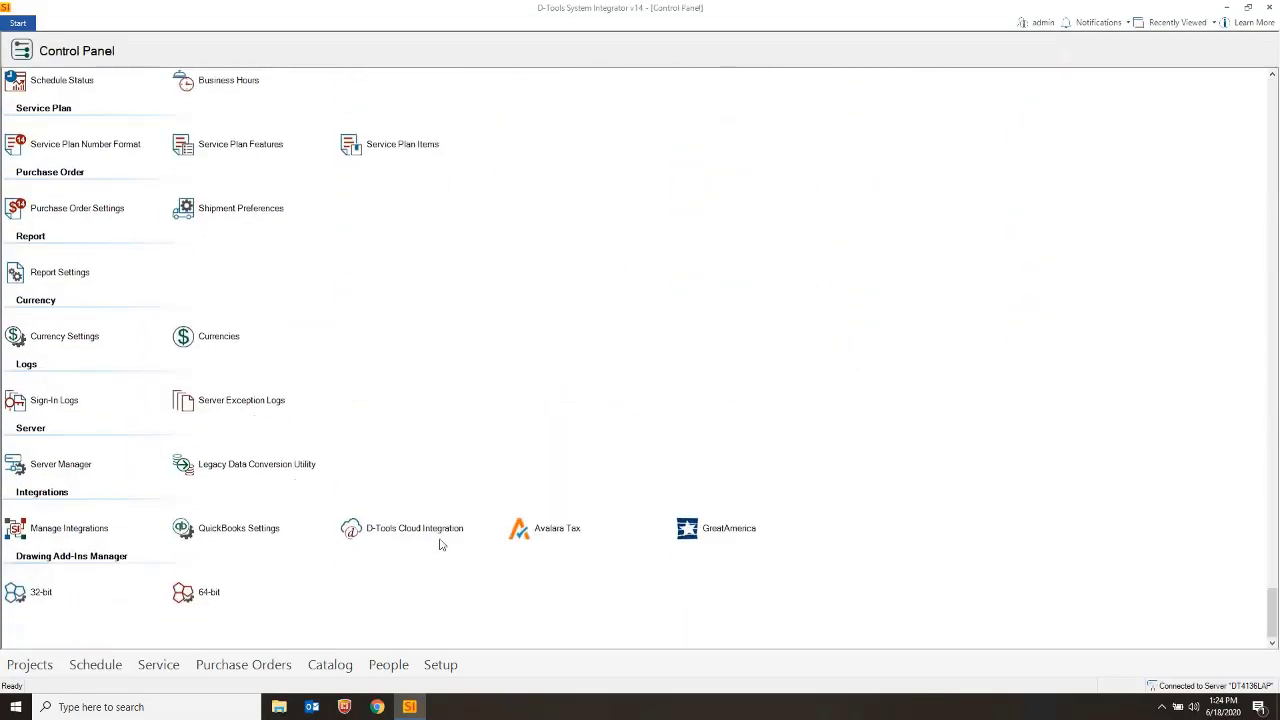
pyautogui.click(416, 530)
pyautogui.doubleClick(410, 532)
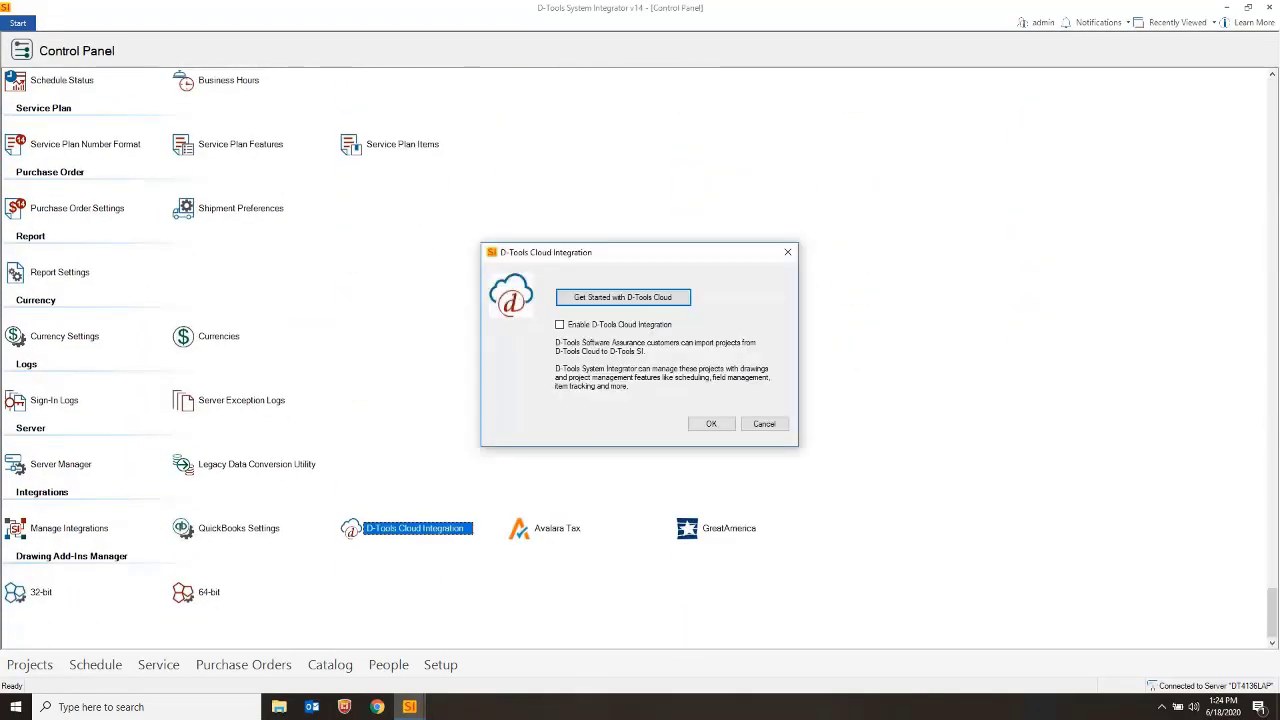
pyautogui.click(560, 325)
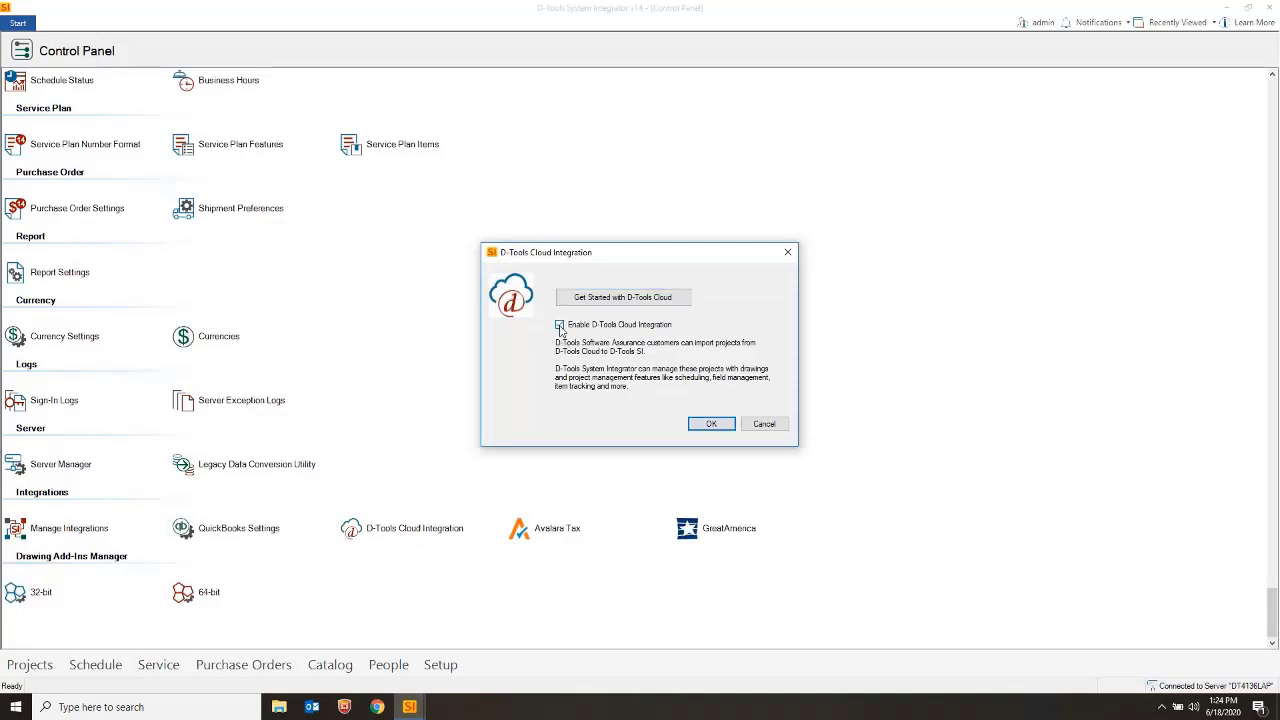
pyautogui.click(711, 424)
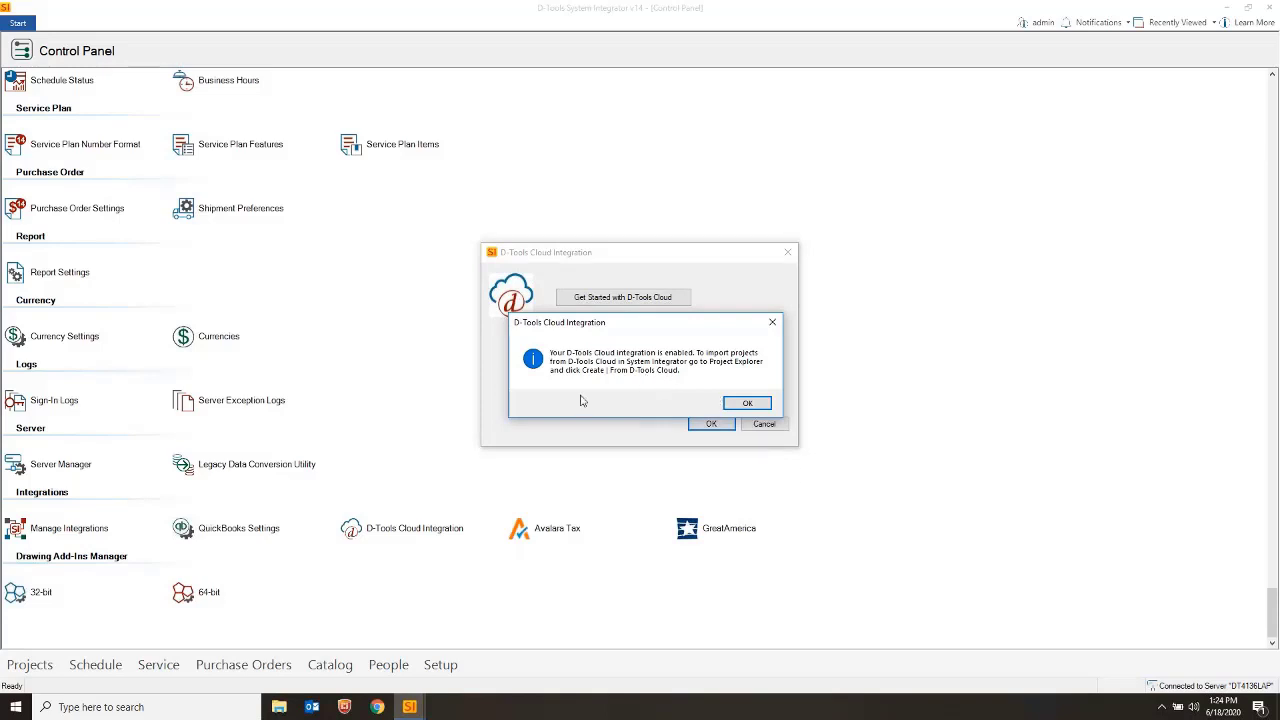
pyautogui.click(748, 404)
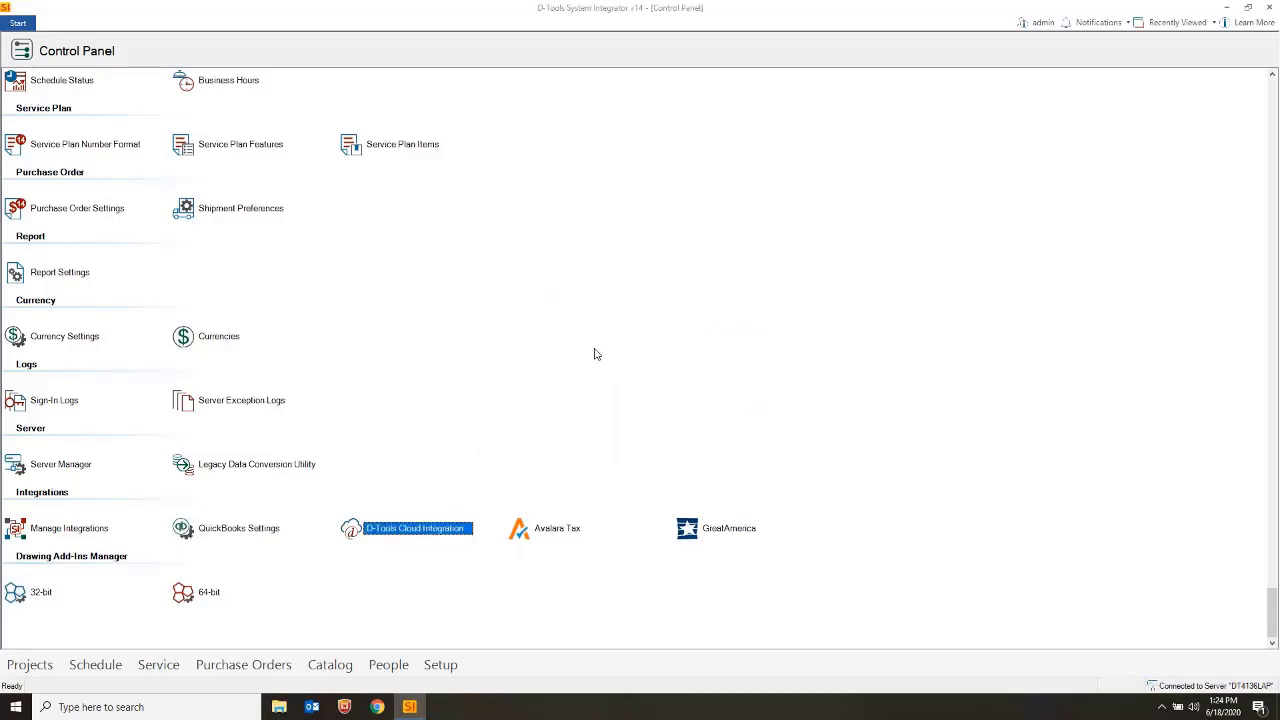
# Import the Smith Retrofit project from D-Tools Cloud through Manage Projects > Create > From D-Tools Cloud
pyautogui.click(18, 22)
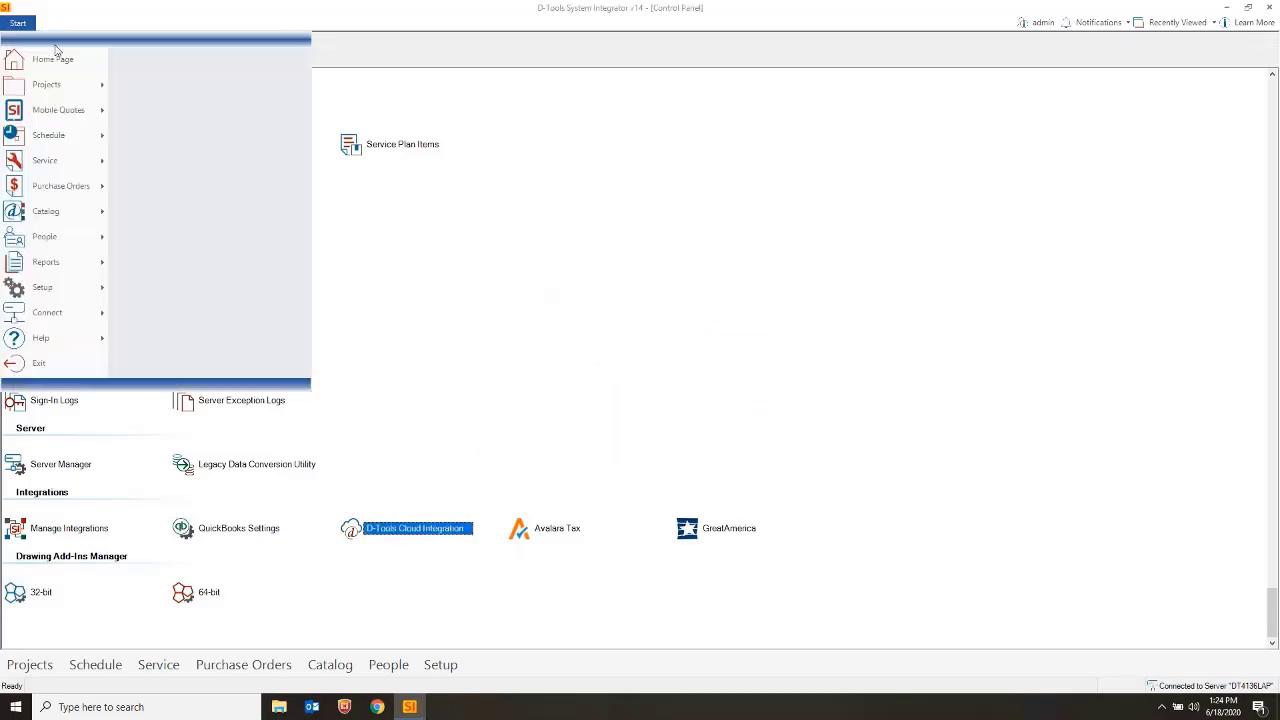
pyautogui.click(214, 50)
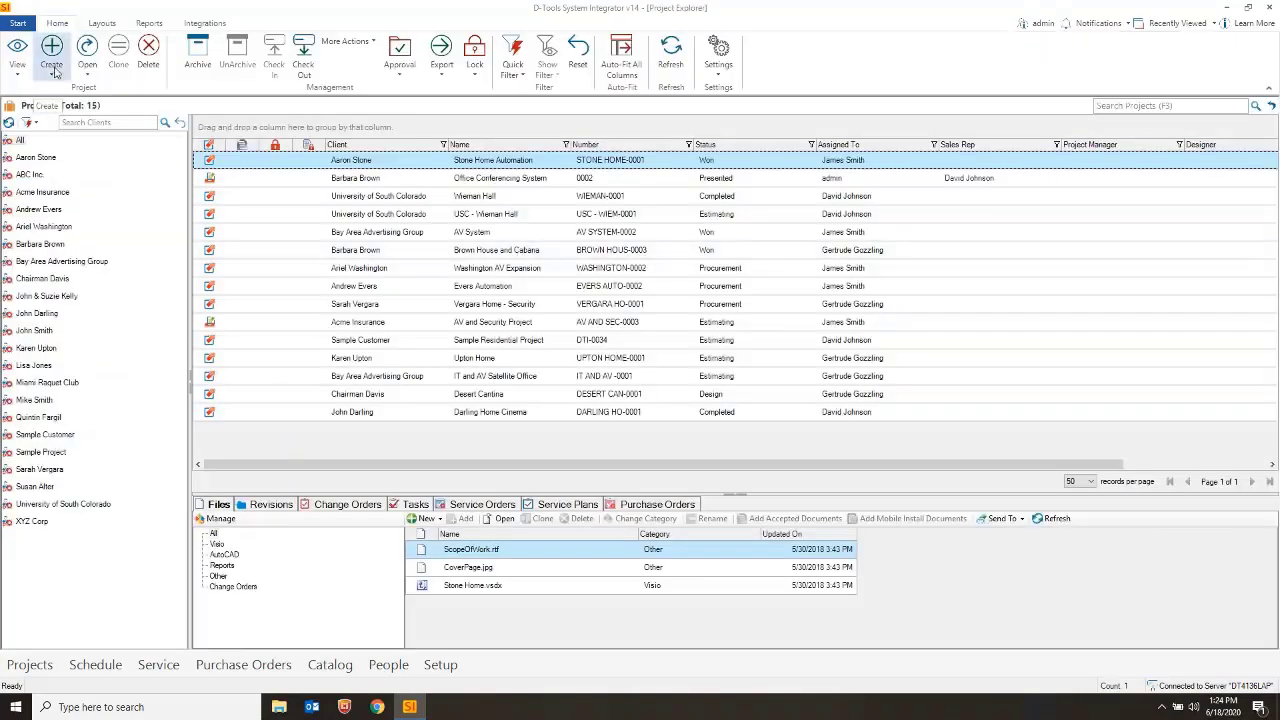
pyautogui.click(51, 72)
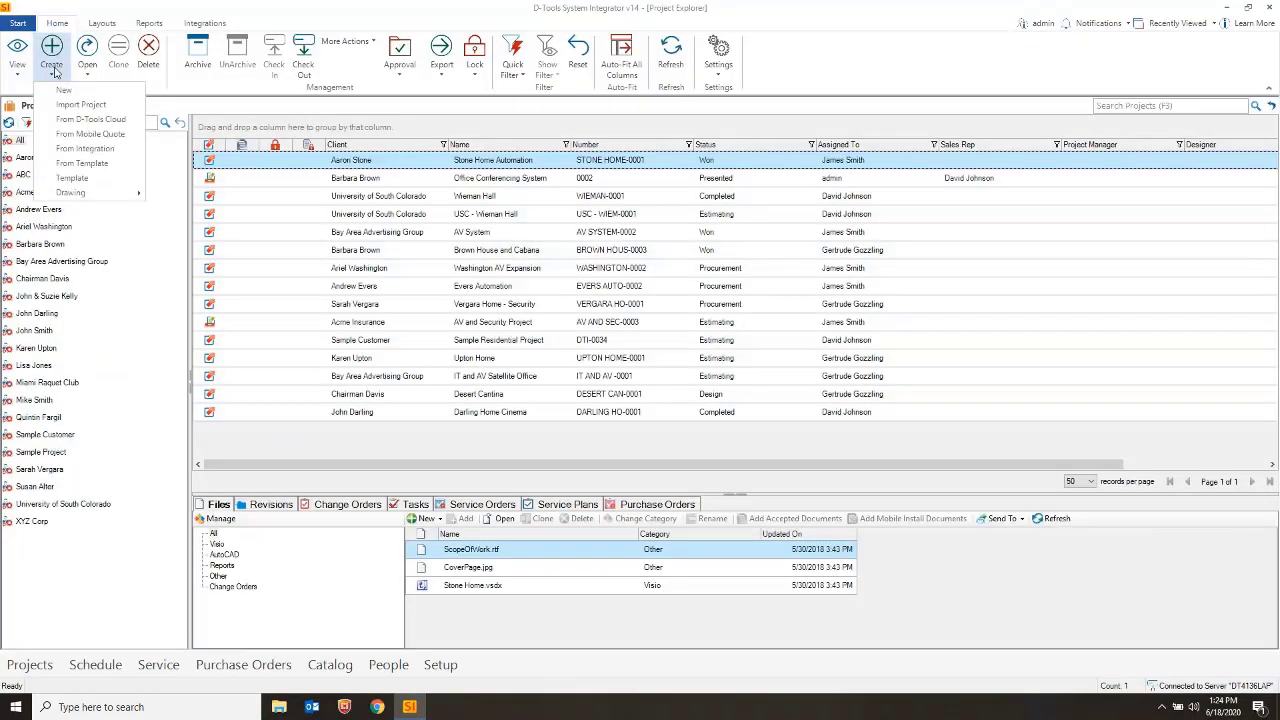
pyautogui.click(86, 120)
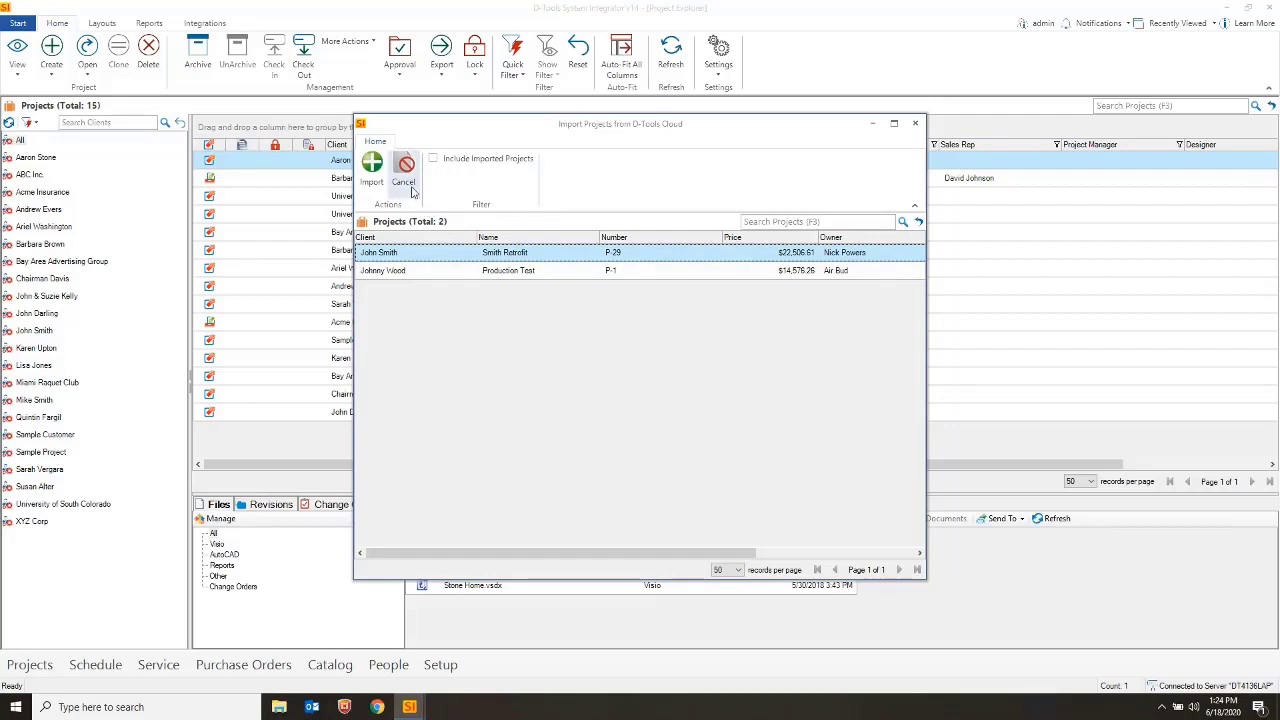
pyautogui.click(441, 163)
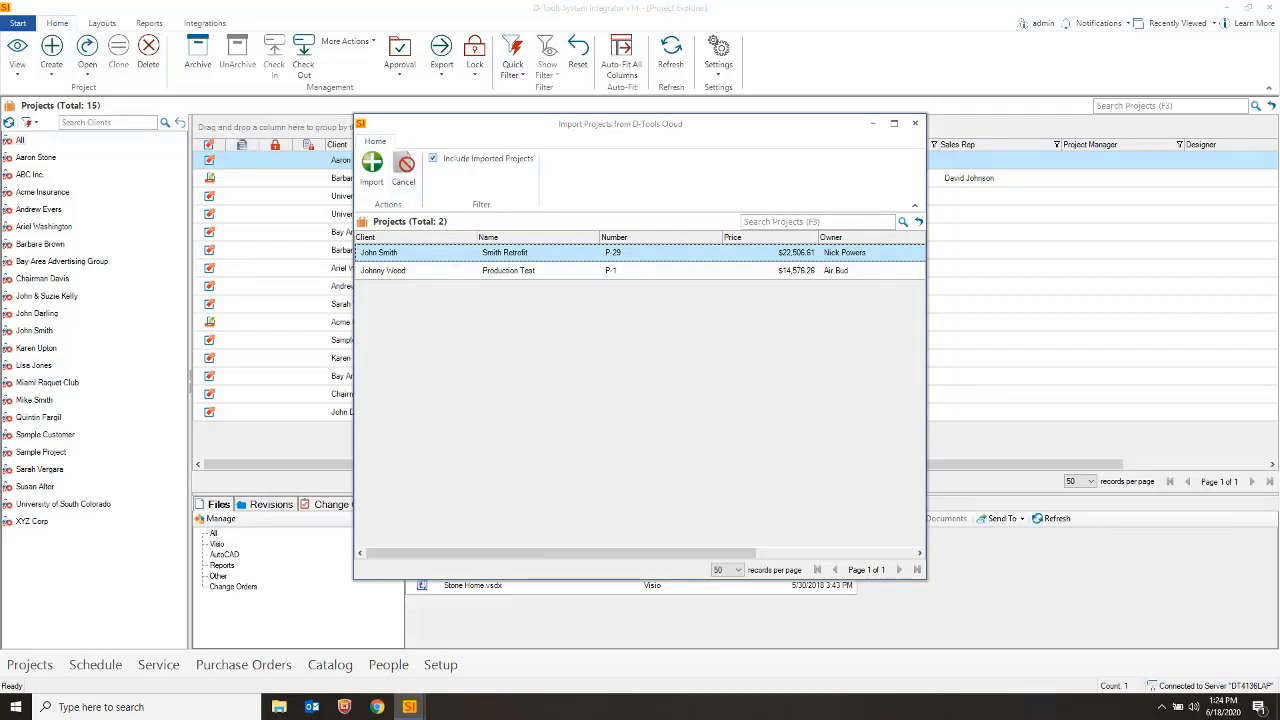
pyautogui.click(439, 164)
pyautogui.click(372, 168)
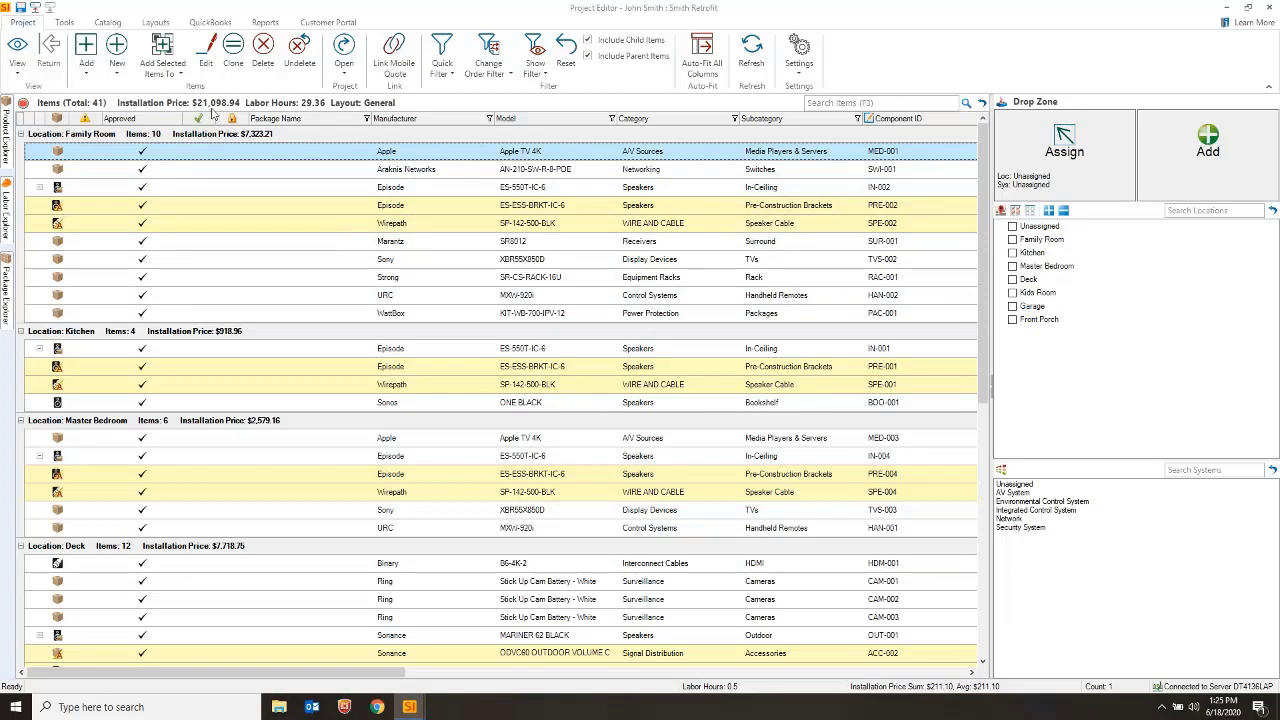
pyautogui.click(337, 78)
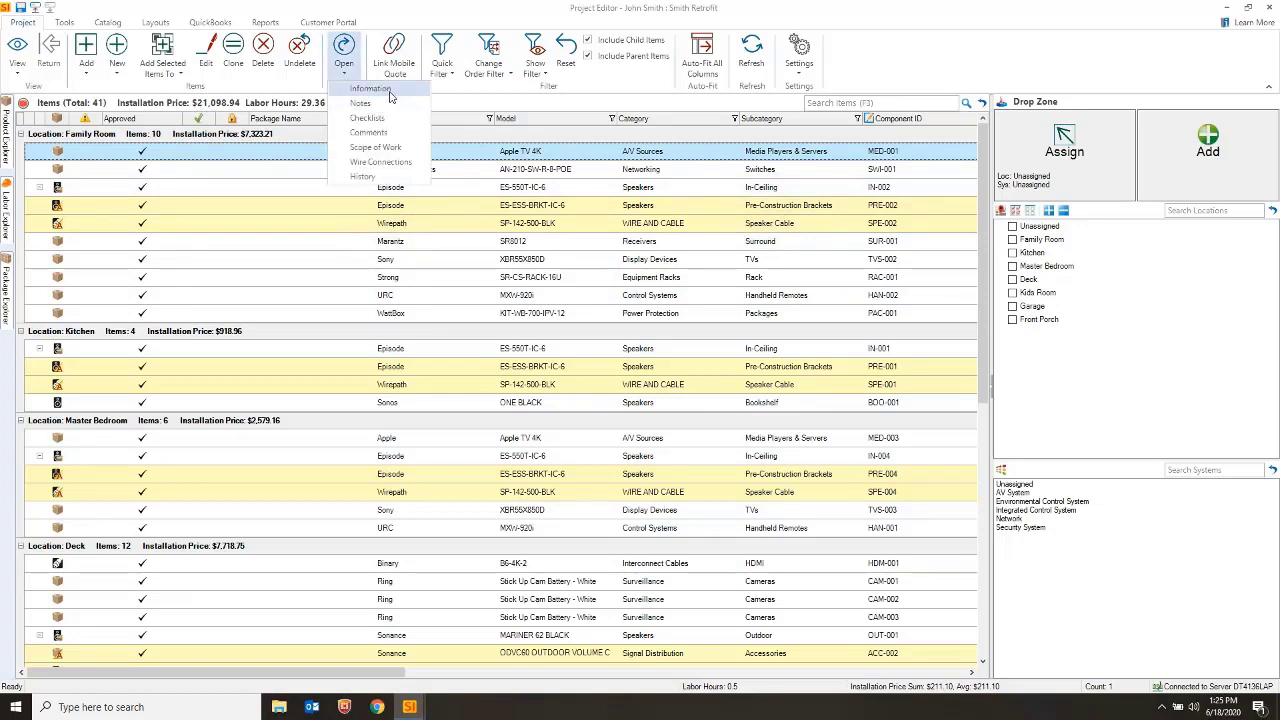
pyautogui.click(388, 92)
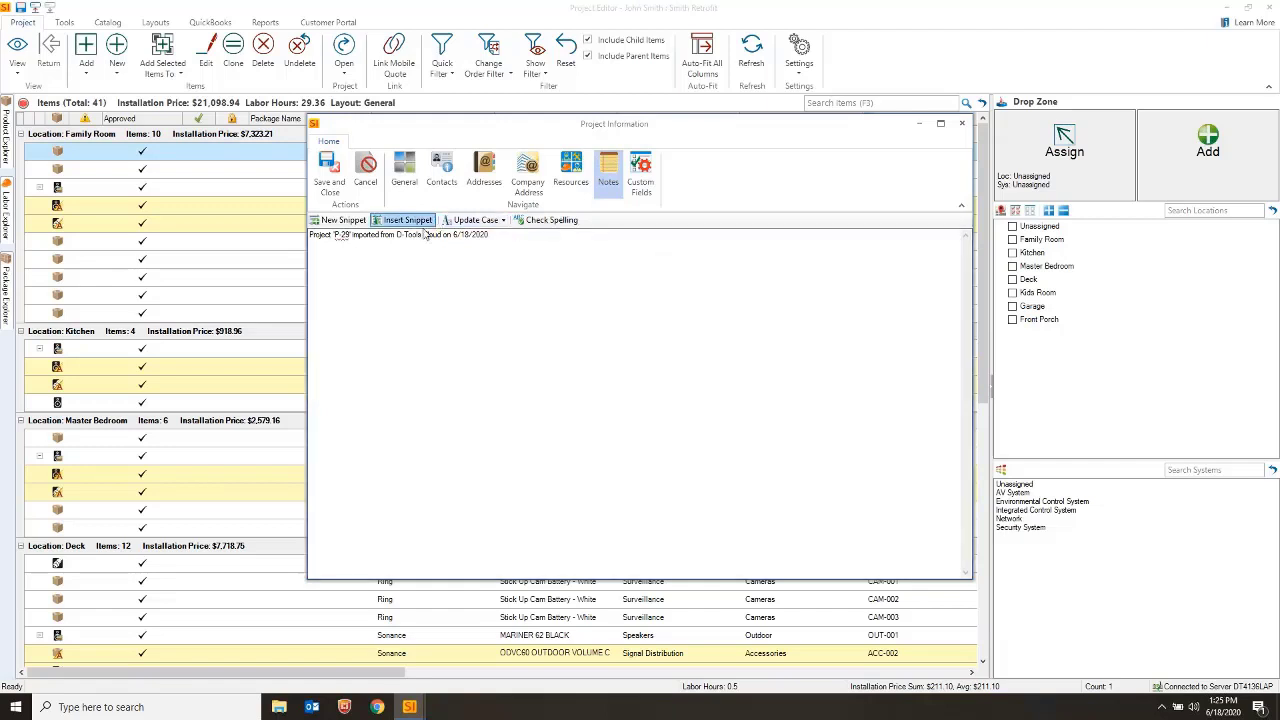
pyautogui.click(962, 124)
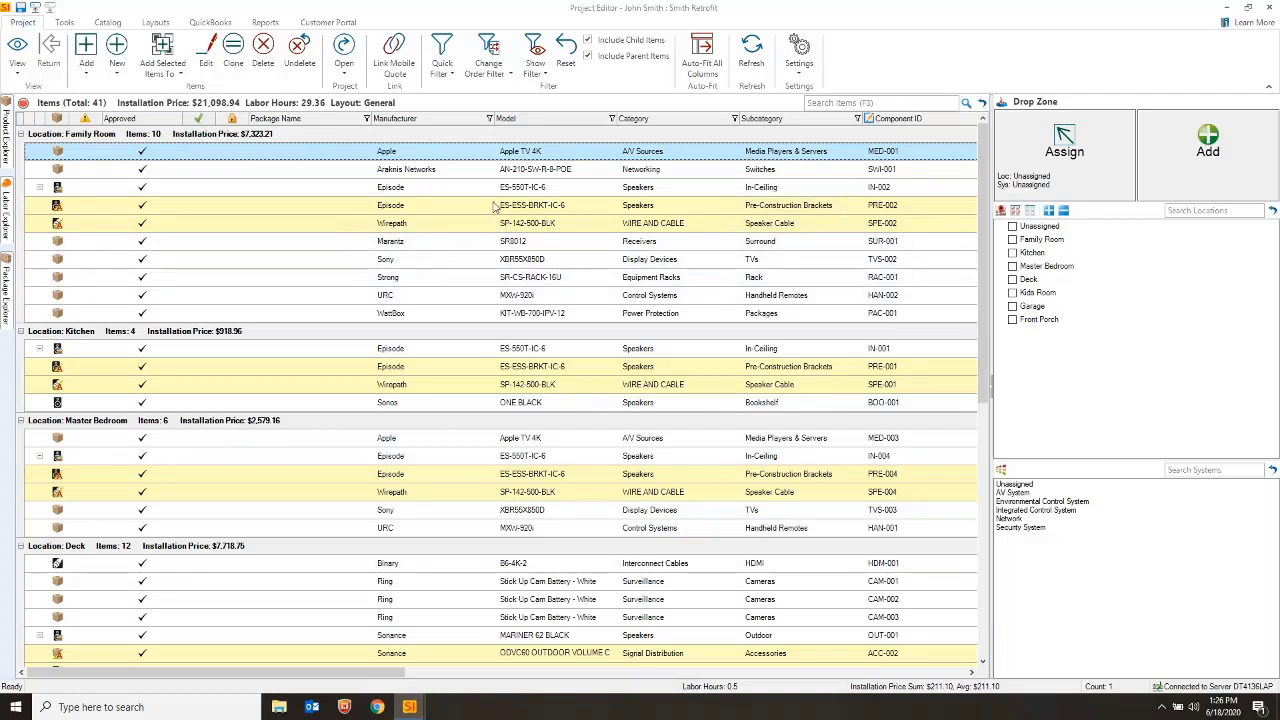
# Select all 41 project items and send them to the catalog with Update to Catalog > Products
pyautogui.click(528, 295)
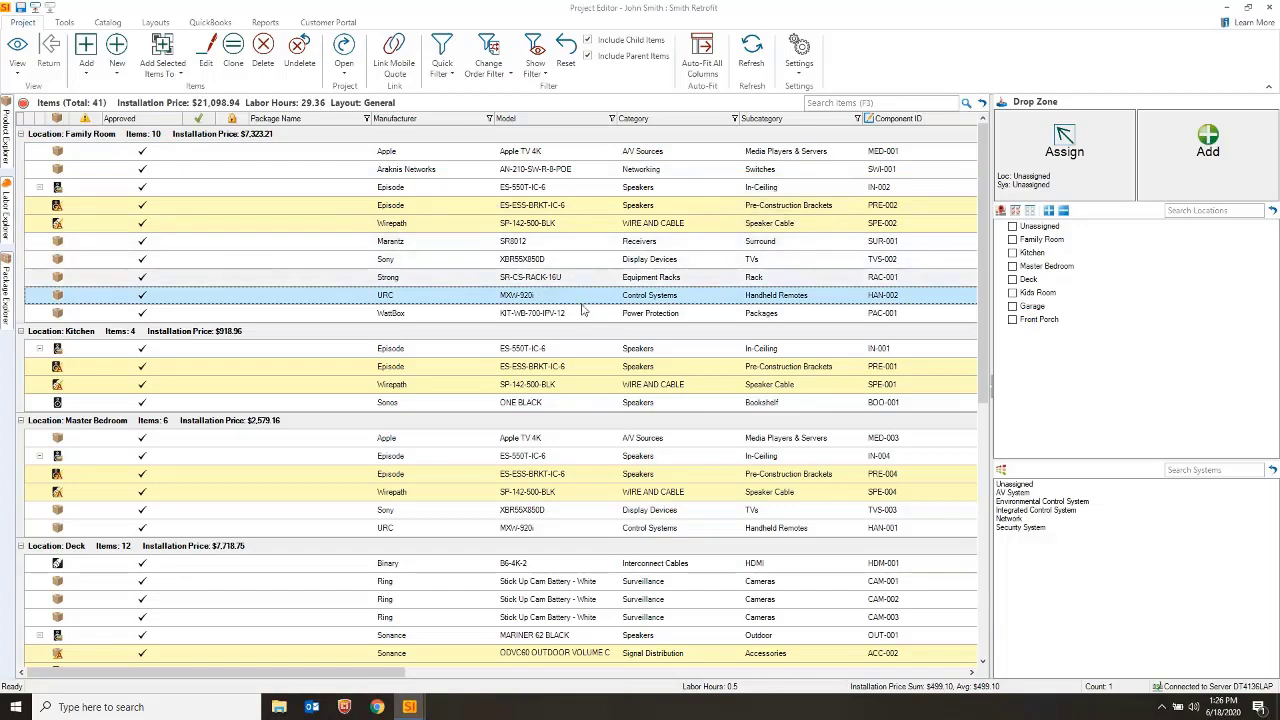
pyautogui.scroll(-6, 575, 277)
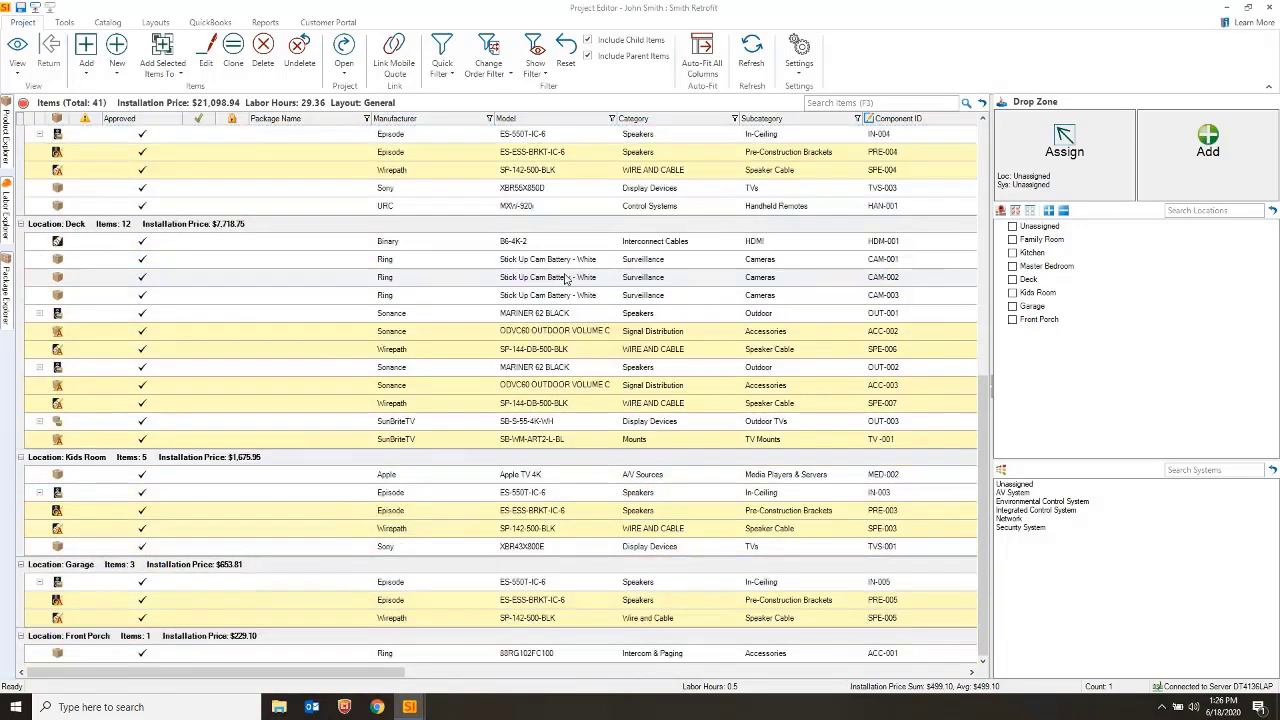
pyautogui.scroll(6, 565, 279)
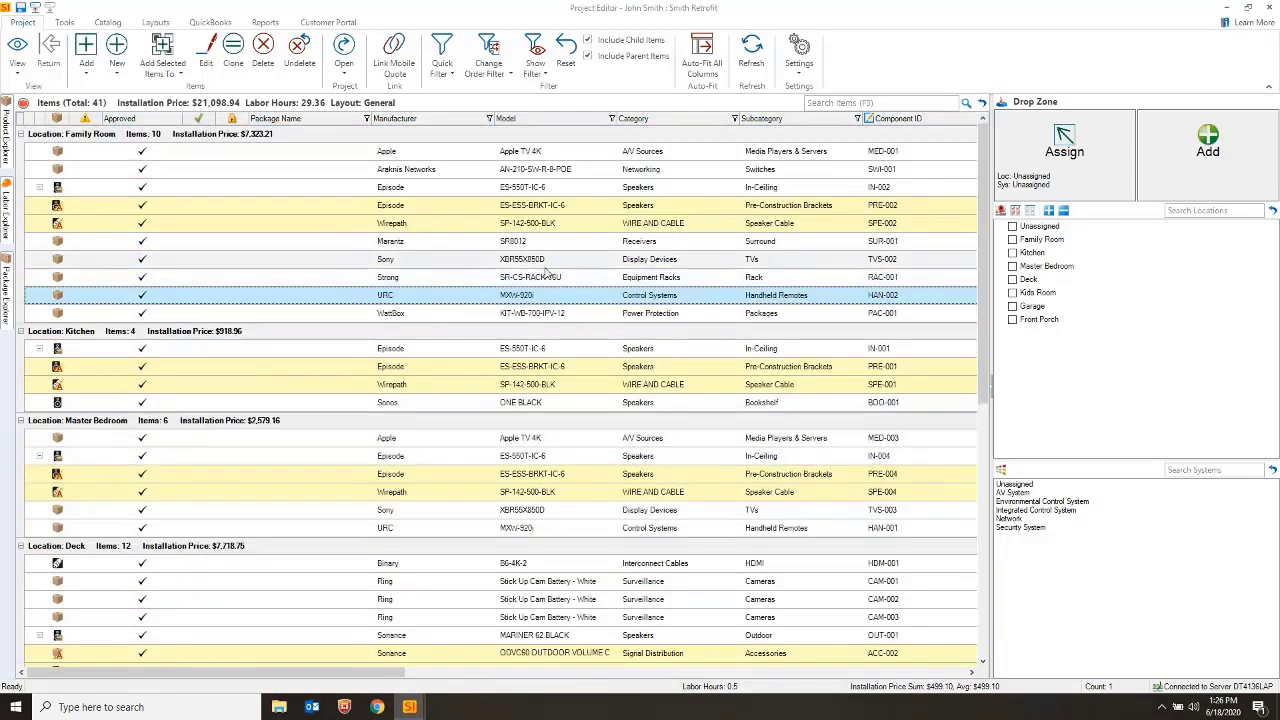
pyautogui.click(521, 247)
pyautogui.hotkey('ctrl', 'a')
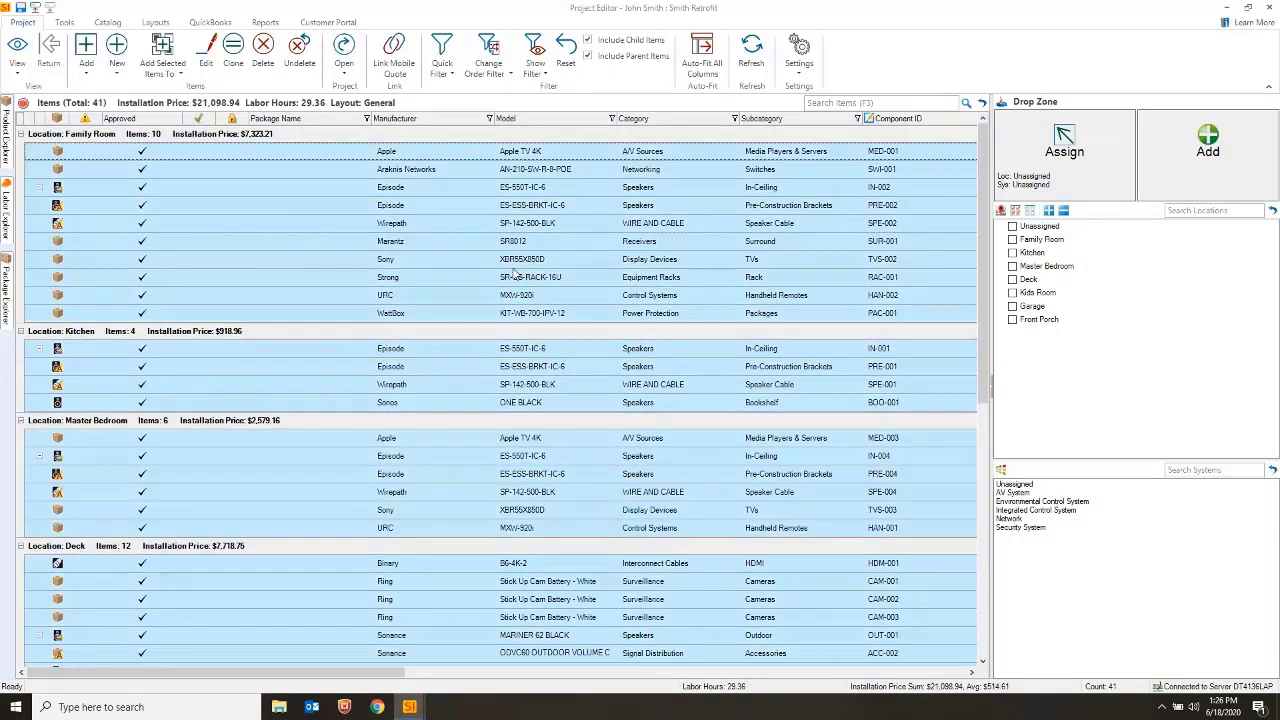
pyautogui.rightClick(469, 193)
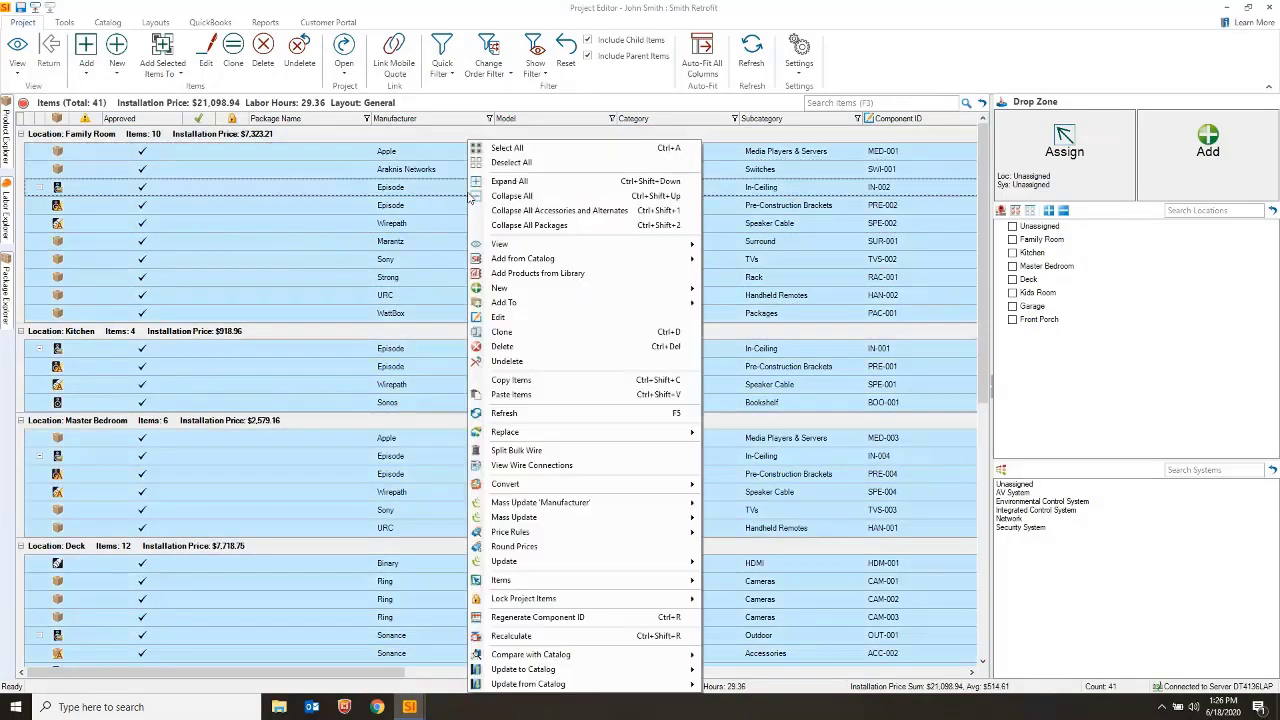
pyautogui.moveTo(548, 669)
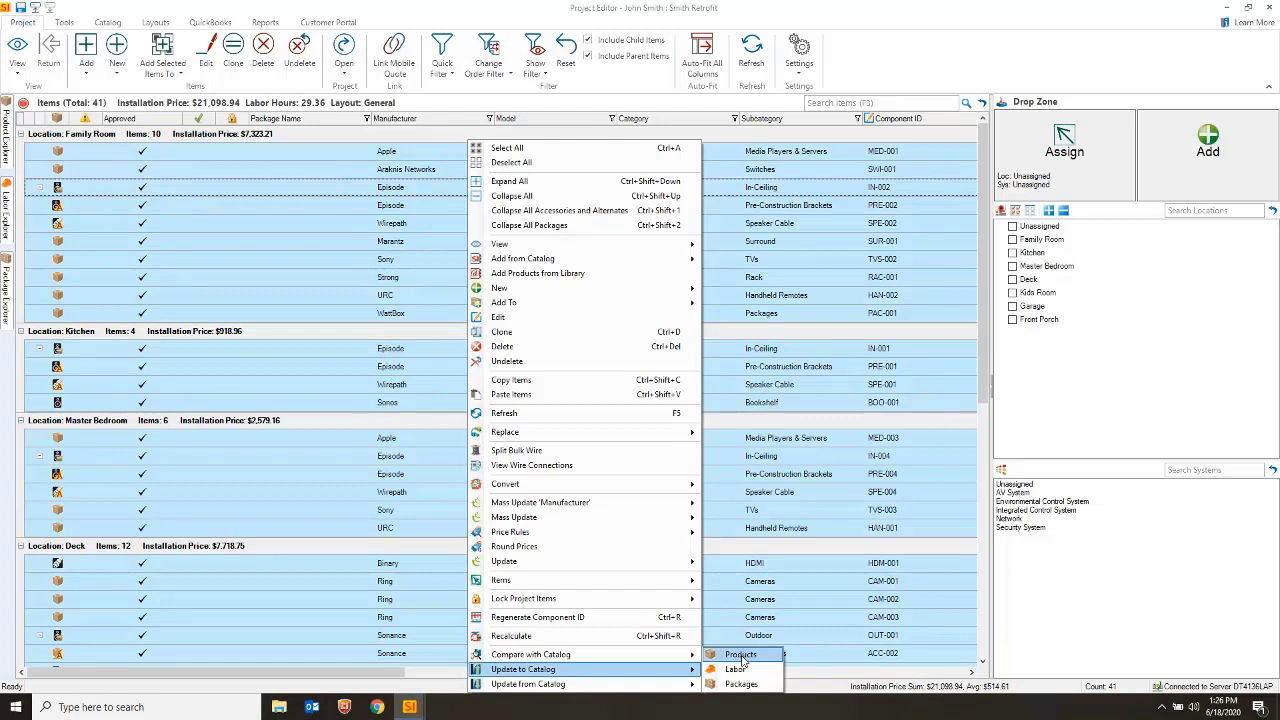
pyautogui.click(741, 655)
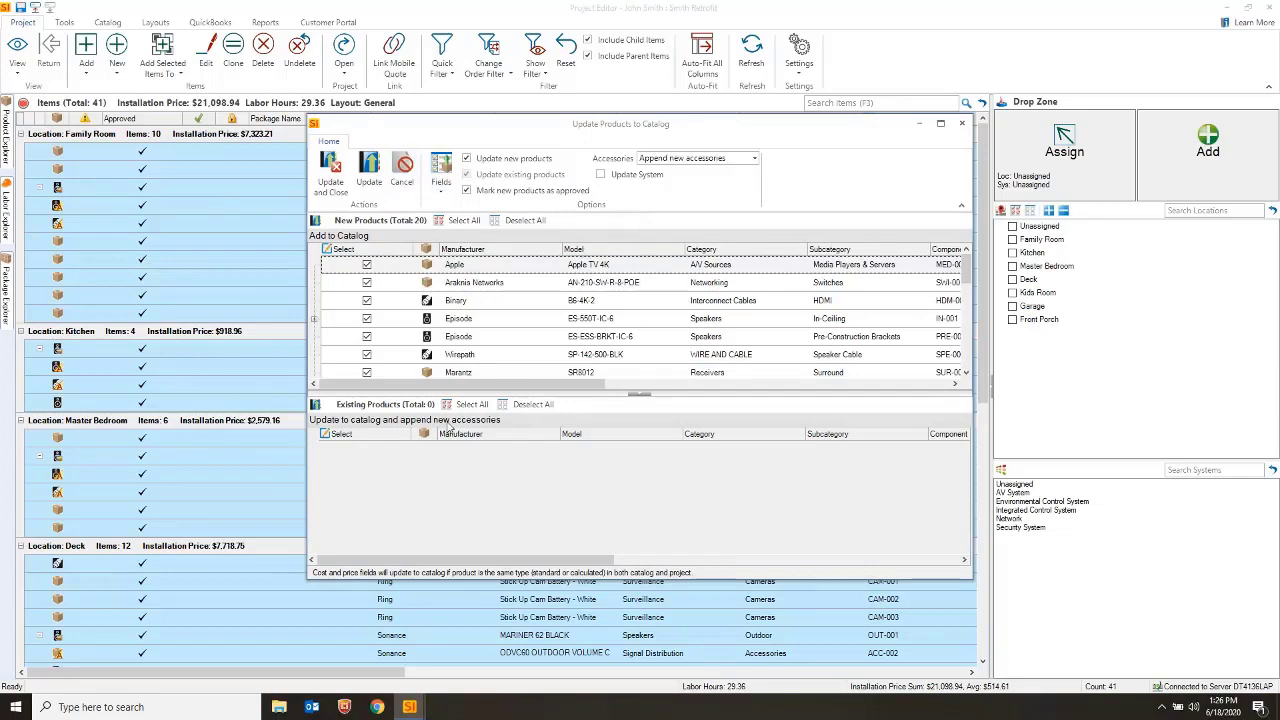
pyautogui.click(446, 188)
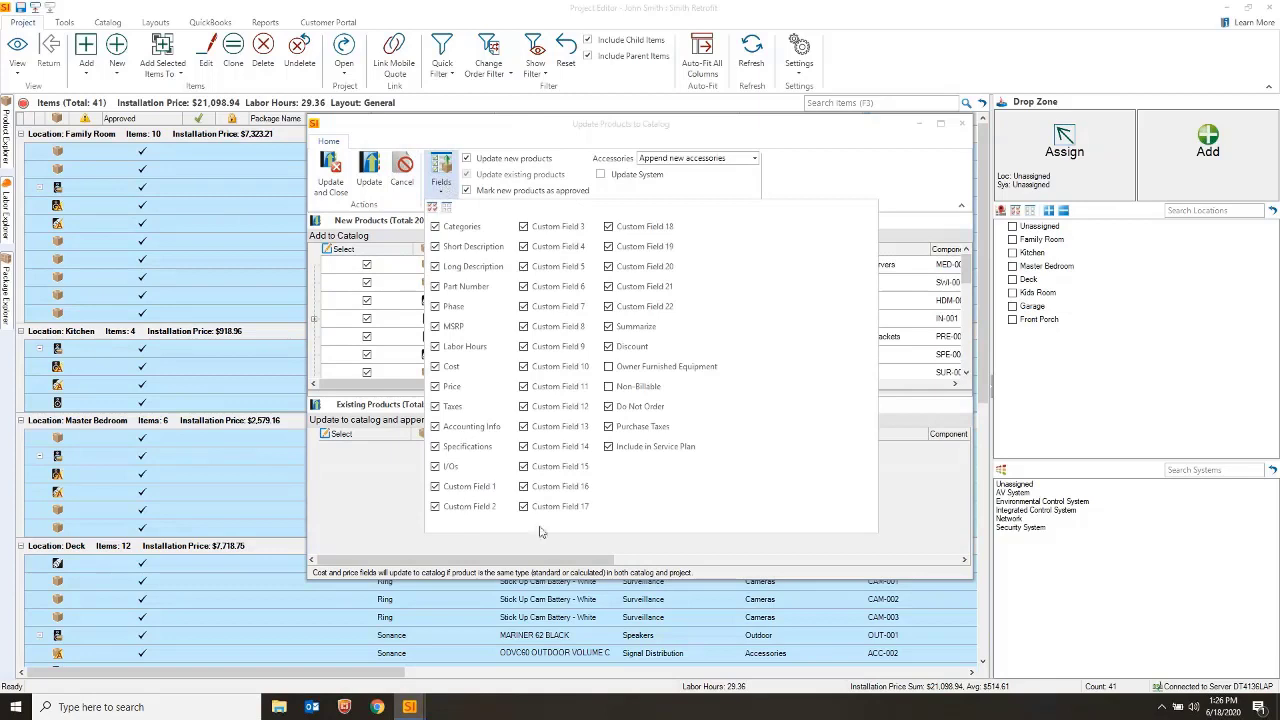
pyautogui.click(808, 142)
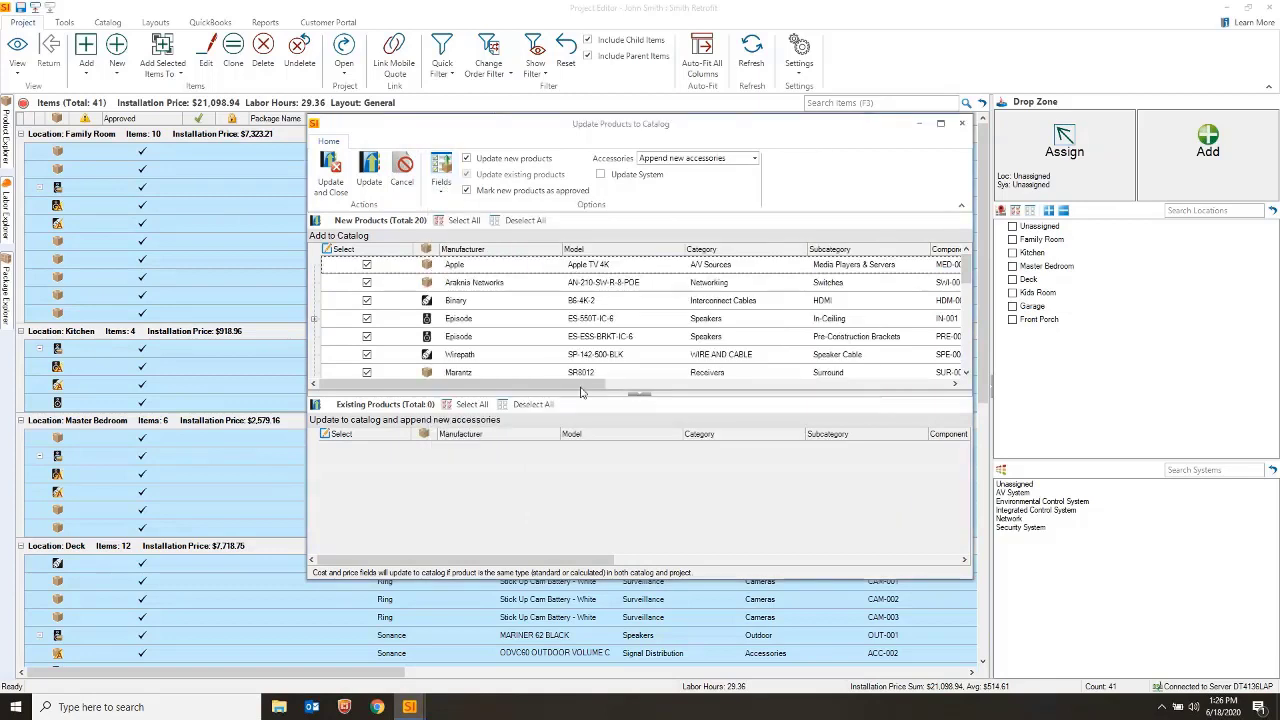
pyautogui.click(331, 176)
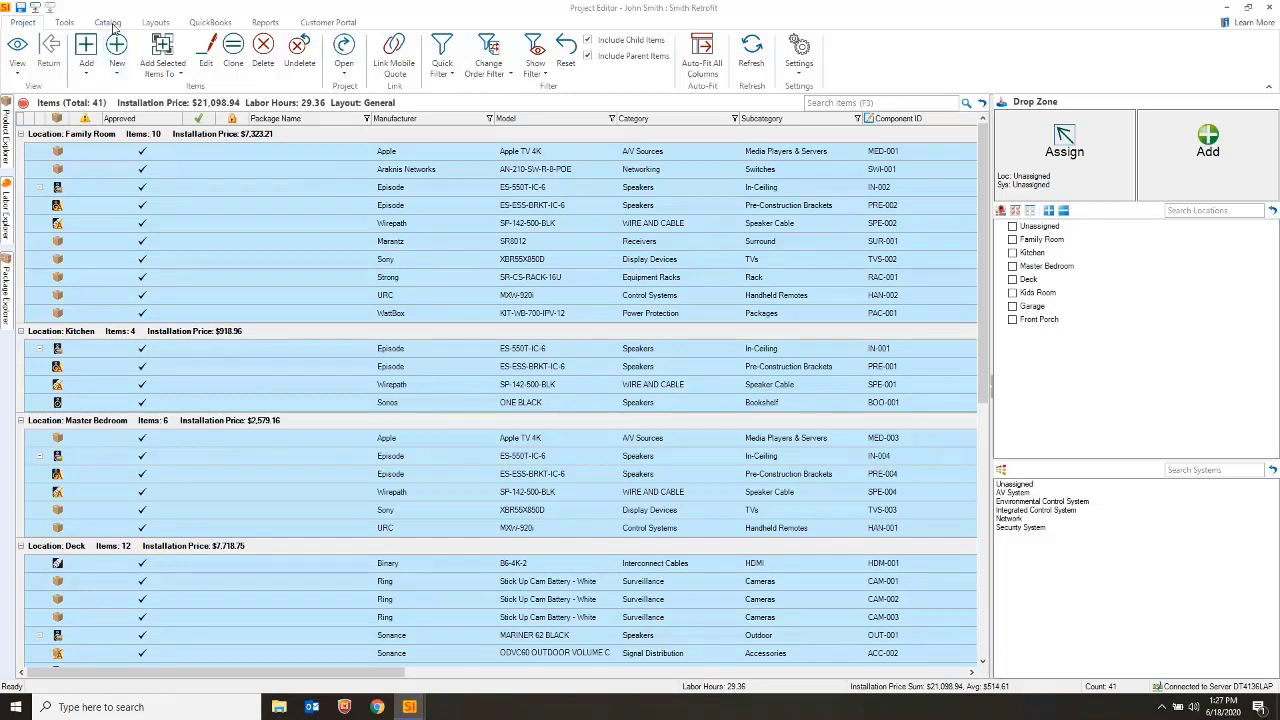
# Update the items from the library, accepting the unmatched-products notice, raising the price to $21,143.94
pyautogui.click(108, 22)
pyautogui.click(136, 66)
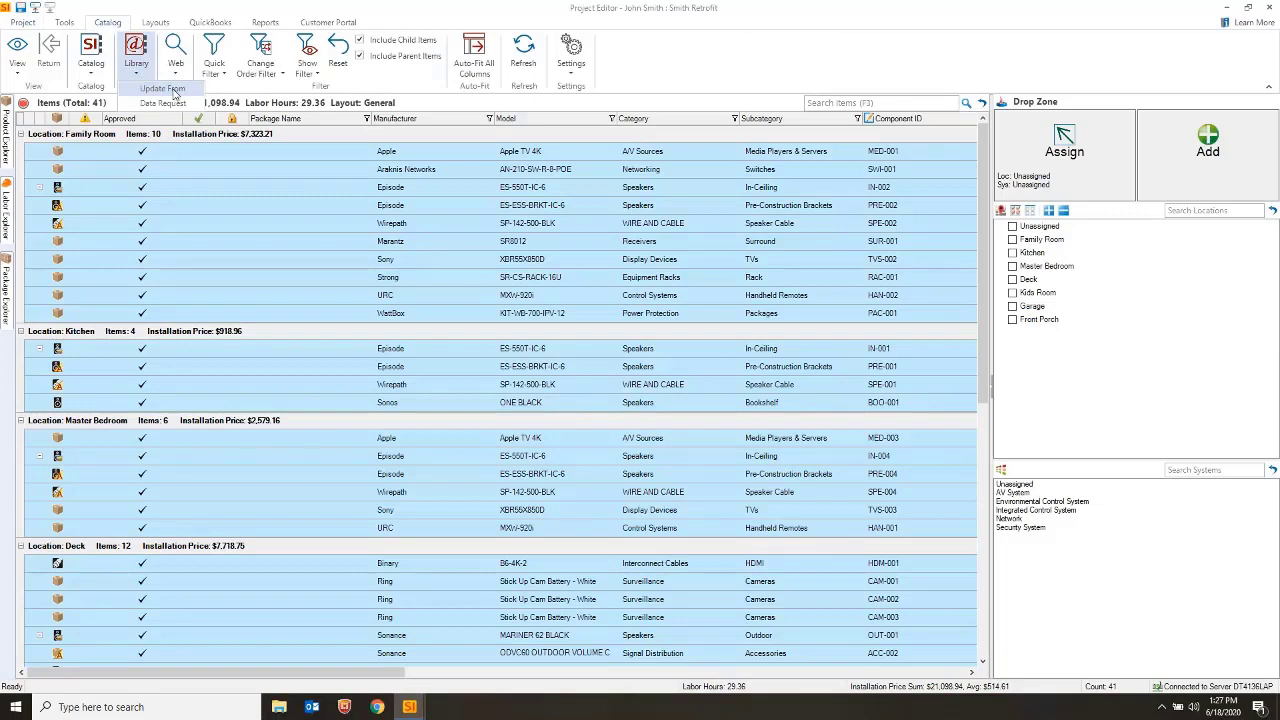
pyautogui.click(172, 90)
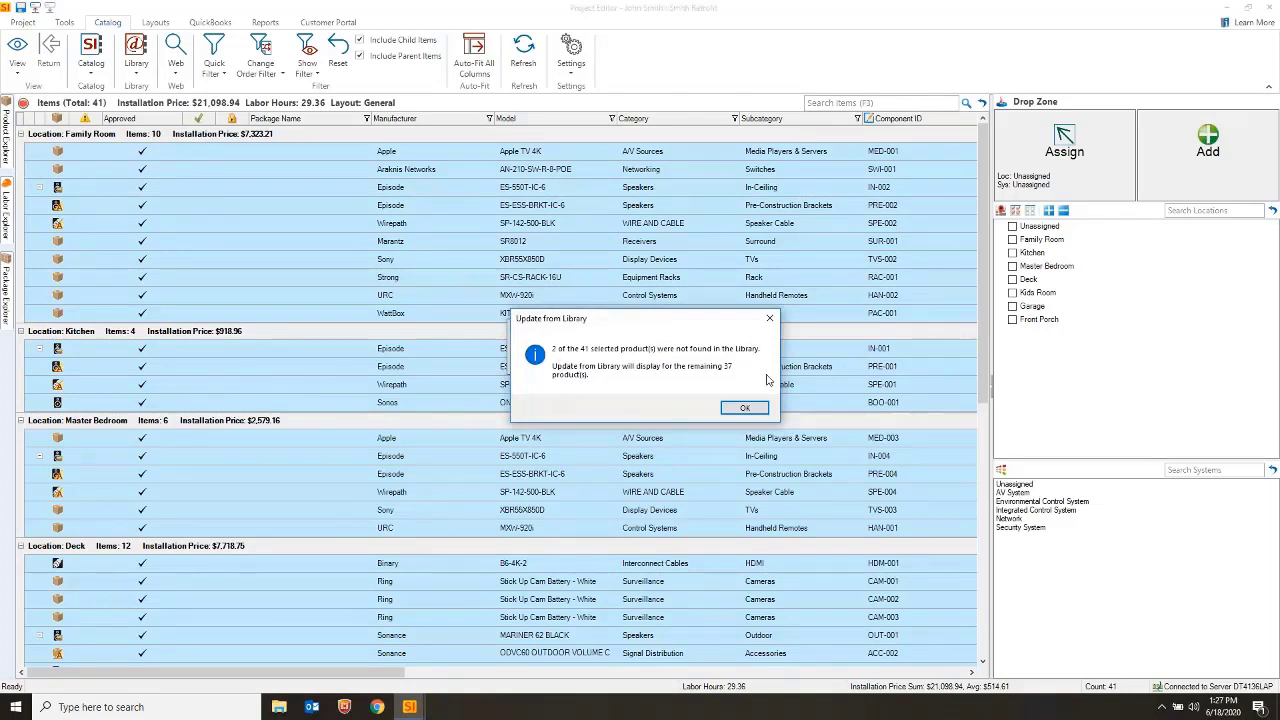
pyautogui.click(744, 410)
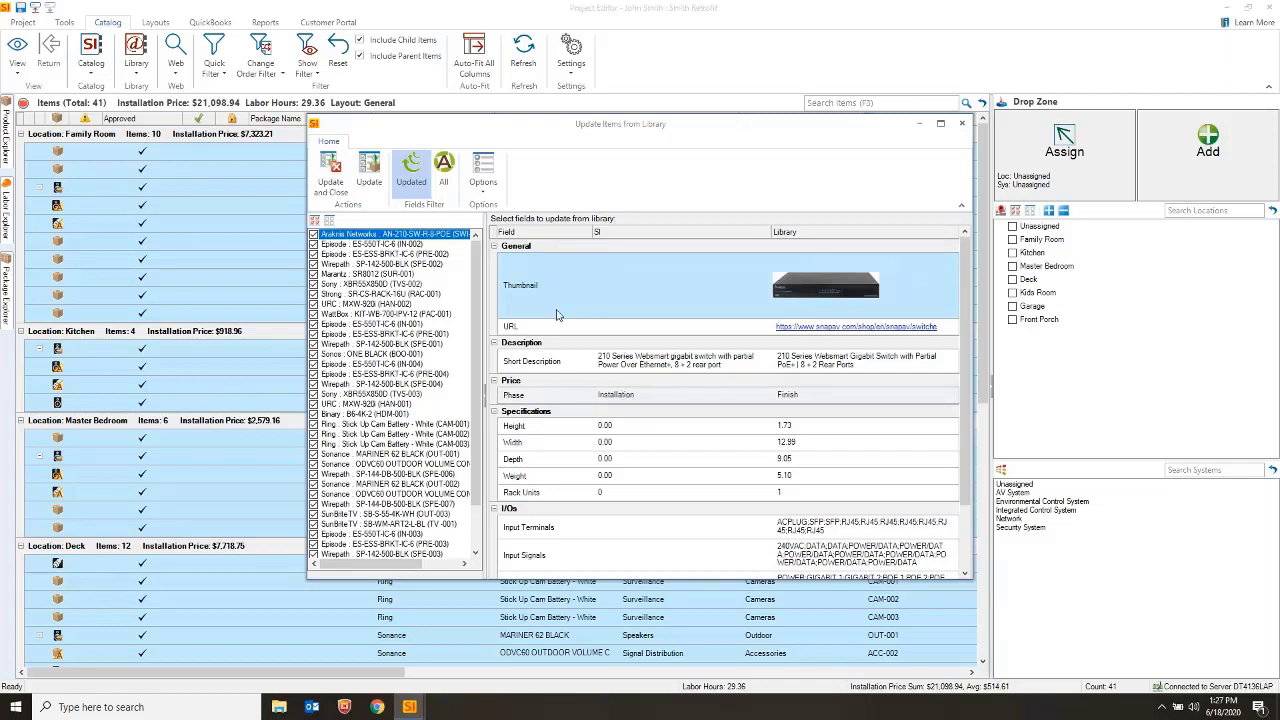
pyautogui.click(482, 180)
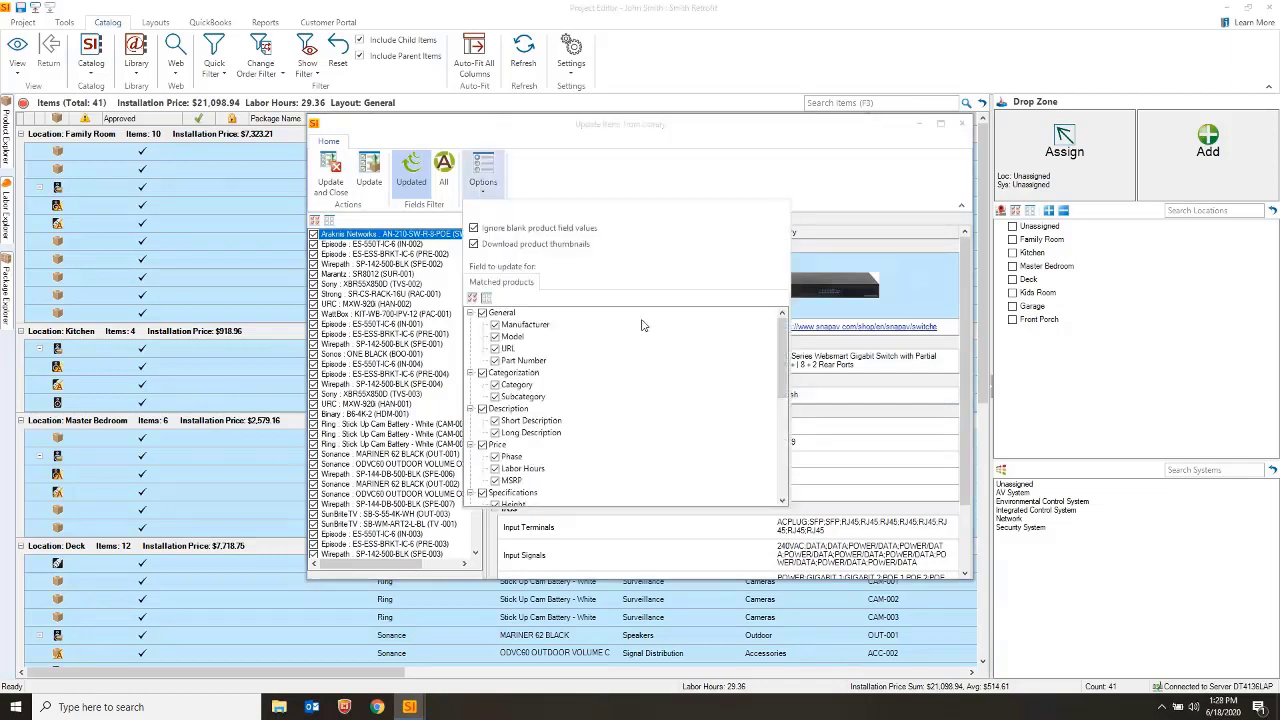
pyautogui.scroll(-5, 645, 330)
pyautogui.scroll(3, 656, 341)
pyautogui.click(659, 178)
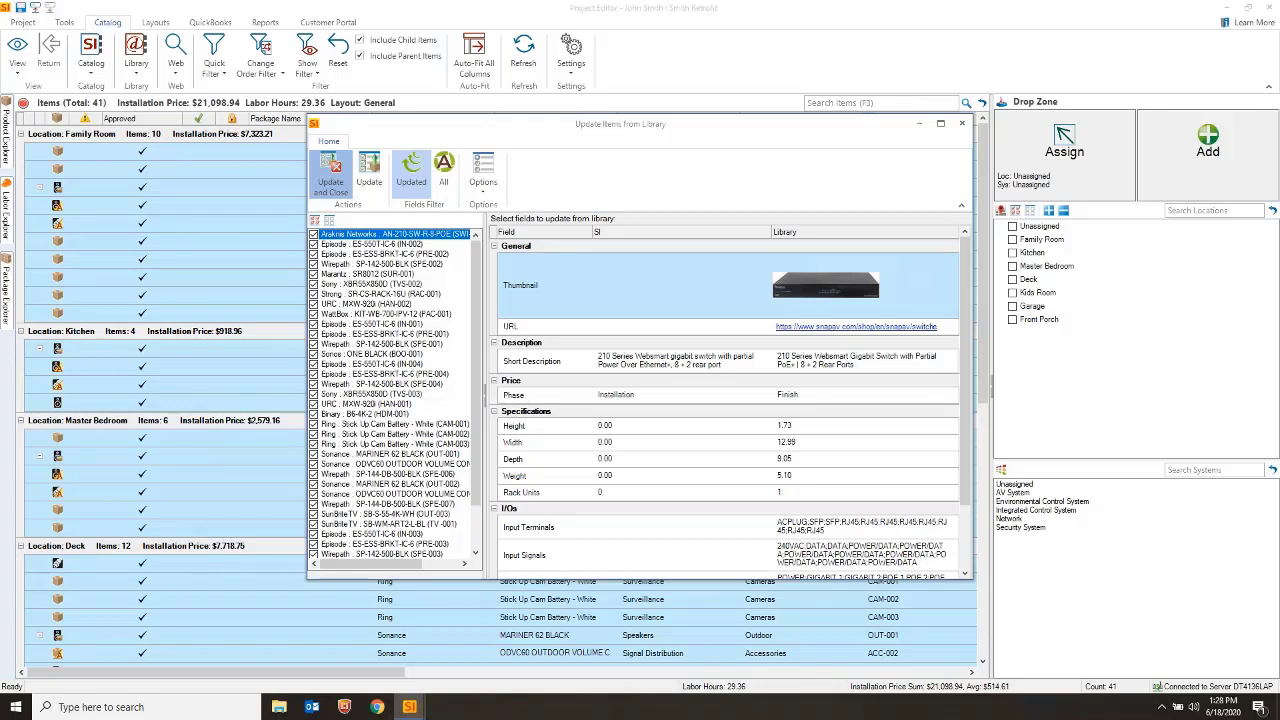
pyautogui.click(330, 182)
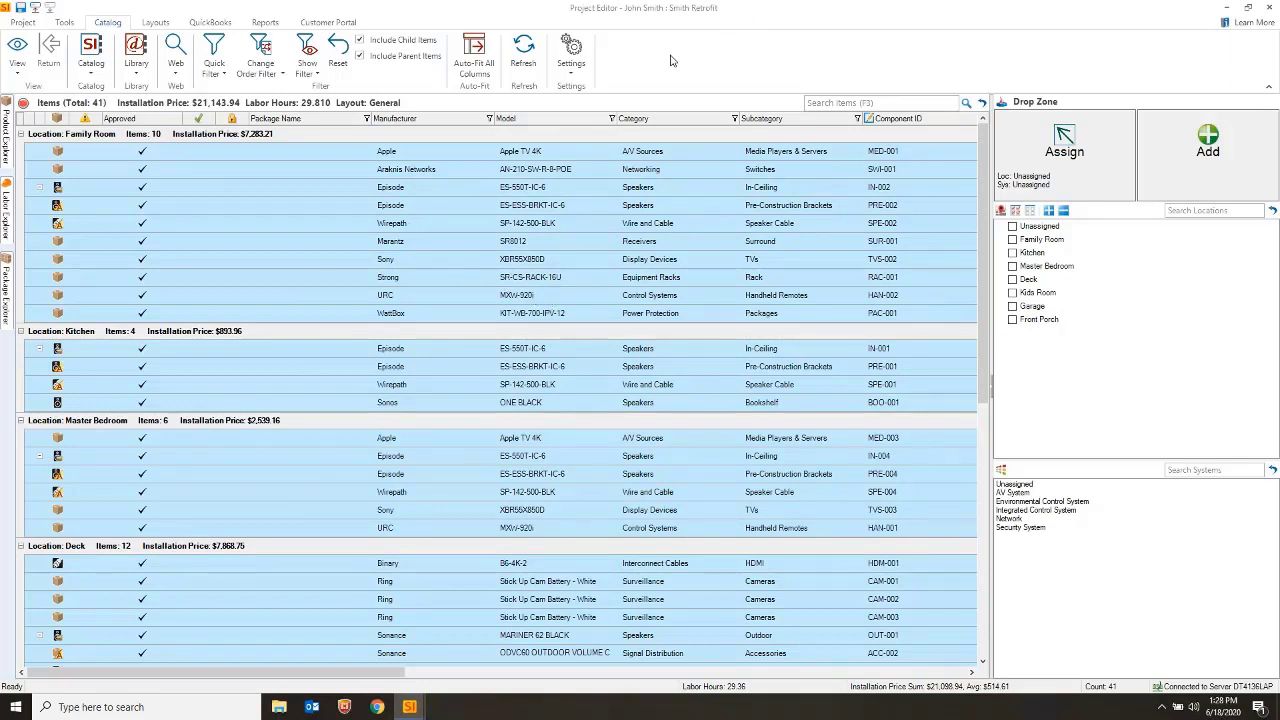
# Close the Project Editor, saving Smith Retrofit without checking it in
pyautogui.click(1272, 12)
pyautogui.click(648, 391)
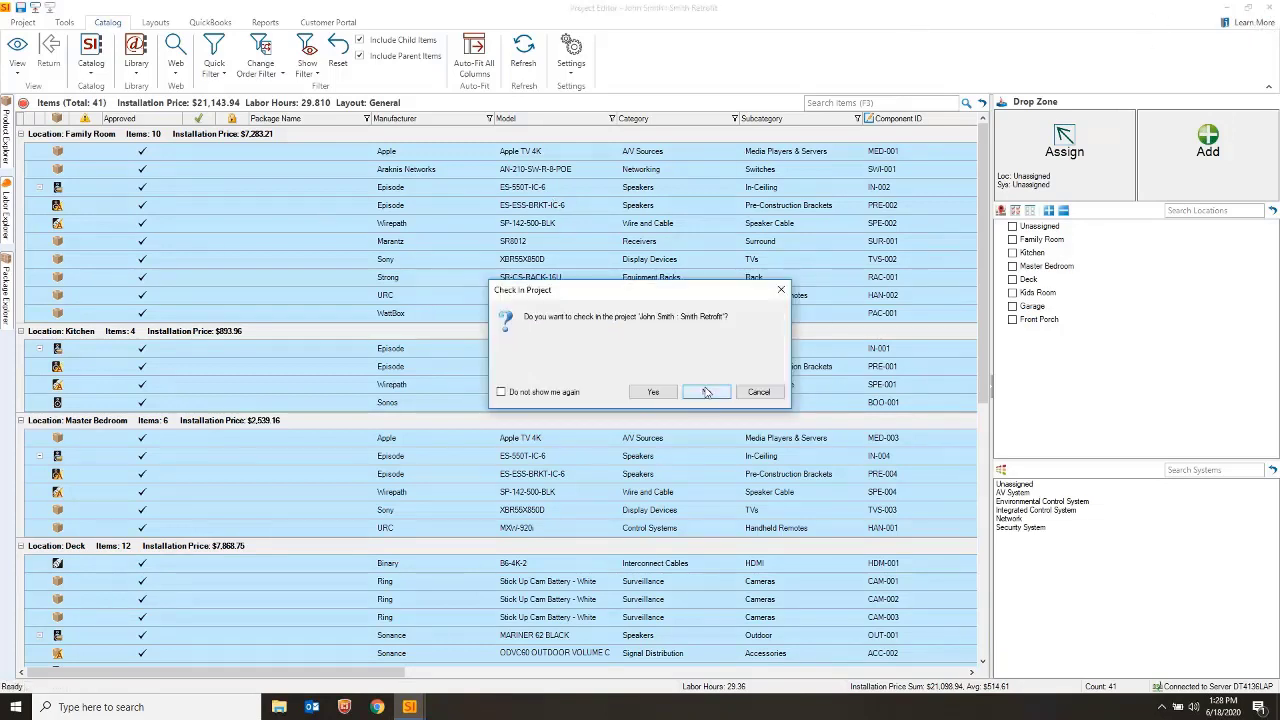
pyautogui.click(705, 392)
# Start a new Visio drawing for Smith Retrofit from the Files area
pyautogui.click(427, 519)
pyautogui.click(427, 519)
pyautogui.click(427, 519)
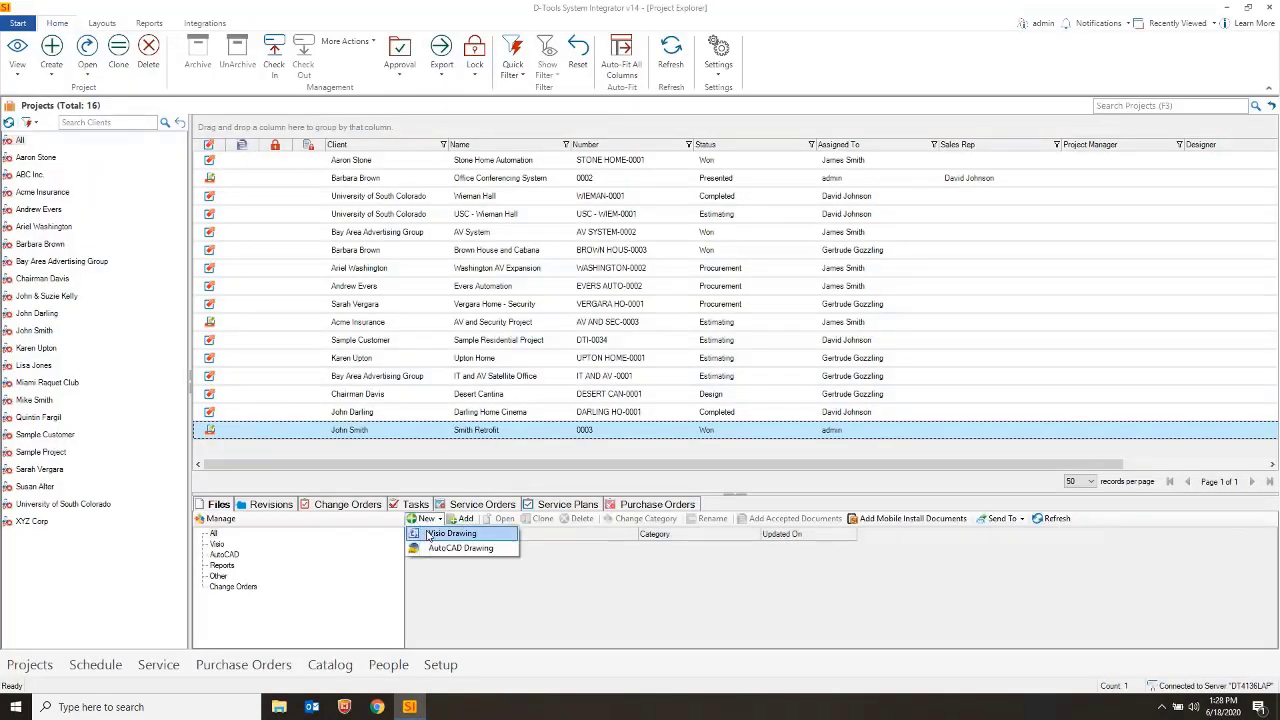
pyautogui.click(450, 533)
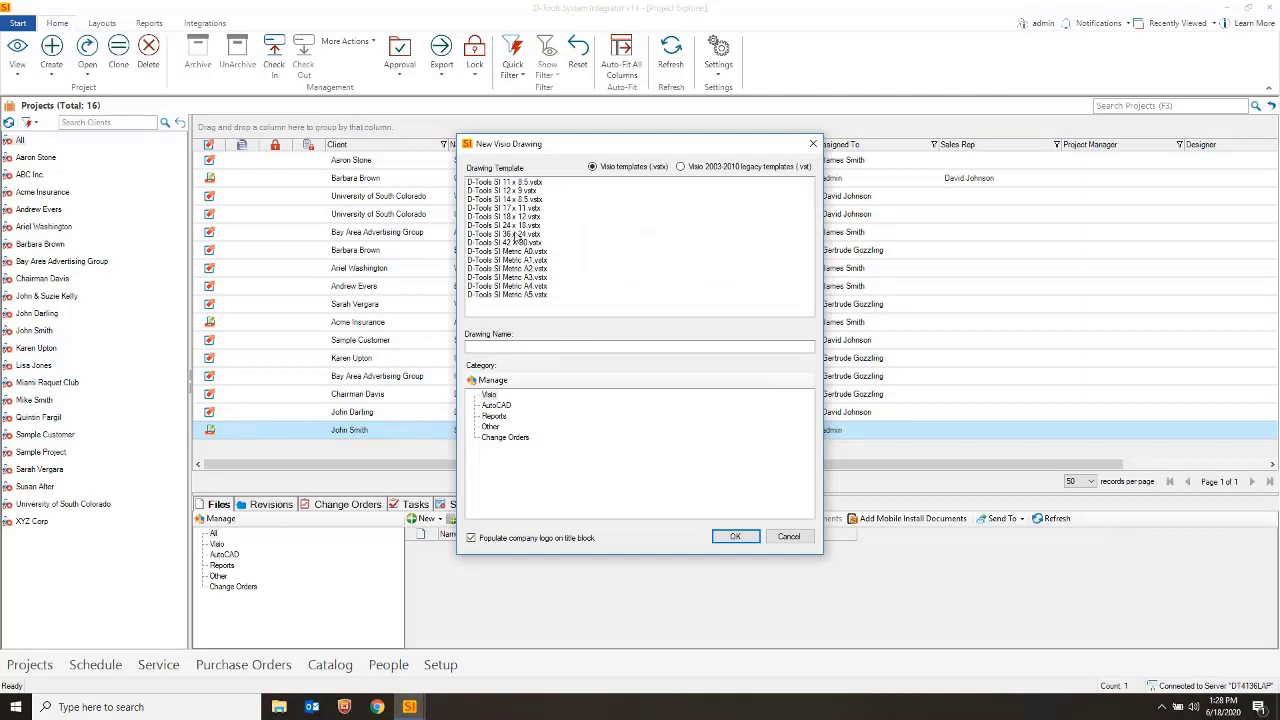
# Create Smith Retrofit-1.vsdx from the D-Tools SI 17 x 11.vsdx template
pyautogui.click(513, 209)
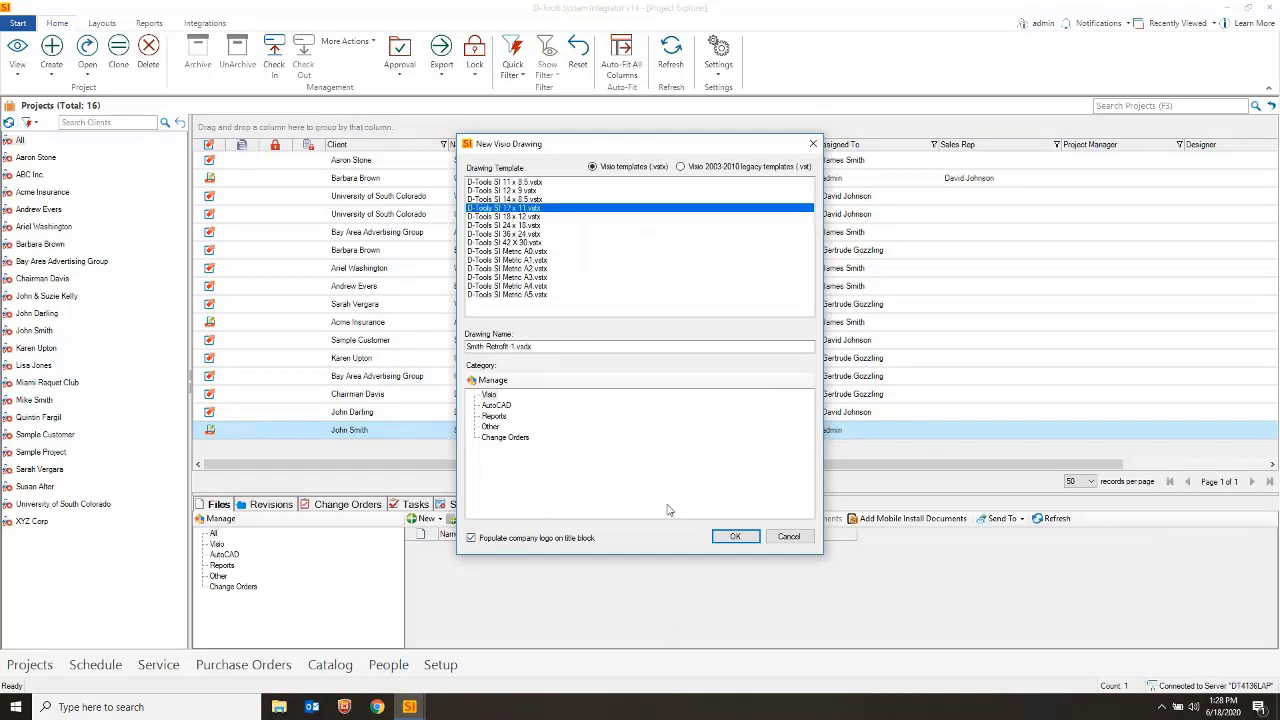
pyautogui.click(732, 536)
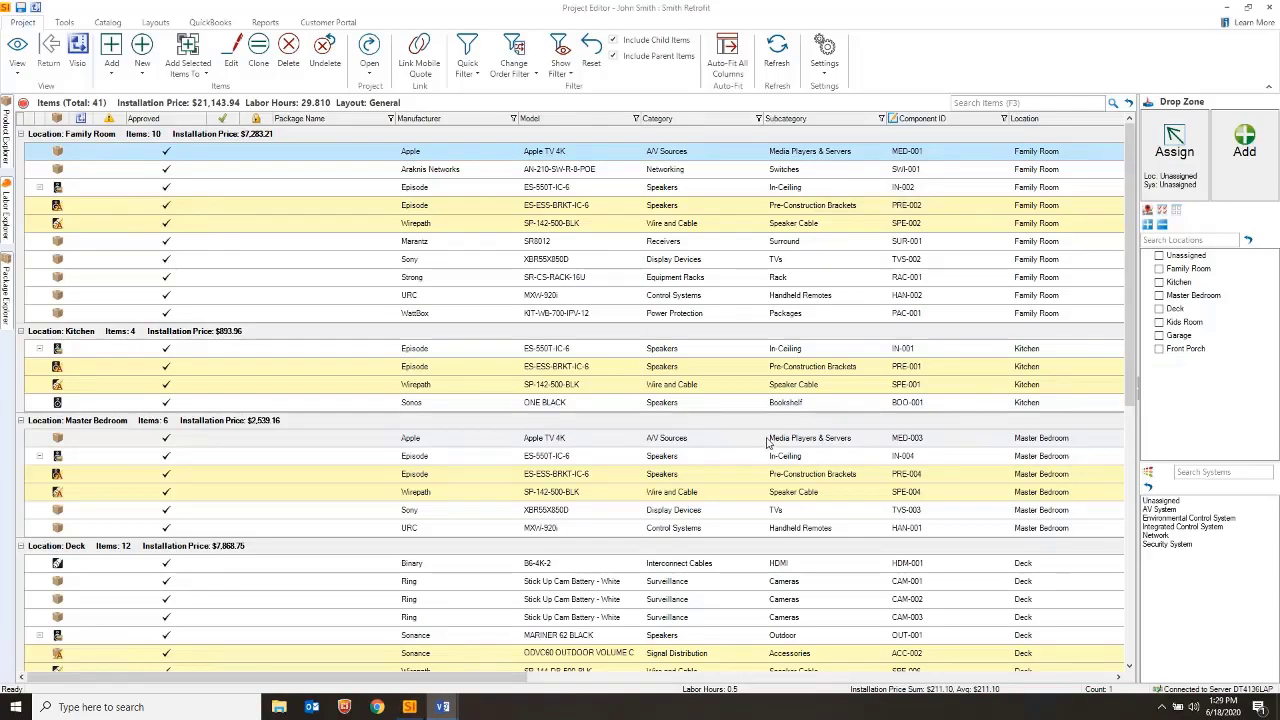
# Switch to Visio, go to the Schematic View page, and open the D-Tools Project Editor
pyautogui.hotkey('alt', 'Tab')
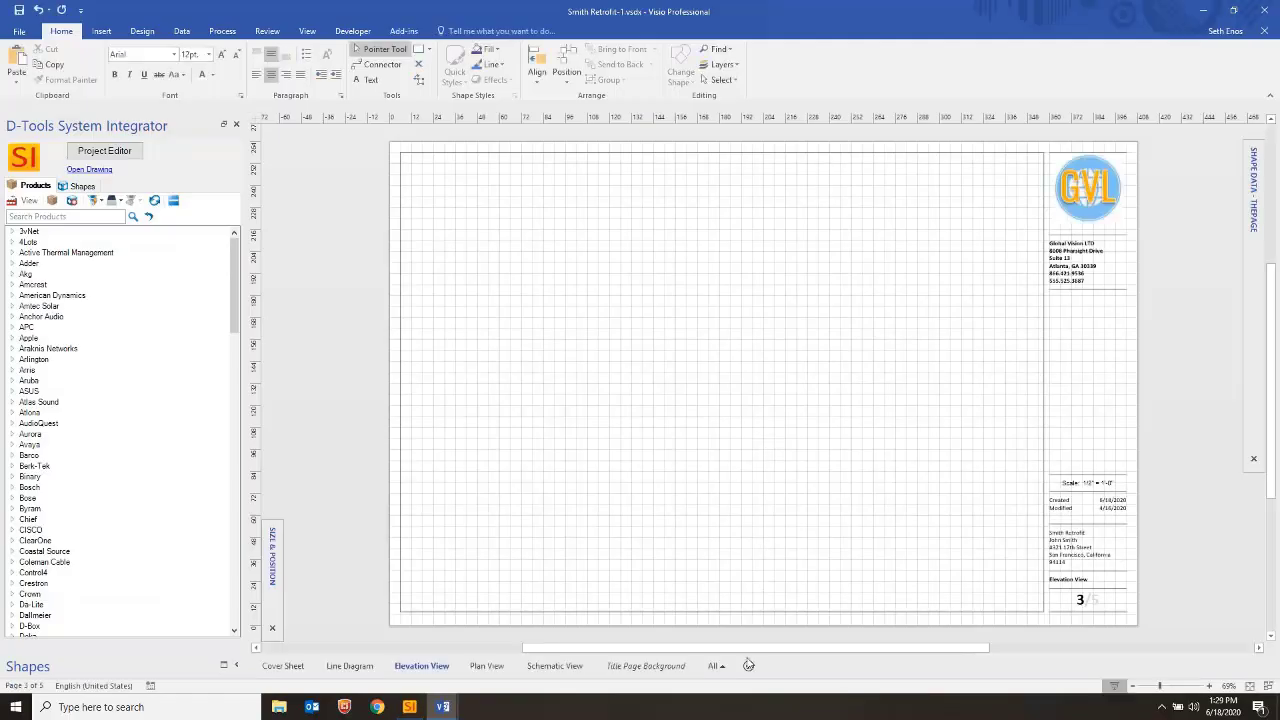
pyautogui.click(554, 667)
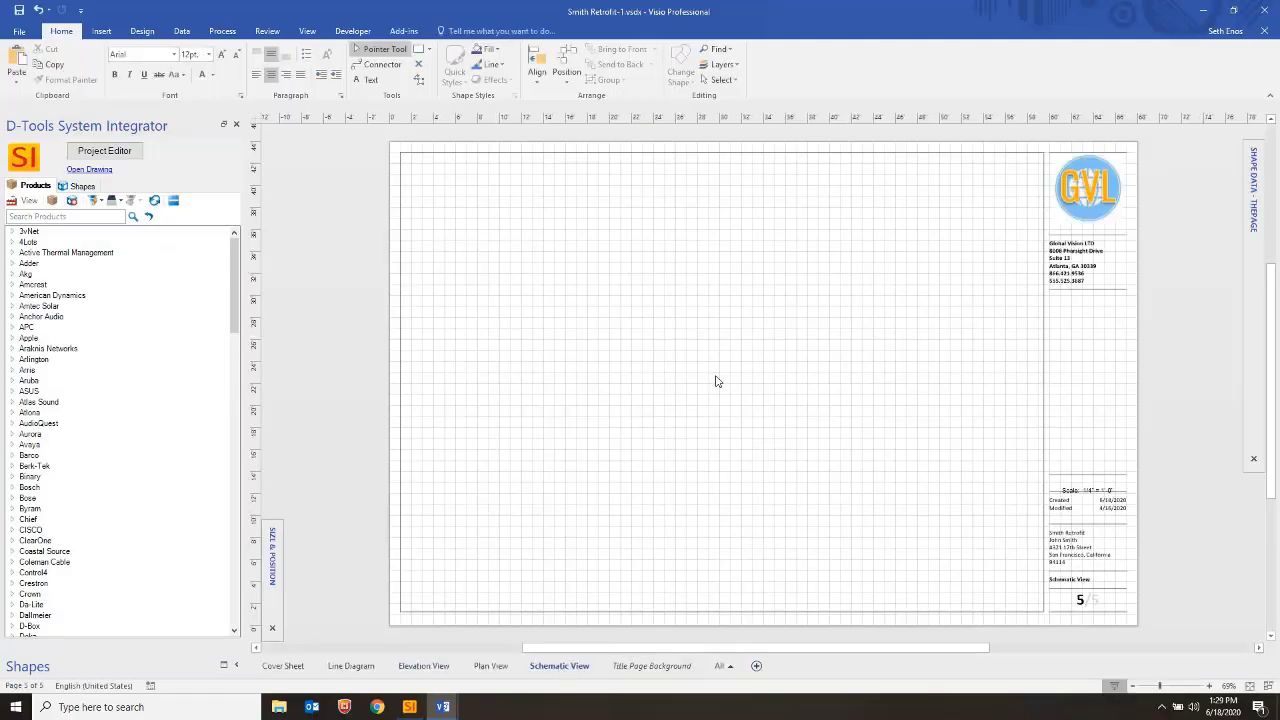
pyautogui.click(127, 150)
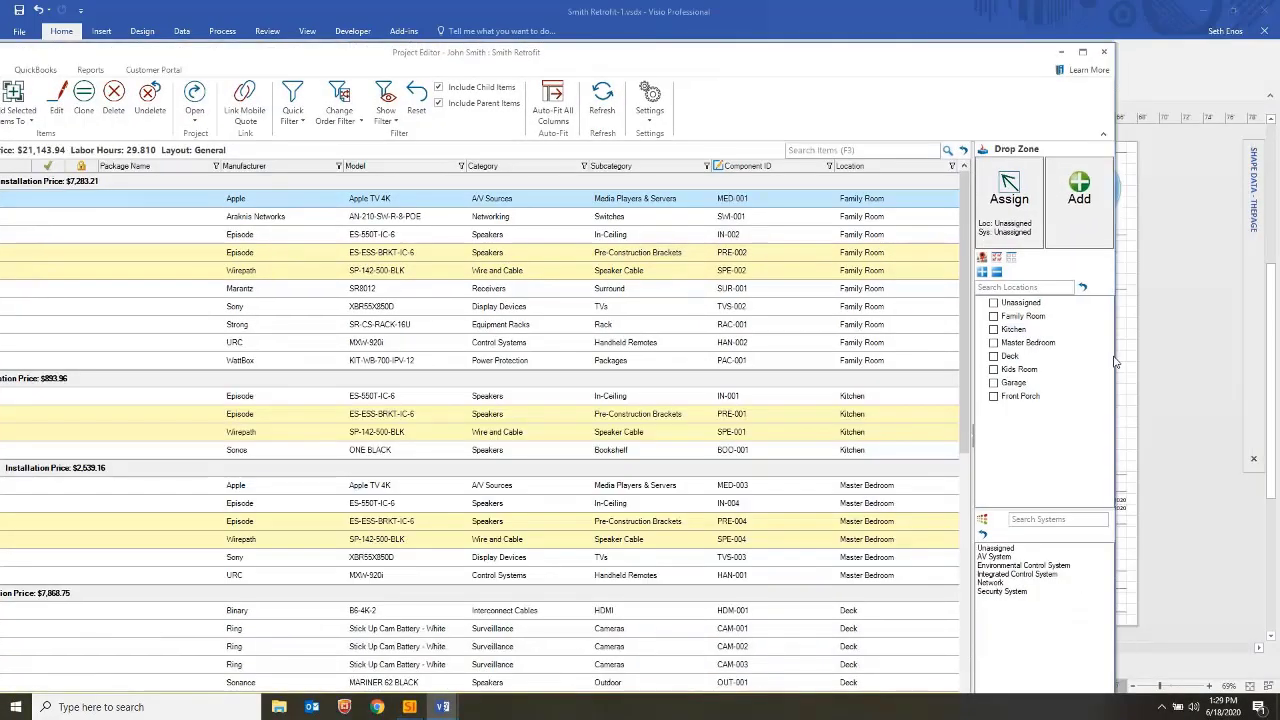
# Resize the item editor and place the Marantz receiver on the schematic page
pyautogui.moveTo(1116, 362)
pyautogui.mouseDown()
pyautogui.moveTo(703, 320)
pyautogui.moveTo(495, 280)
pyautogui.mouseUp()
pyautogui.moveTo(372, 45); pyautogui.dragTo(592, 27)
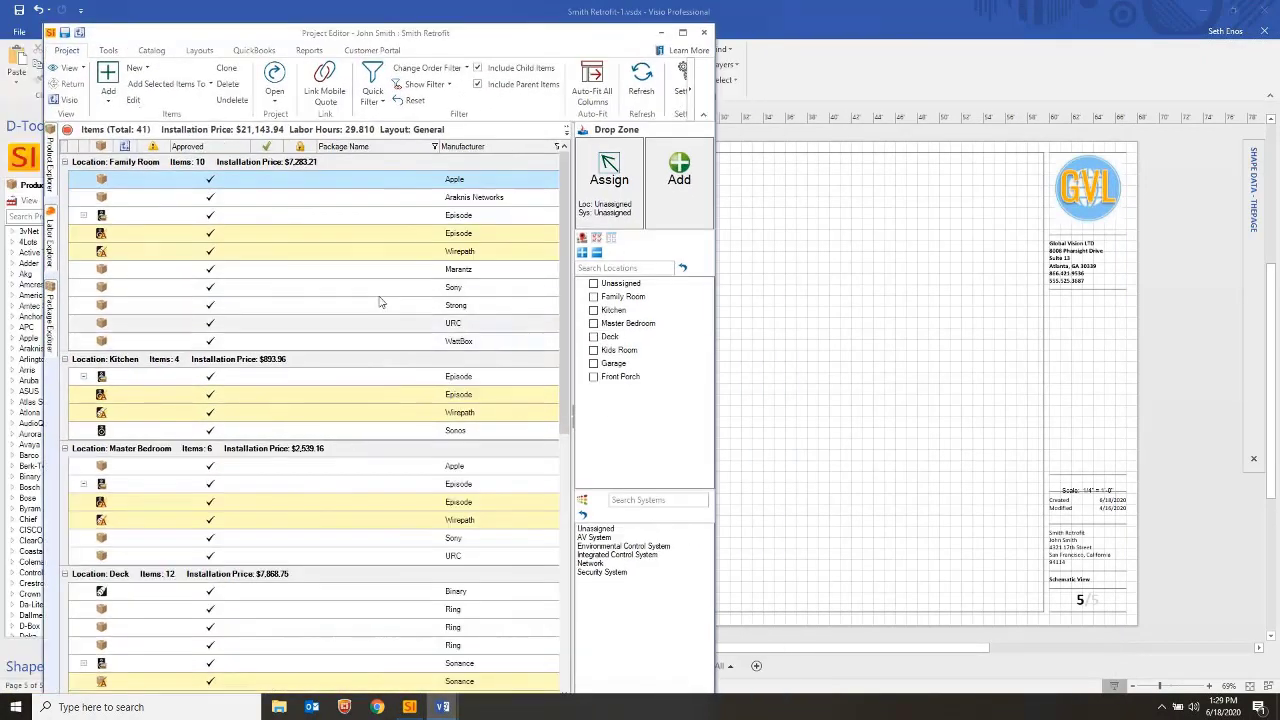
pyautogui.moveTo(381, 274); pyautogui.dragTo(778, 318)
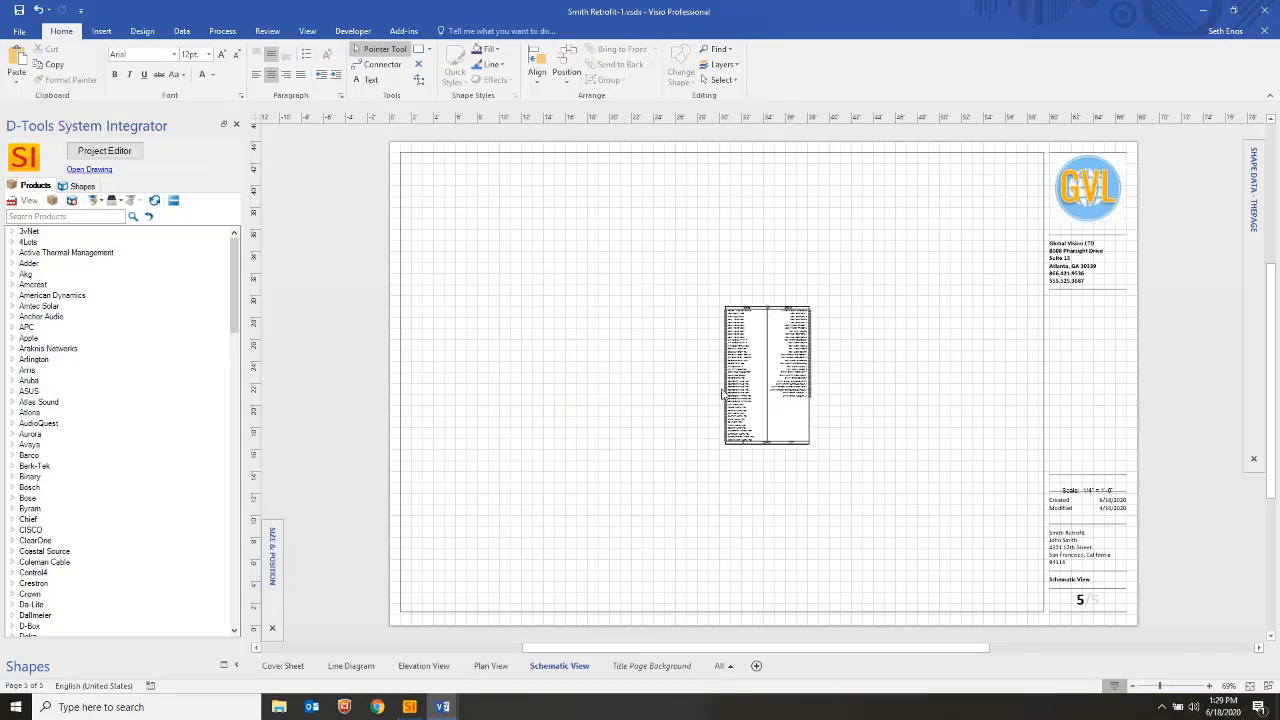
# Place the Family Room Episode speaker and Wirepath speaker wire together on the schematic
pyautogui.scroll(3, 790, 370)
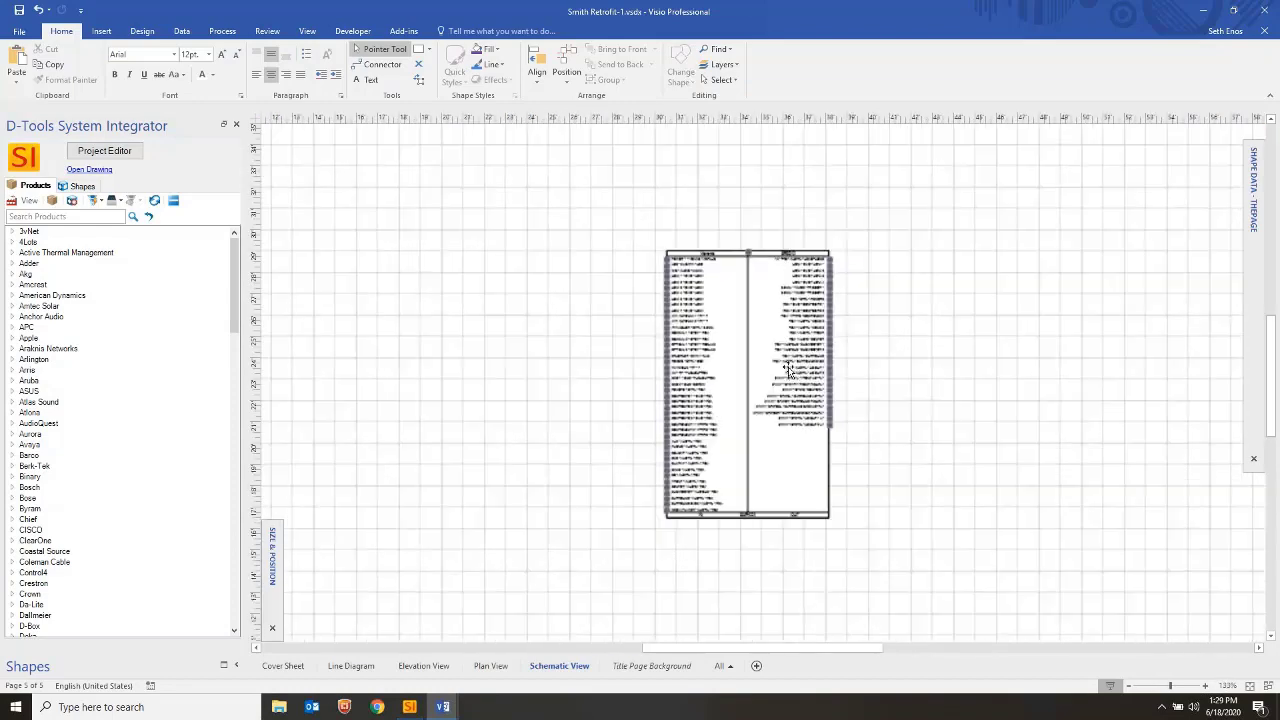
pyautogui.click(104, 151)
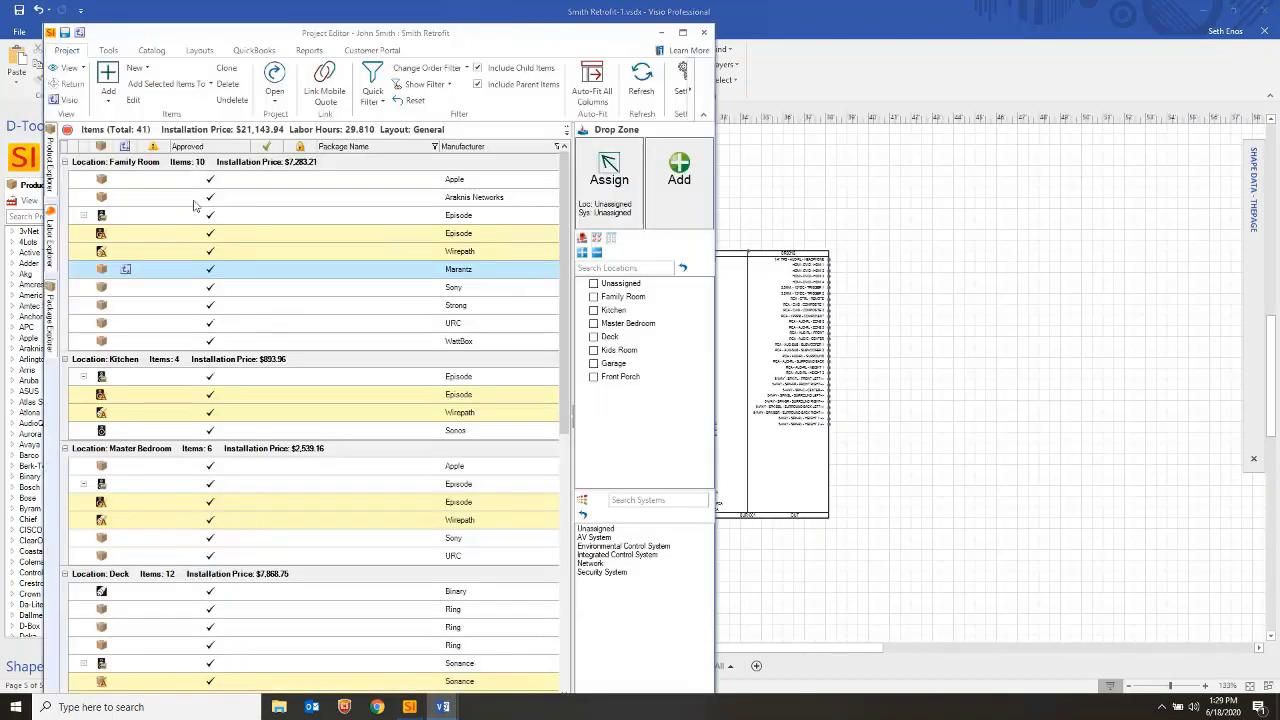
pyautogui.click(398, 222)
pyautogui.keyDown('ctrl'); pyautogui.click(404, 251); pyautogui.keyUp('ctrl')
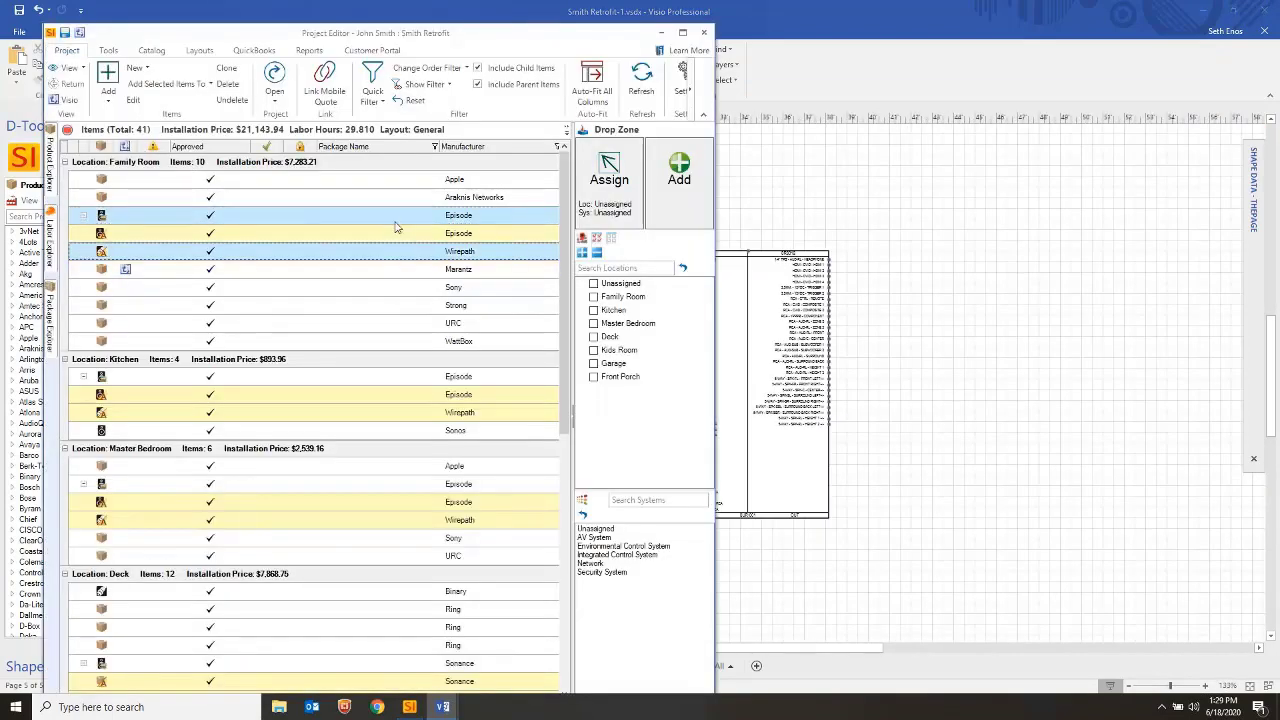
pyautogui.moveTo(398, 224); pyautogui.dragTo(955, 318)
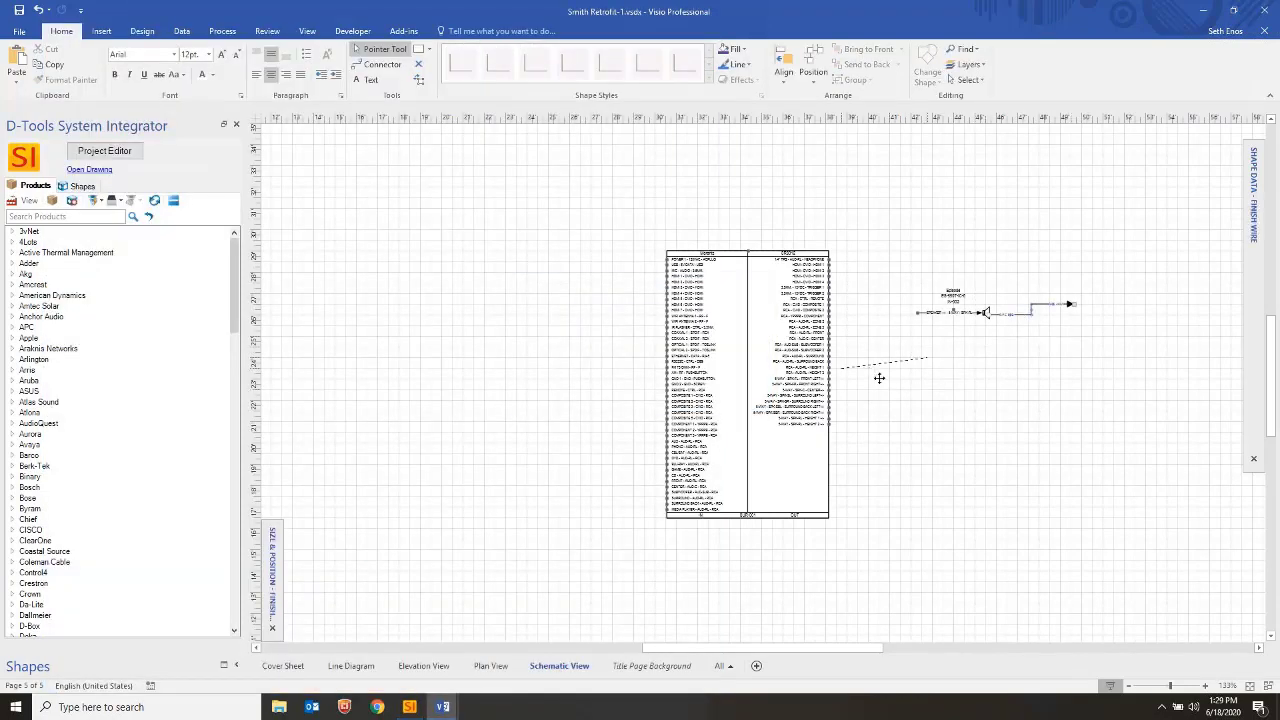
# Wire SPE-002 from the receiver's FRONT LEFT speaker output to the Episode speaker
pyautogui.moveTo(737, 209); pyautogui.dragTo(1048, 438)
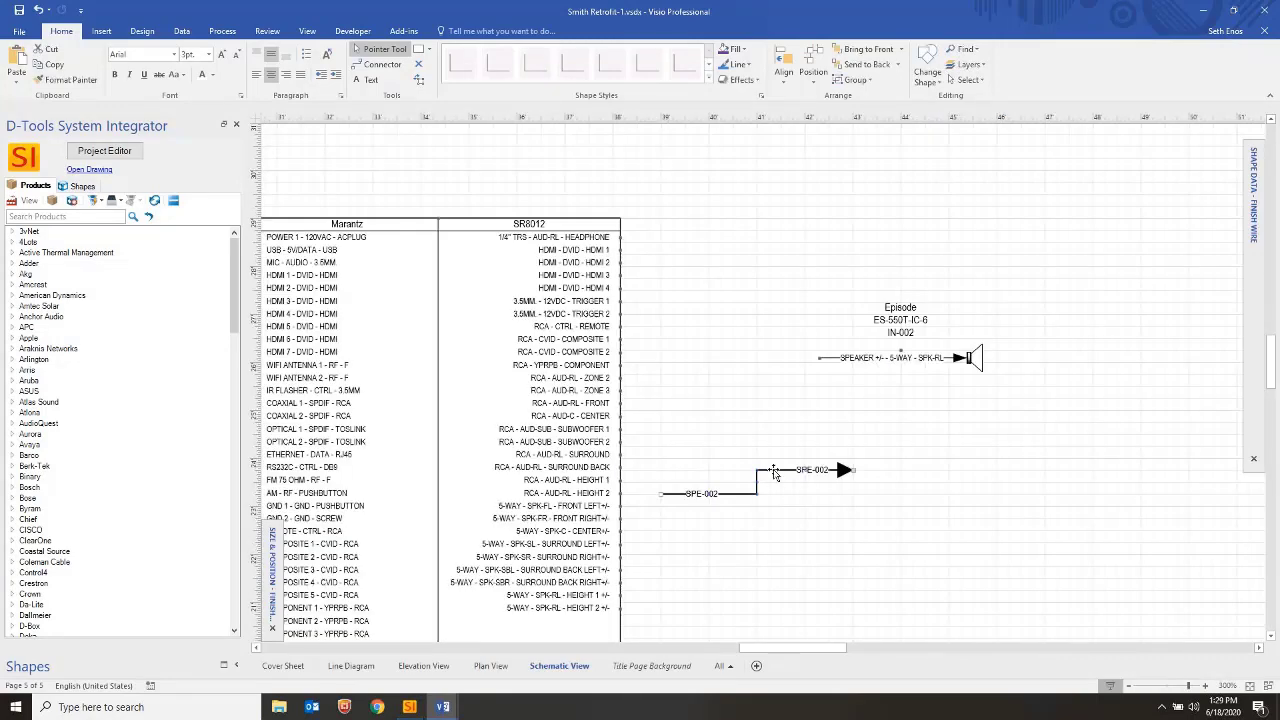
pyautogui.moveTo(853, 469); pyautogui.dragTo(818, 358)
pyautogui.moveTo(660, 494); pyautogui.dragTo(620, 505)
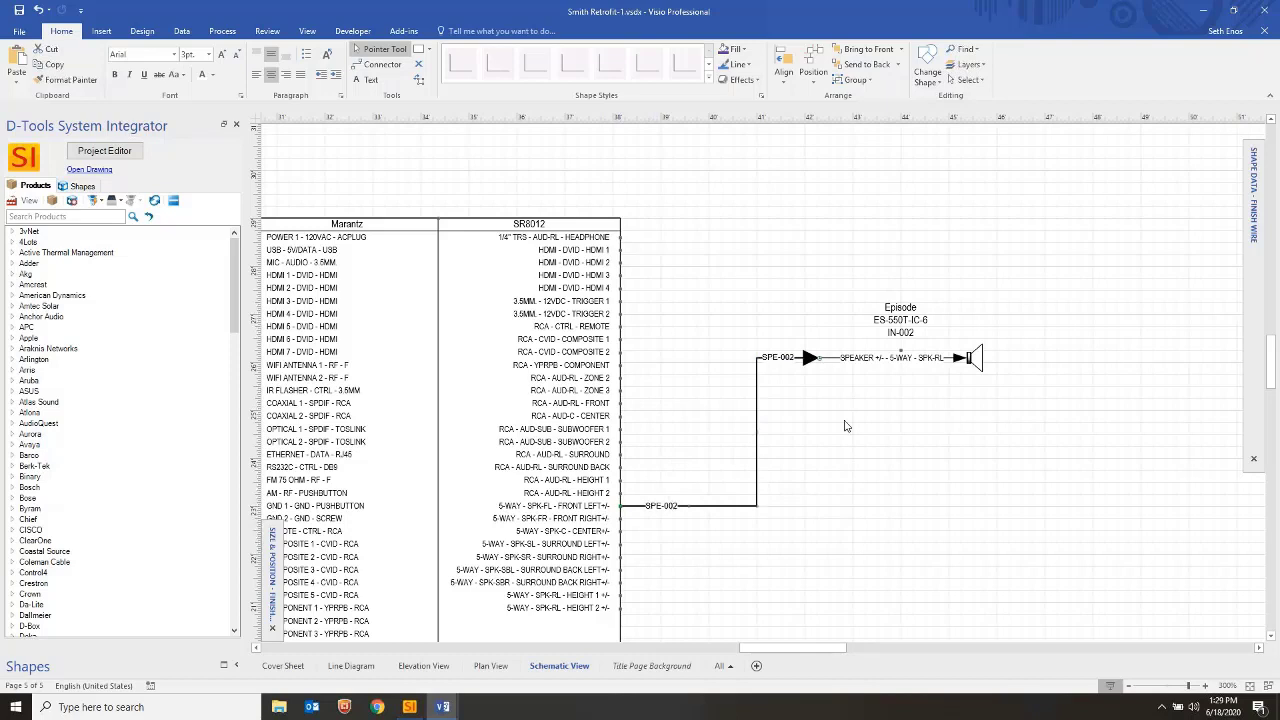
pyautogui.click(786, 402)
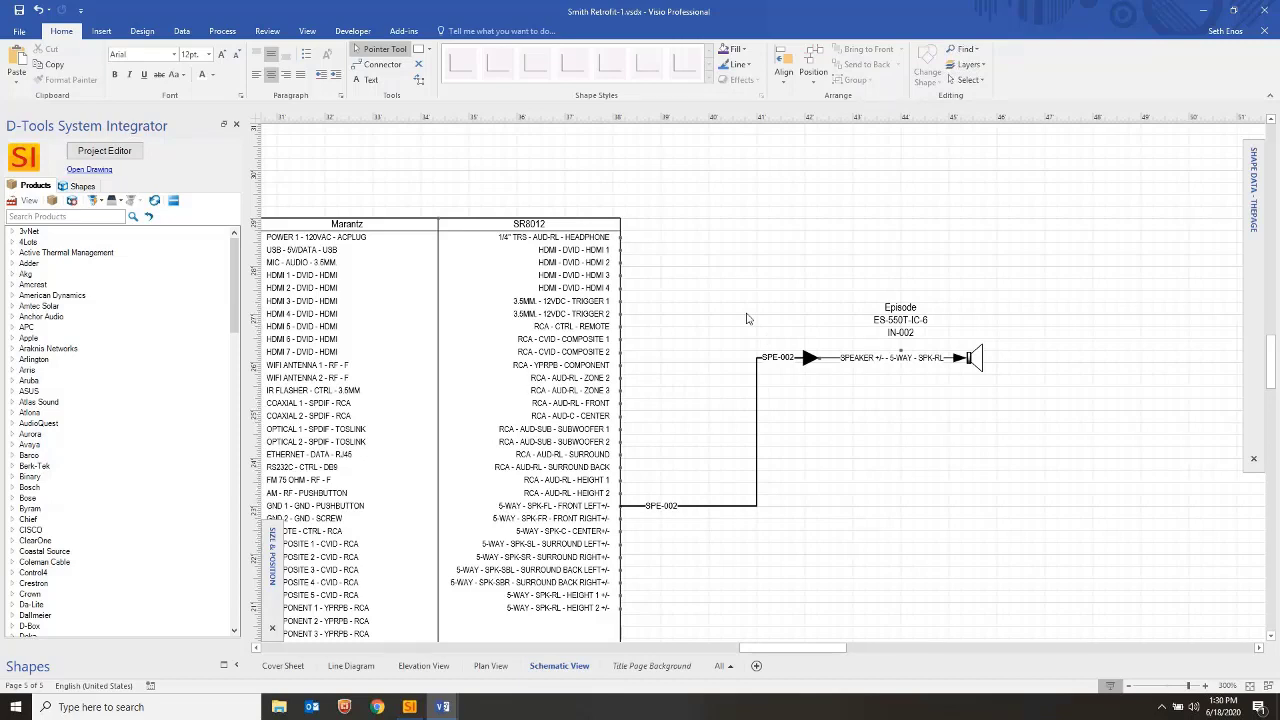
# Save Smith Retrofit-1.vsdx and close Visio
pyautogui.scroll(-2, 731, 282)
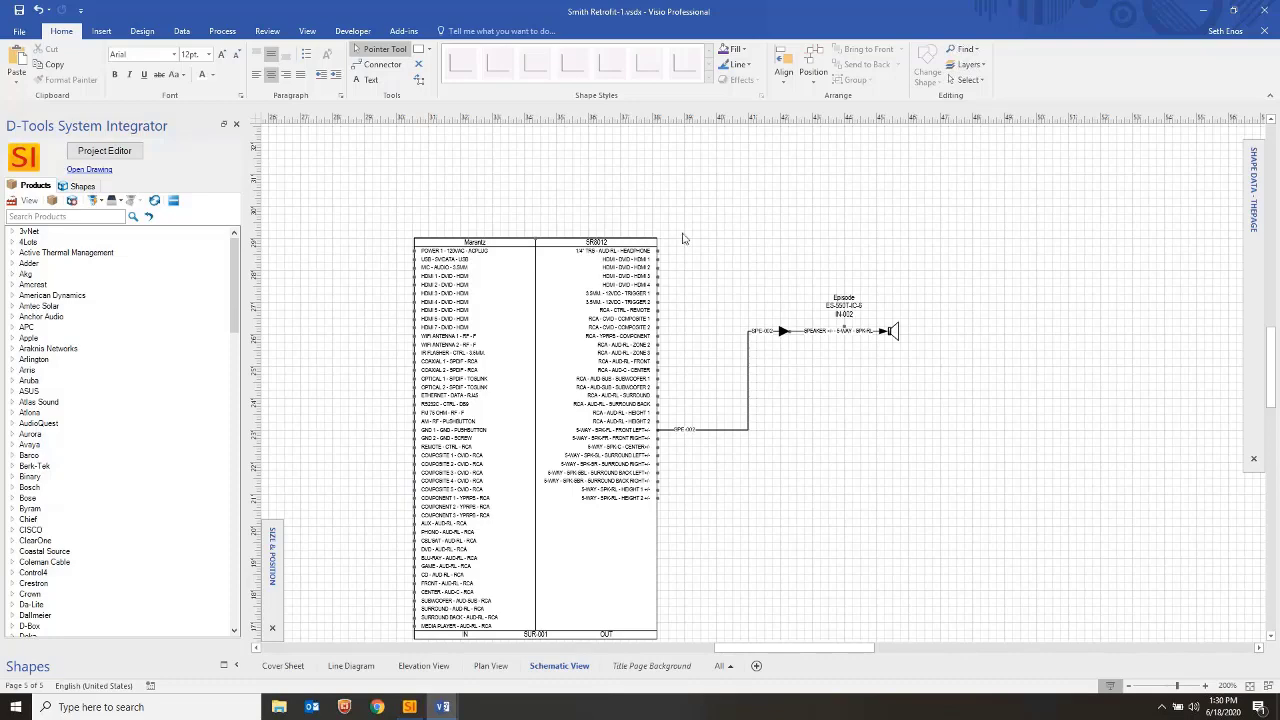
pyautogui.click(18, 10)
pyautogui.click(1262, 10)
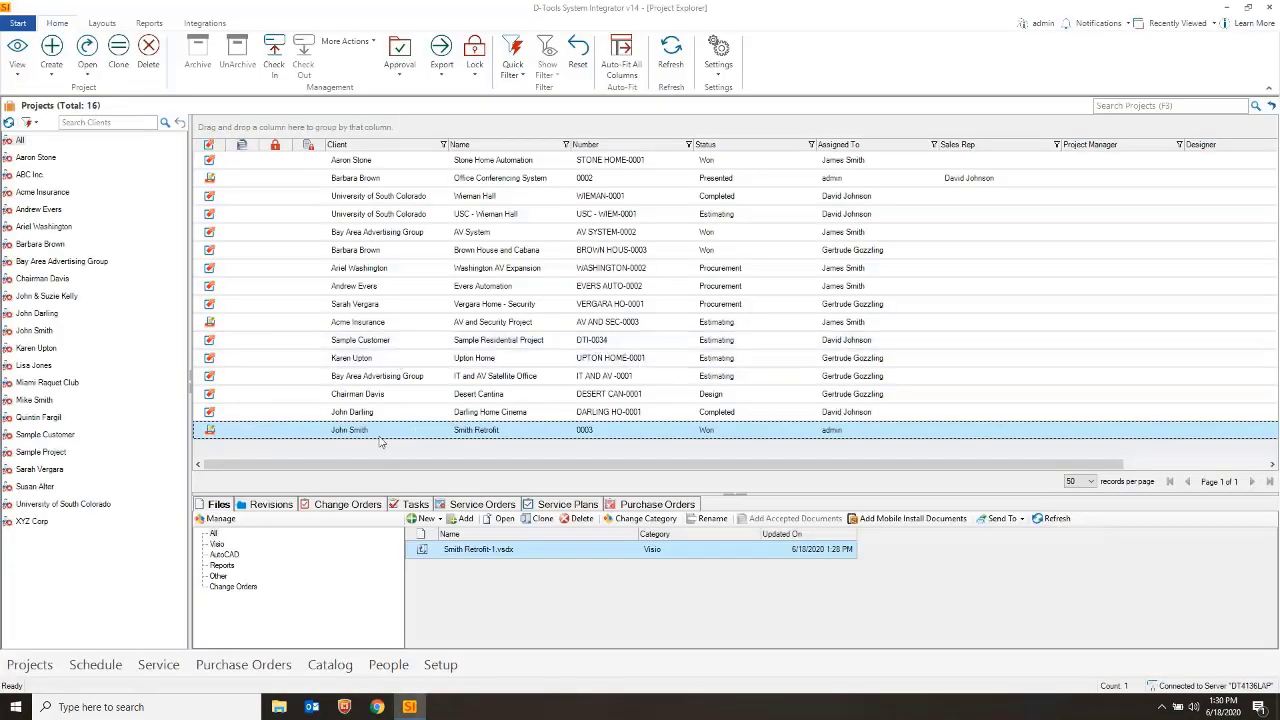
# Check in Smith Retrofit, then create the task 'Install Family Room' and show its Items page
pyautogui.click(408, 505)
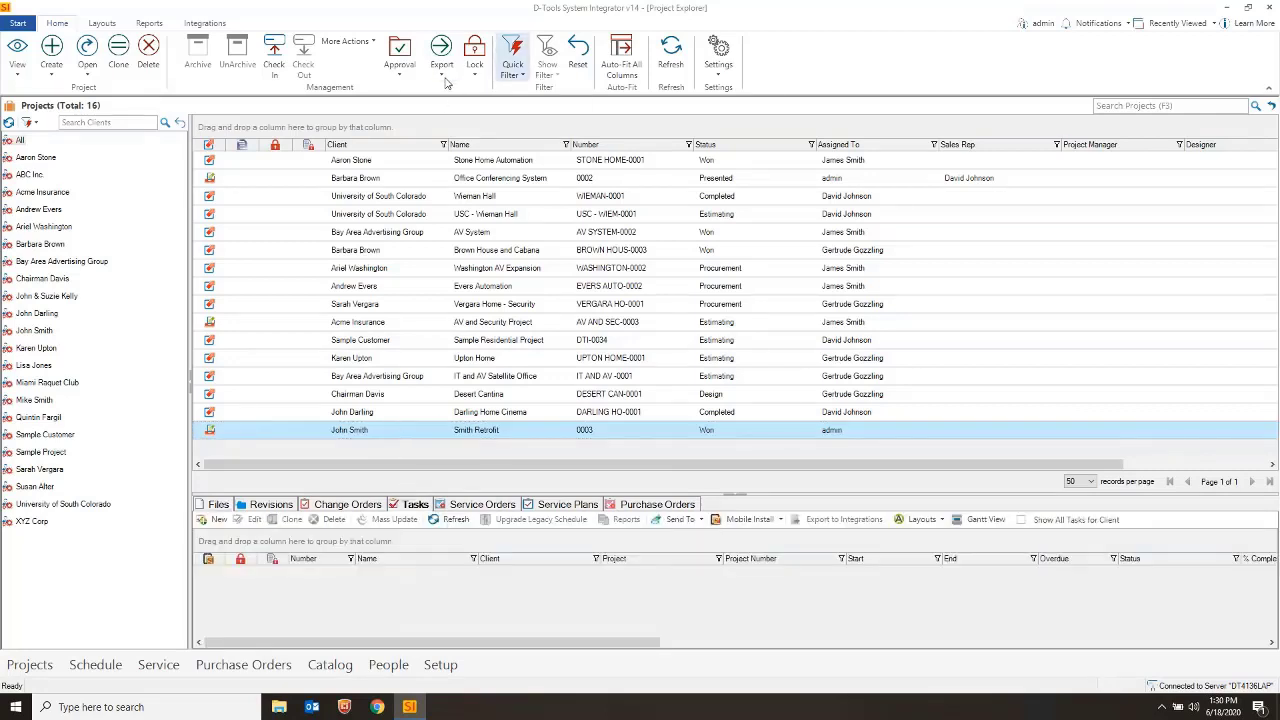
pyautogui.click(273, 66)
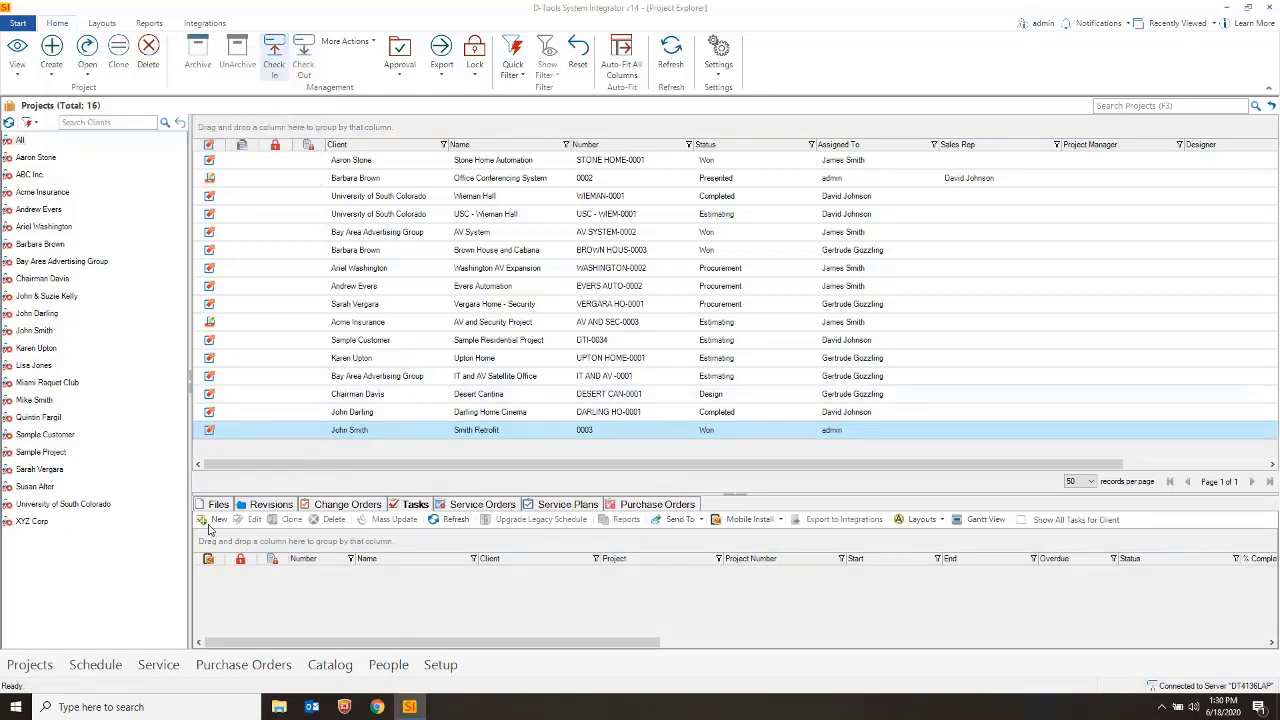
pyautogui.click(212, 521)
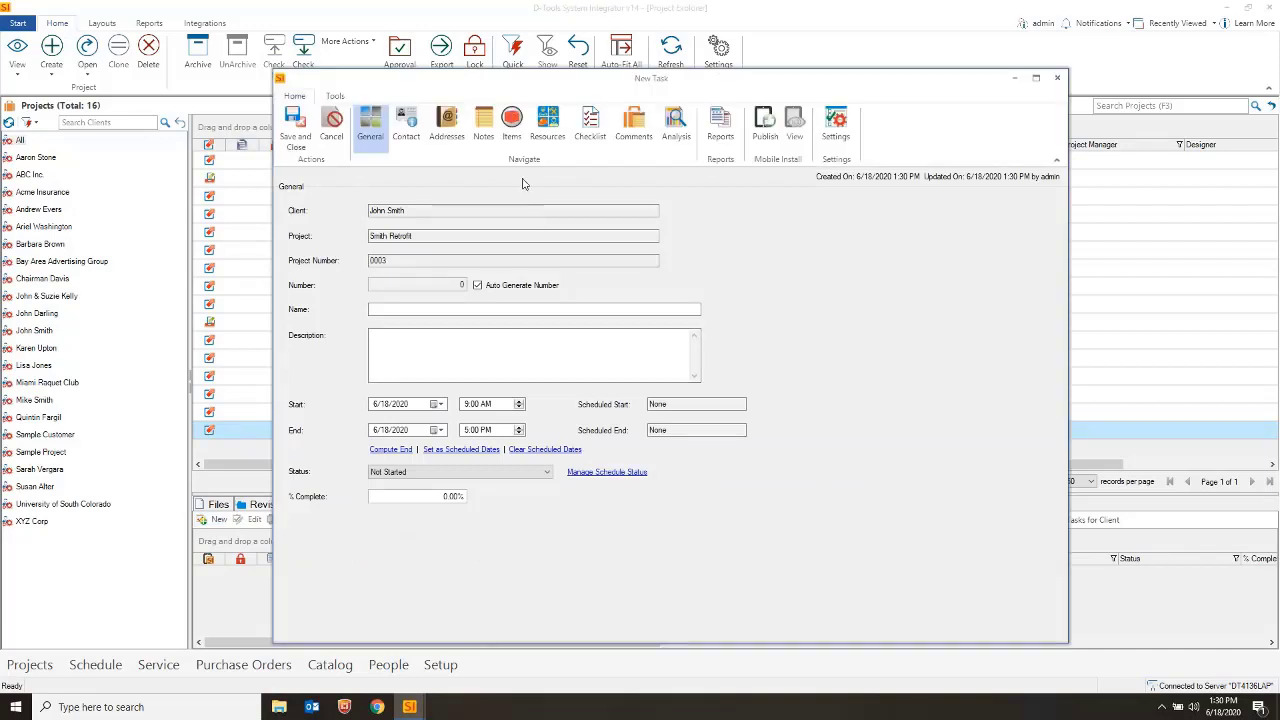
pyautogui.click(414, 310)
pyautogui.write('din')
pyautogui.write('Install Family Room')
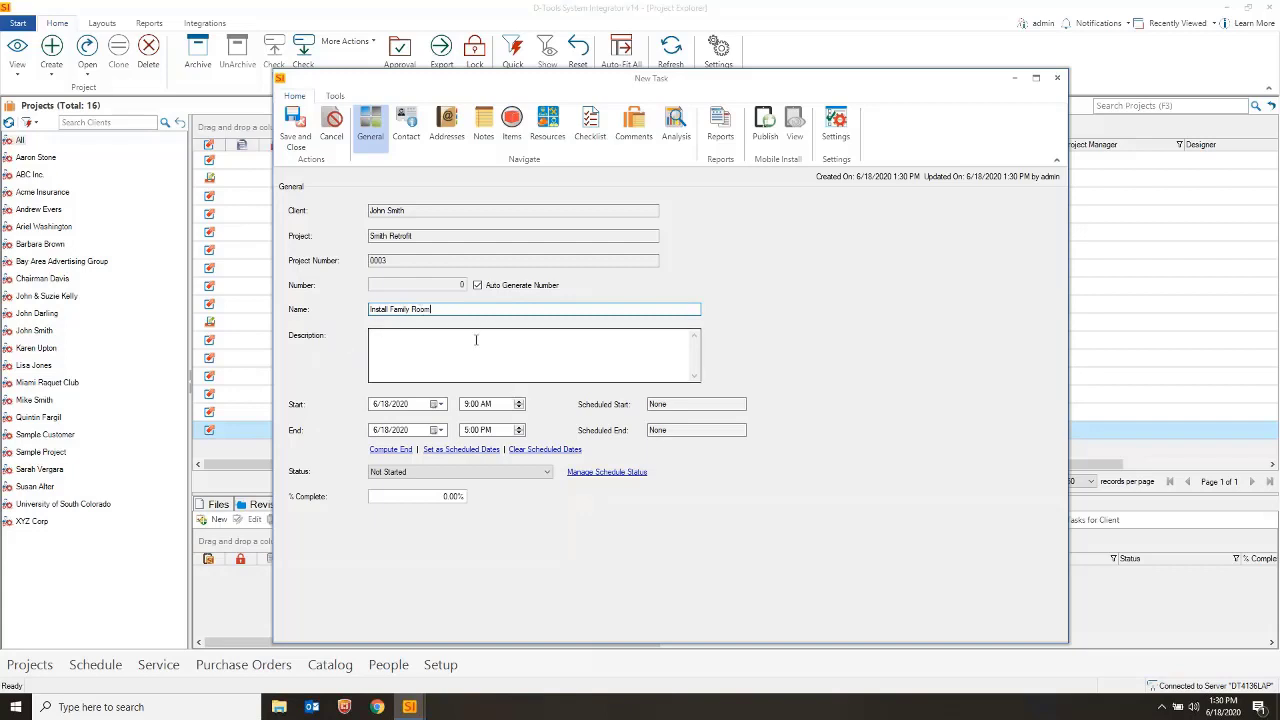
pyautogui.click(513, 135)
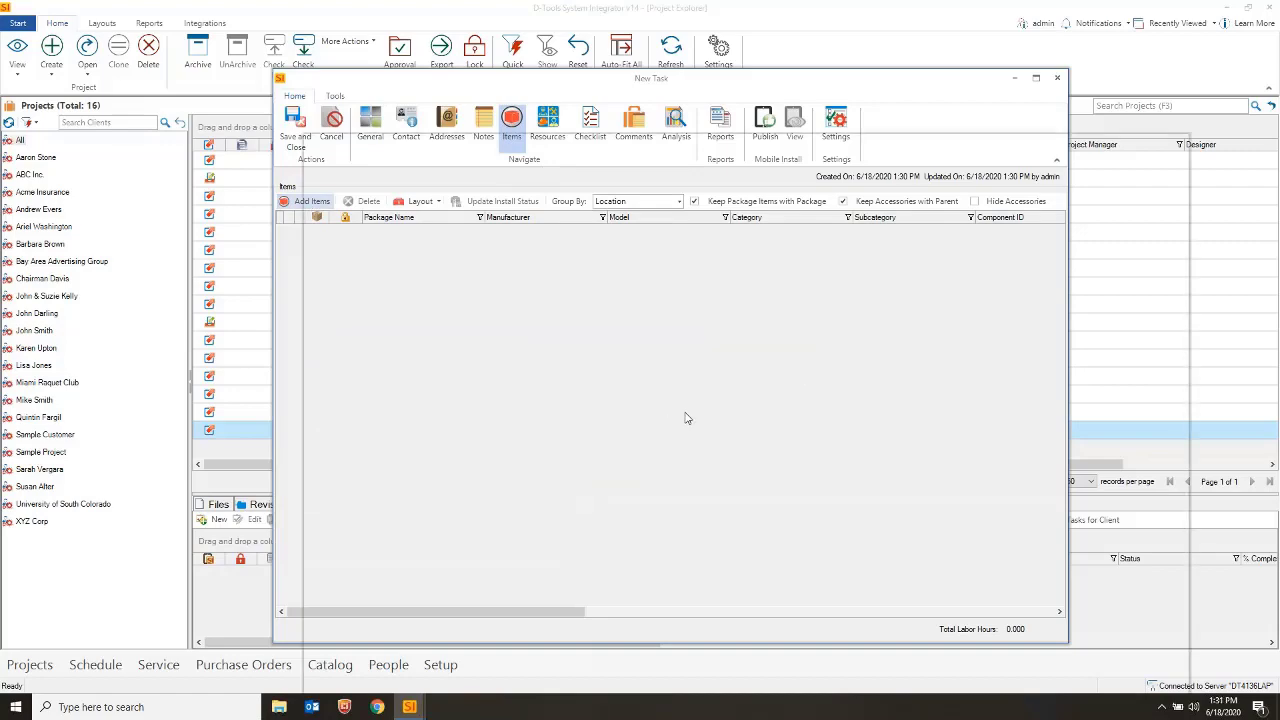
# Filter Add Items by the Family Room location and add all ten items to the task
pyautogui.moveTo(828, 157); pyautogui.dragTo(718, 94)
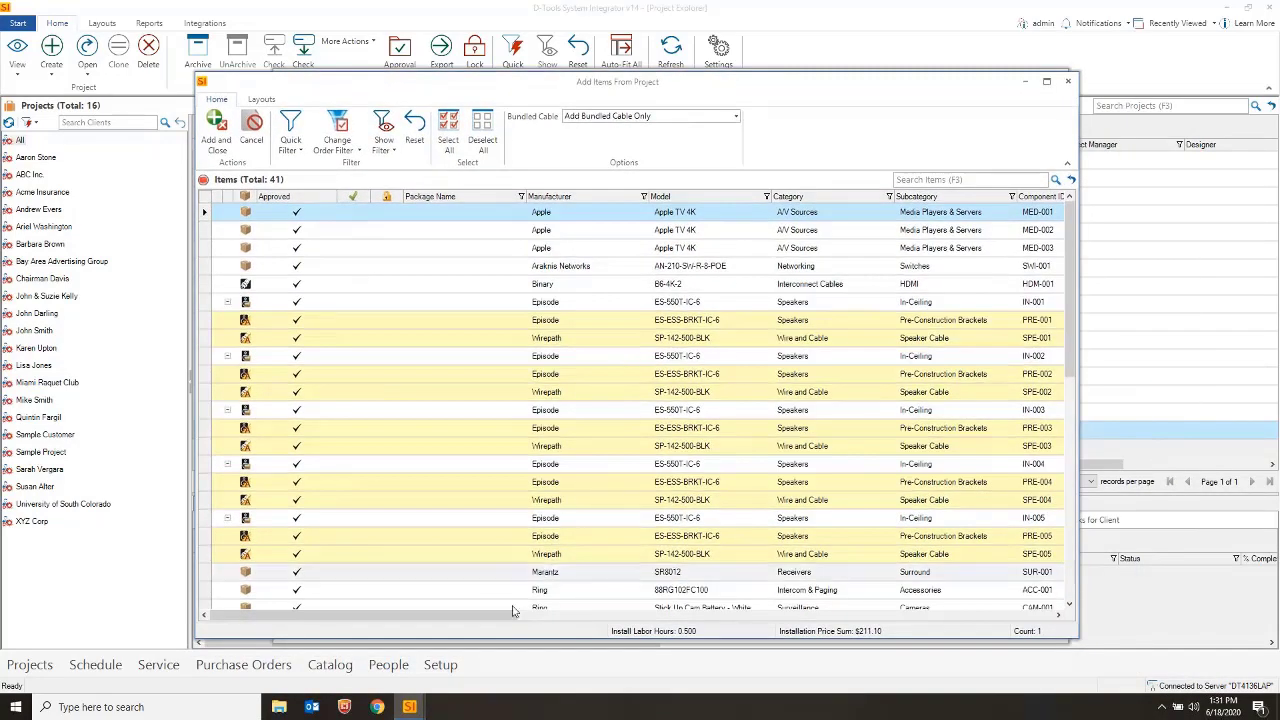
pyautogui.moveTo(460, 623); pyautogui.dragTo(392, 615)
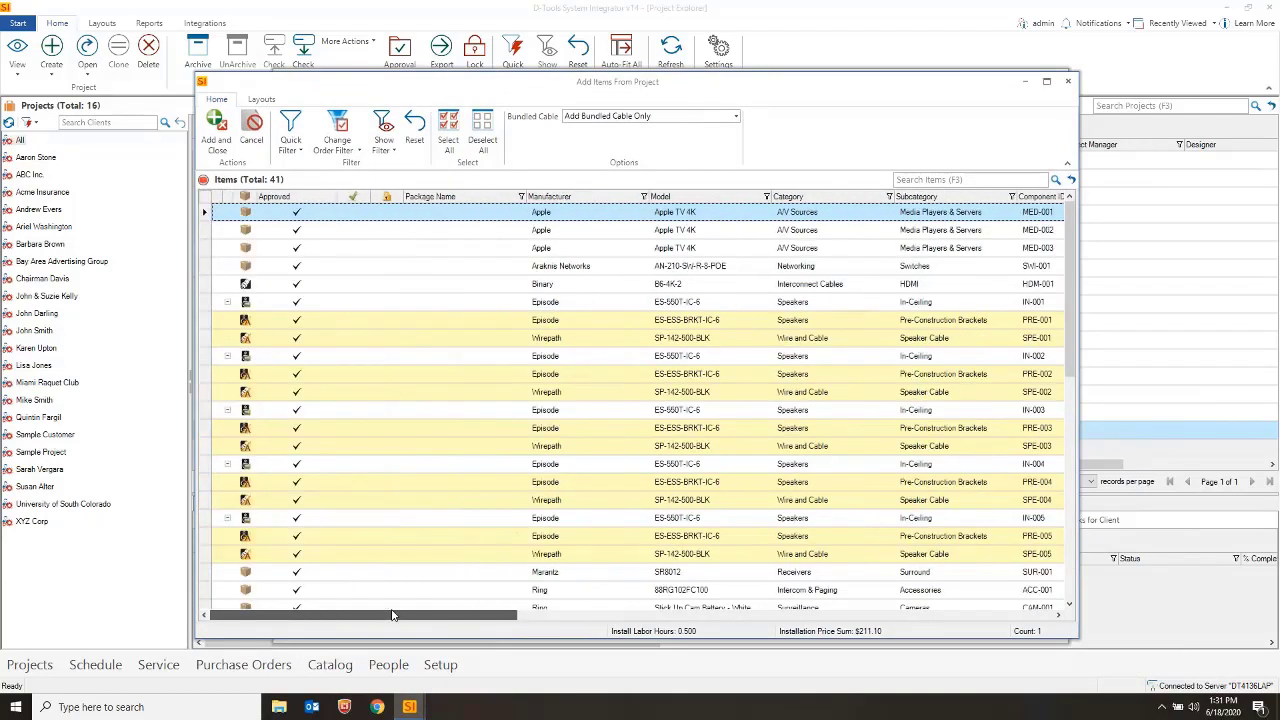
pyautogui.click(296, 142)
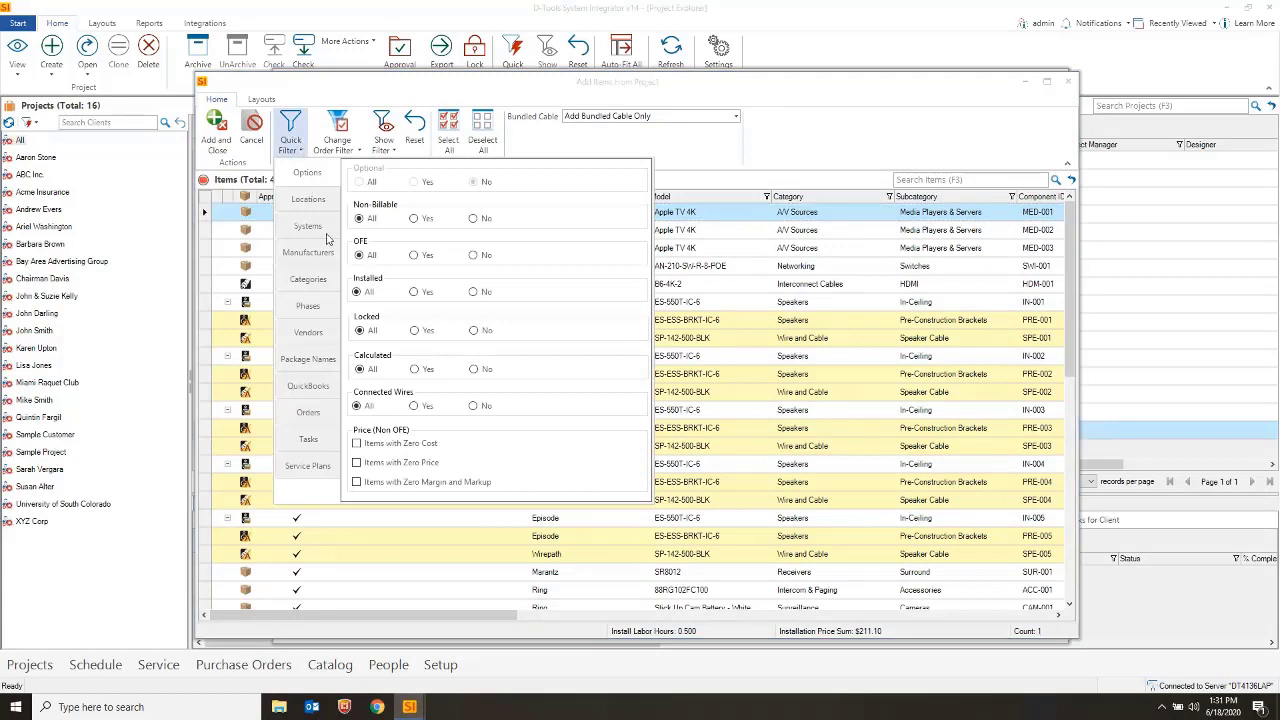
pyautogui.click(316, 205)
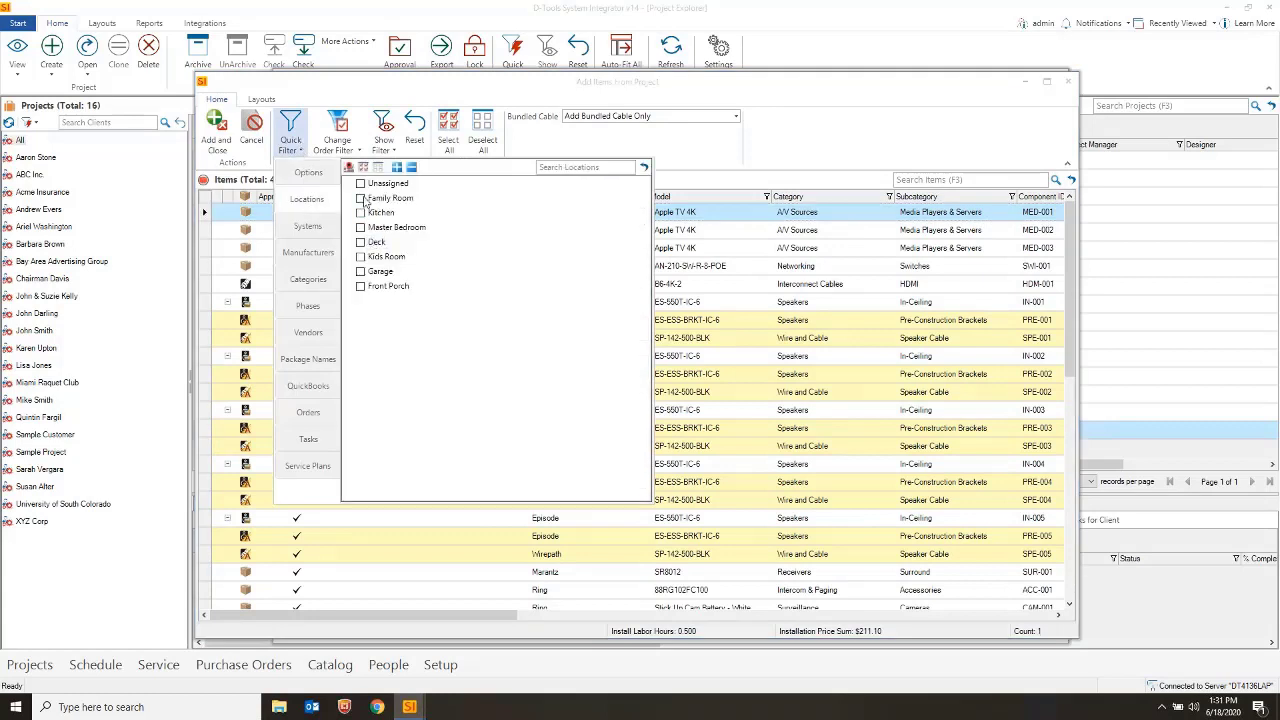
pyautogui.click(361, 198)
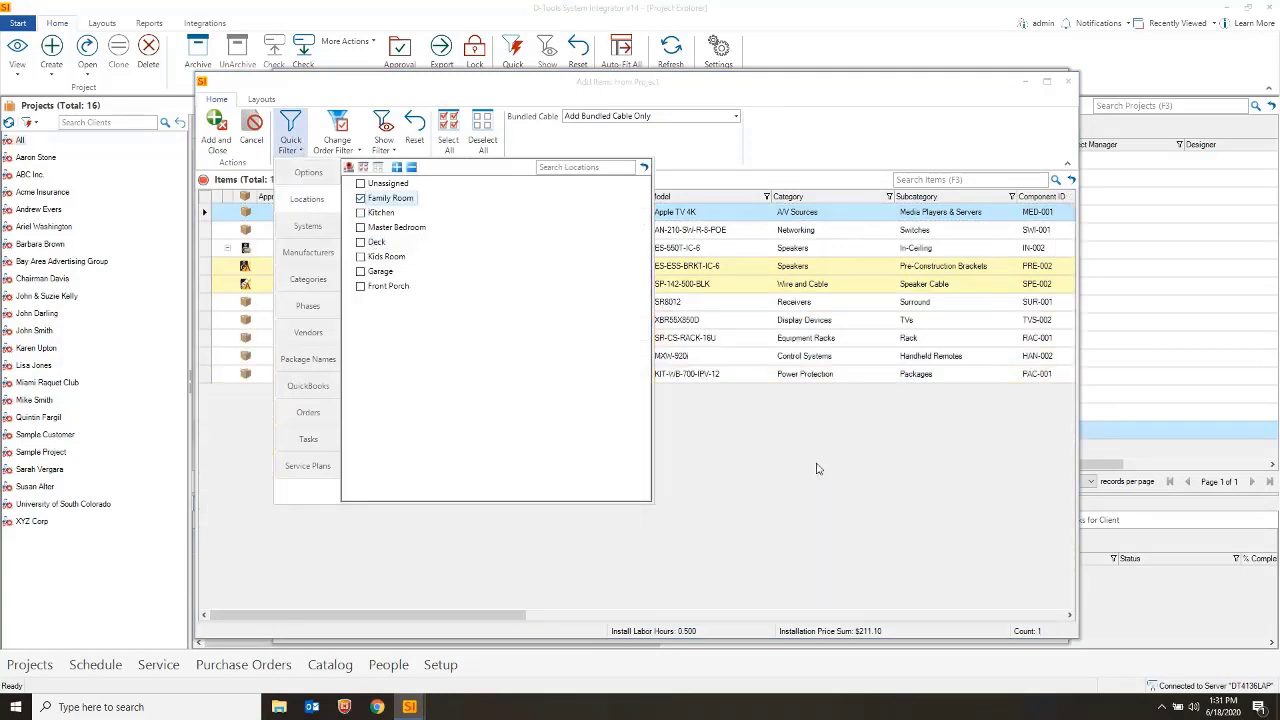
pyautogui.click(488, 376)
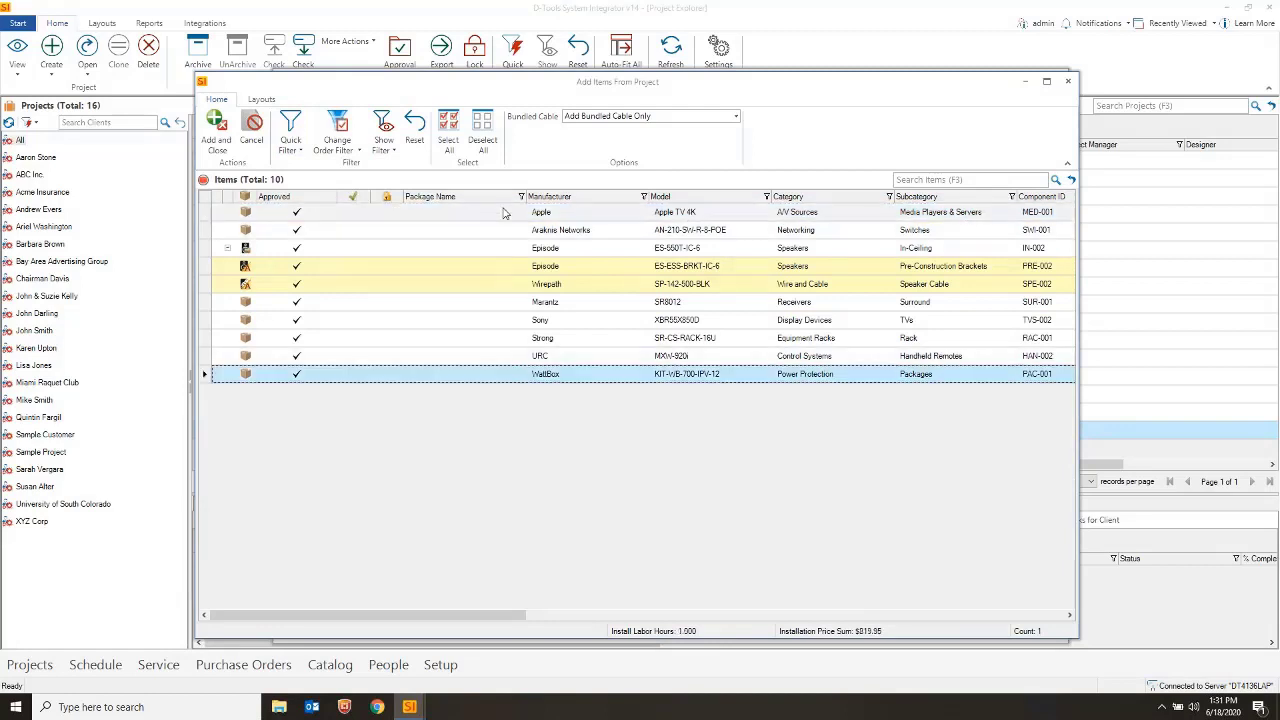
pyautogui.hotkey('ctrl', 'a')
pyautogui.click(216, 128)
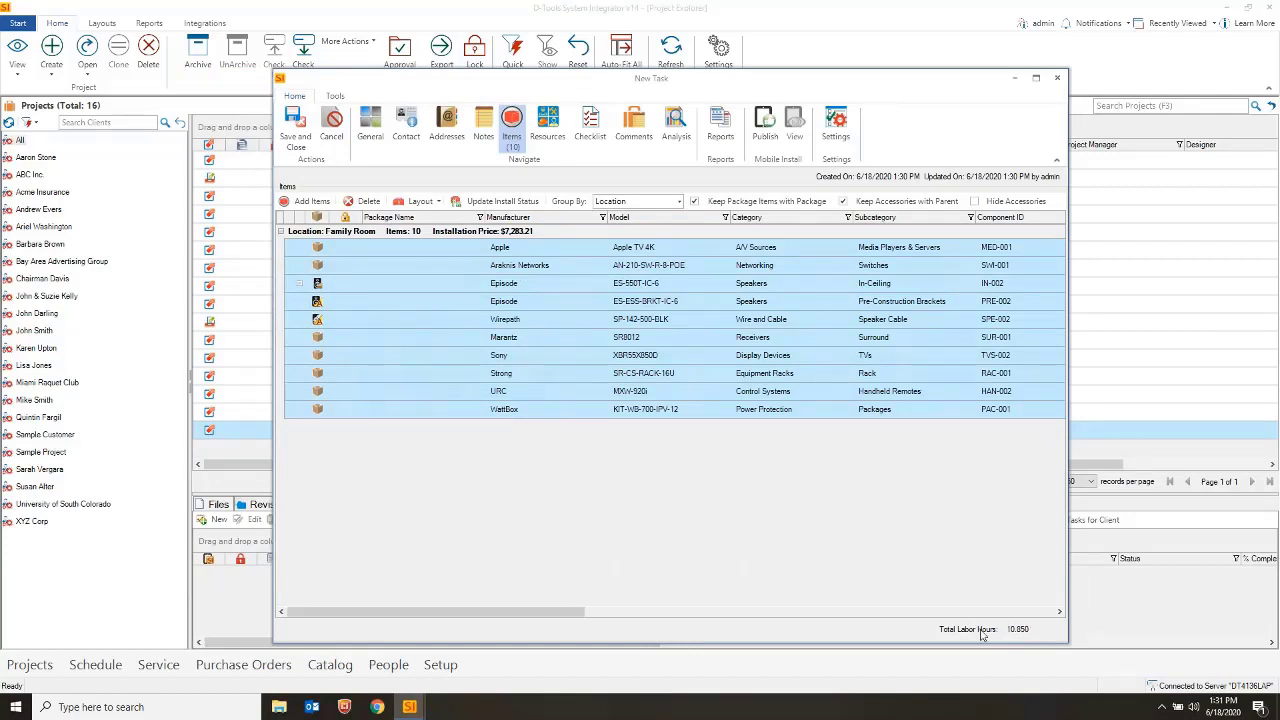
# Assign two technician resources to the Install Family Room task
pyautogui.click(545, 127)
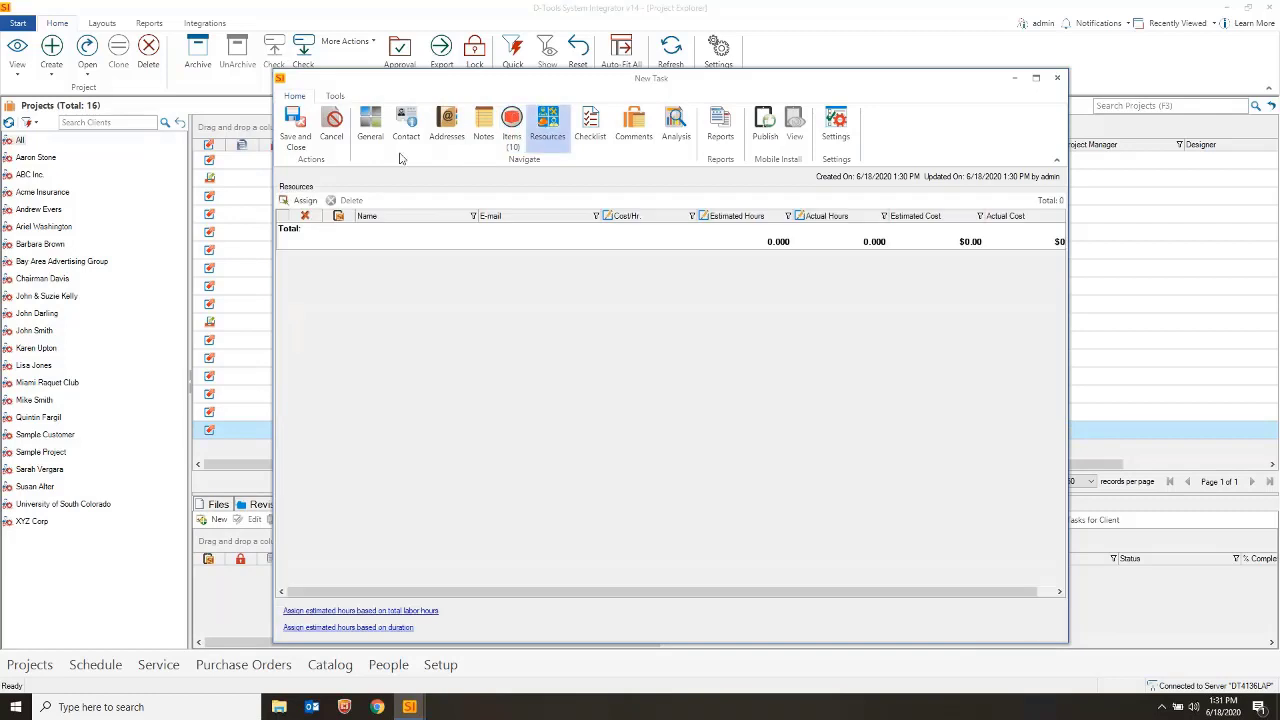
pyautogui.click(305, 200)
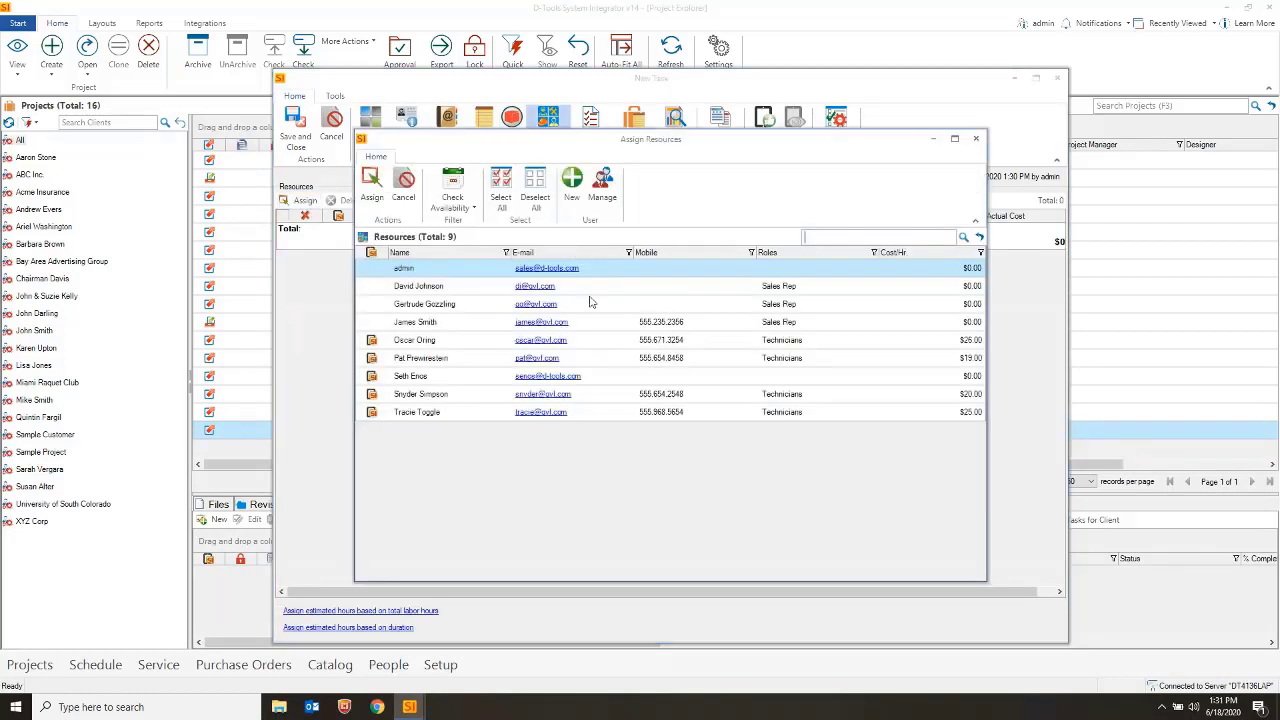
pyautogui.click(412, 377)
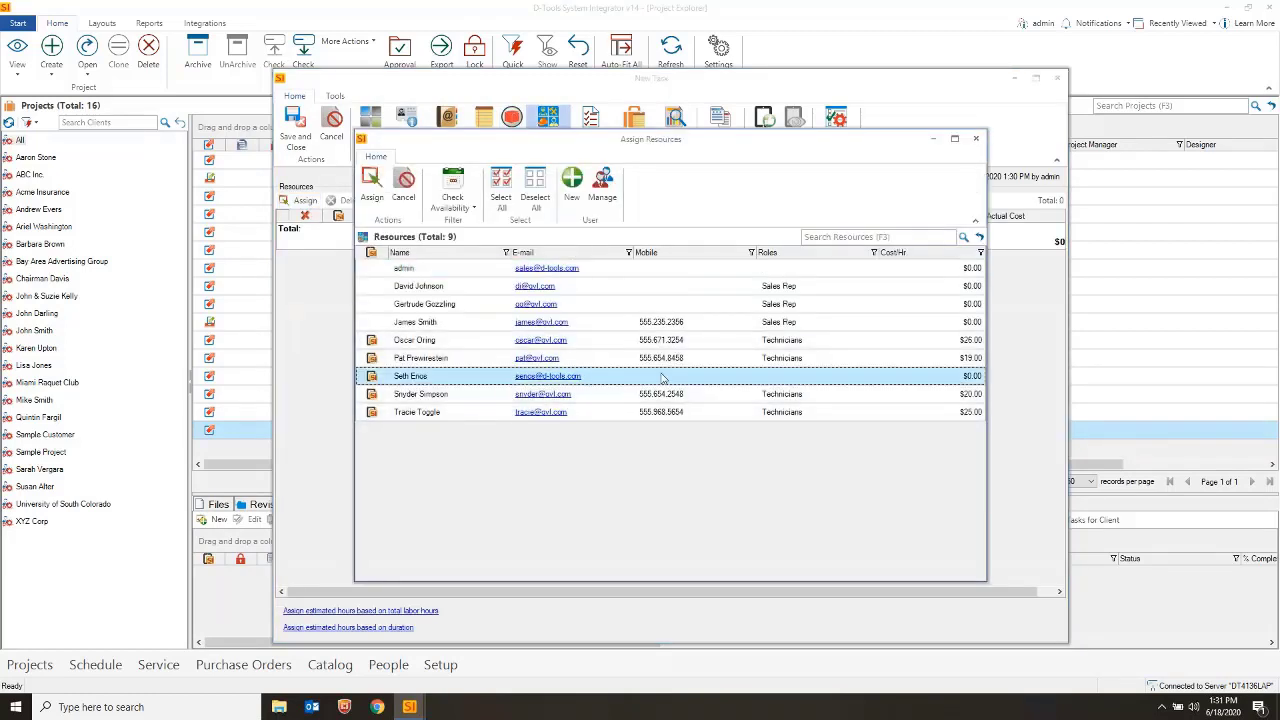
pyautogui.click(371, 190)
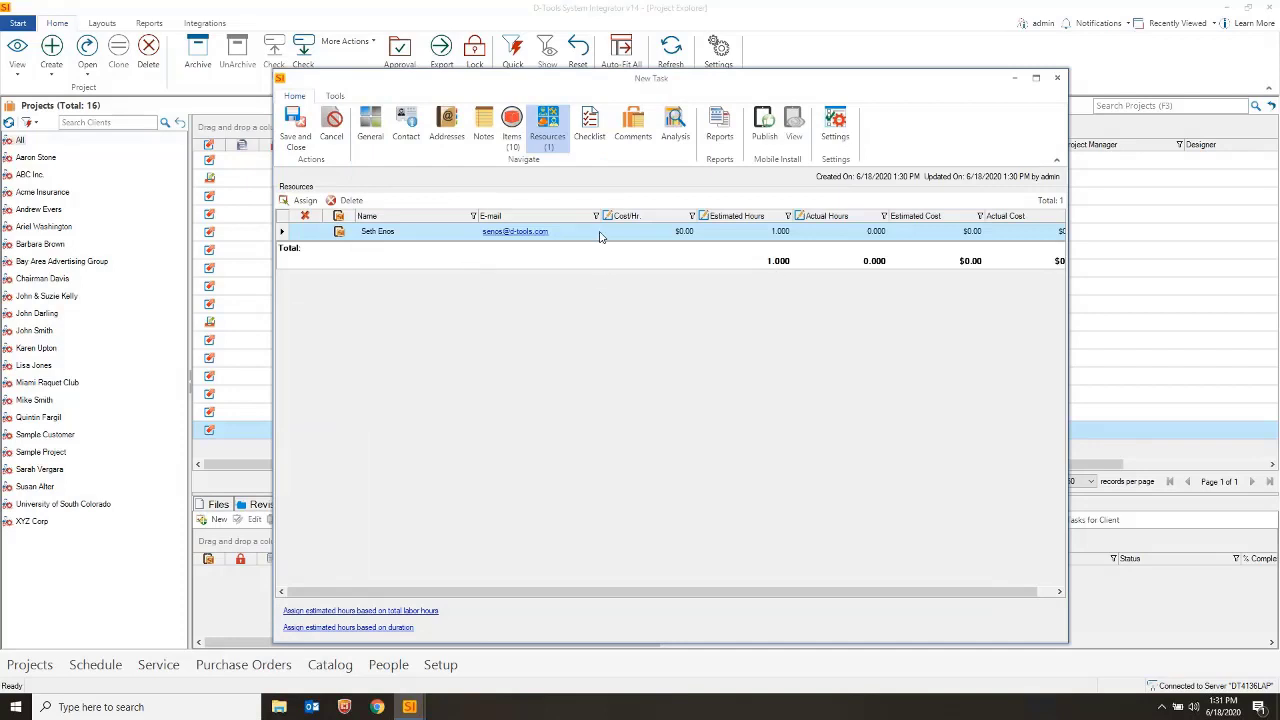
pyautogui.click(305, 200)
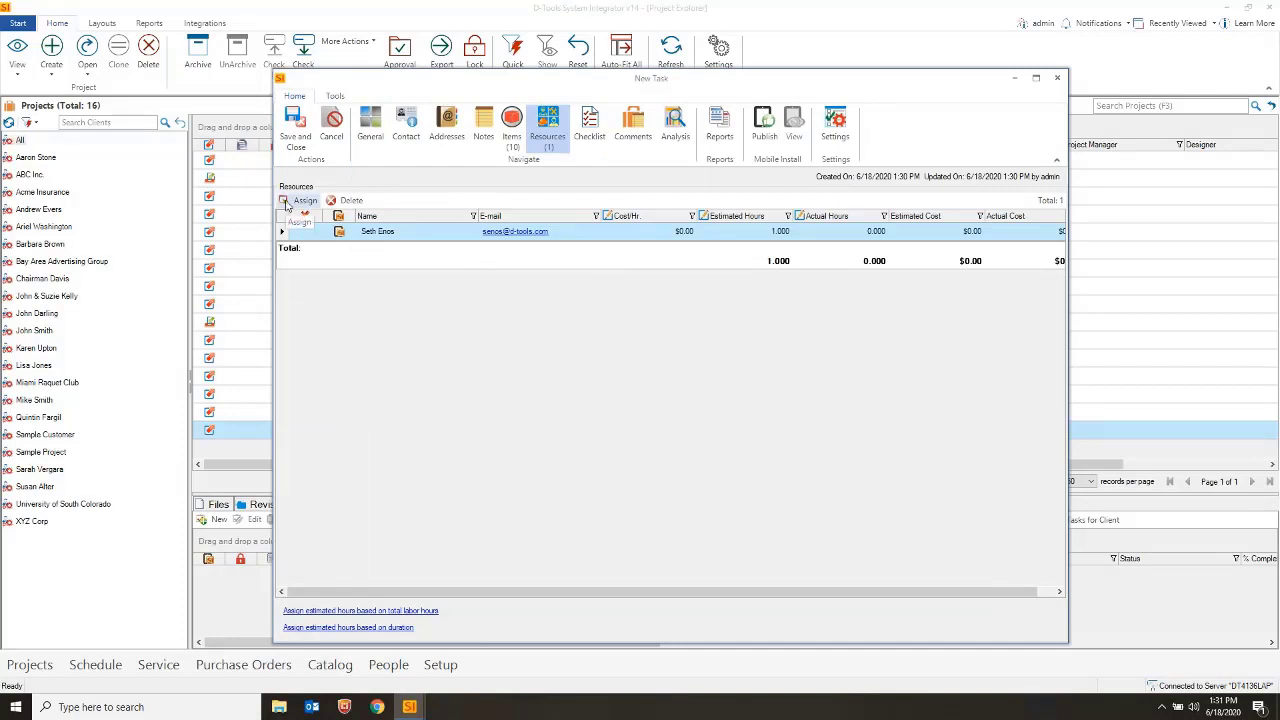
pyautogui.click(410, 358)
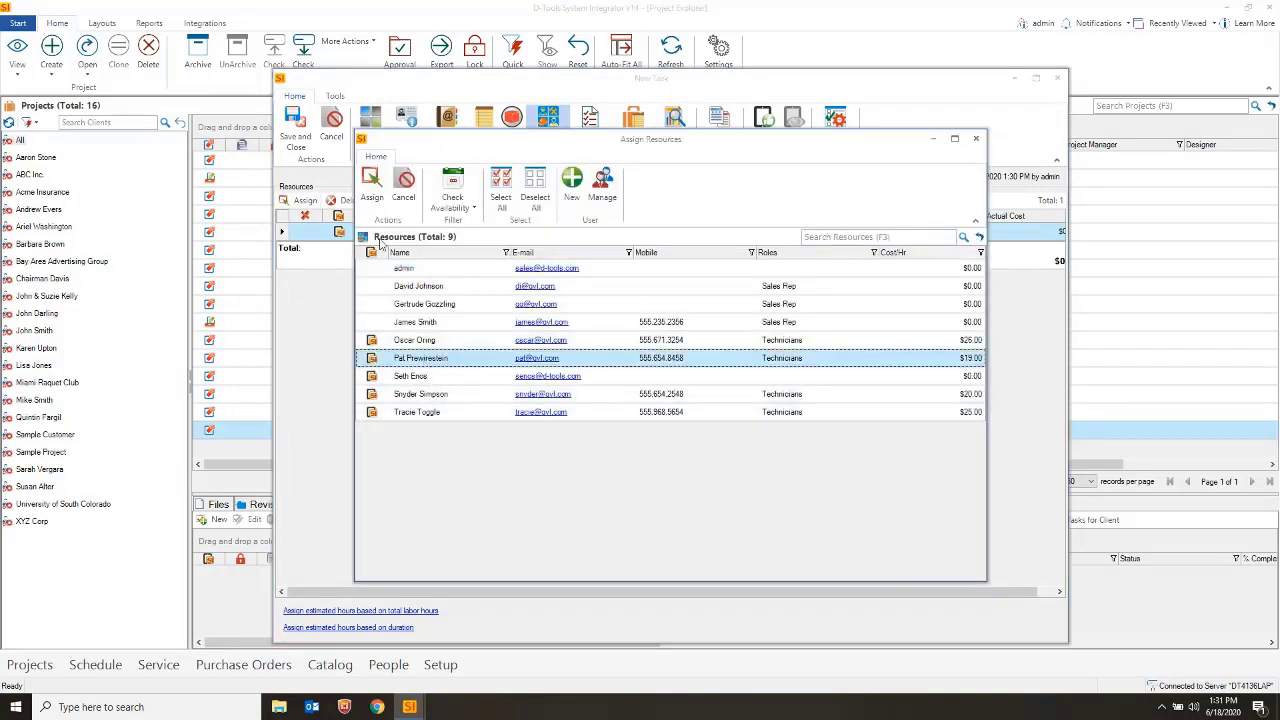
pyautogui.click(371, 192)
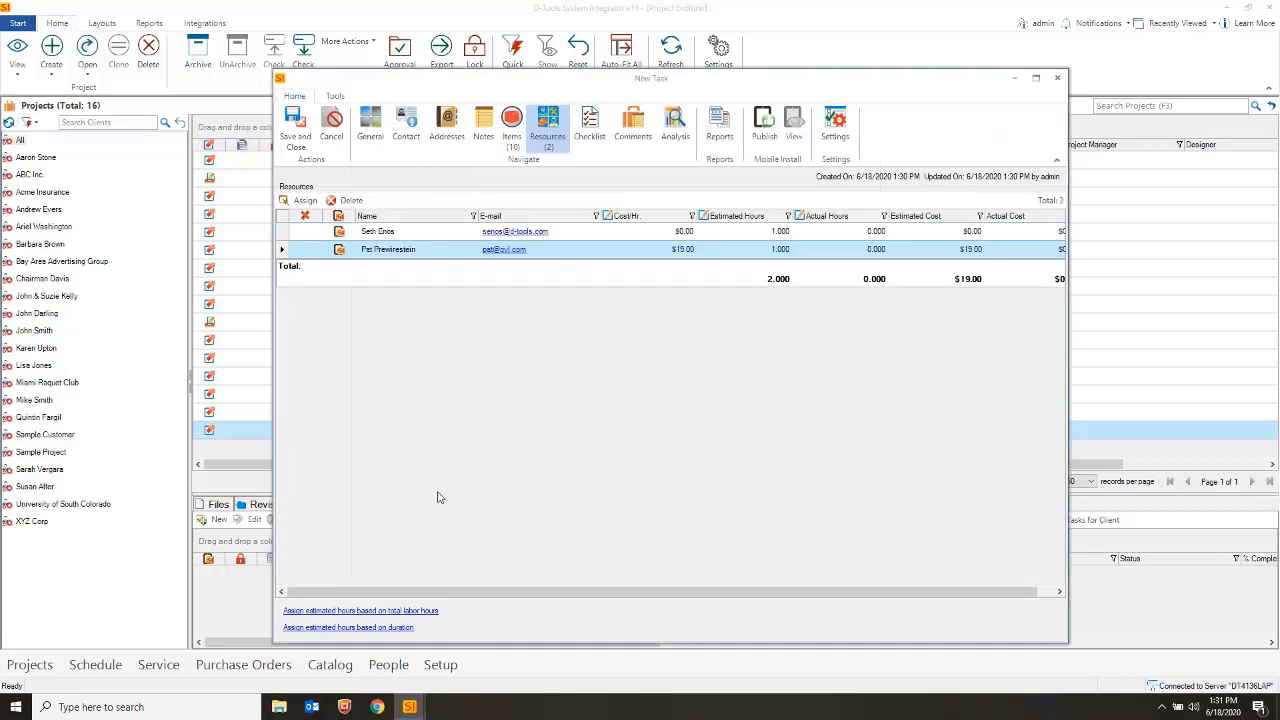
# Split the 10.850 labor hours as 5.425 per resource and save the task
pyautogui.click(360, 610)
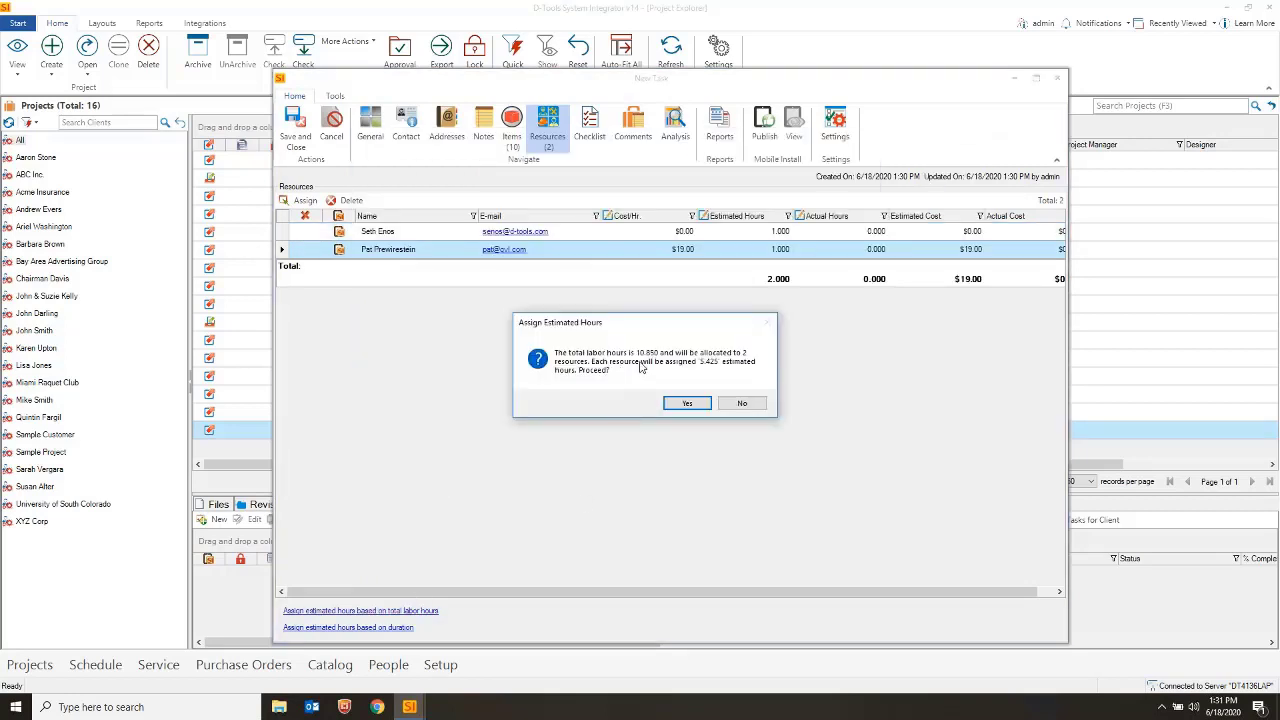
pyautogui.click(687, 403)
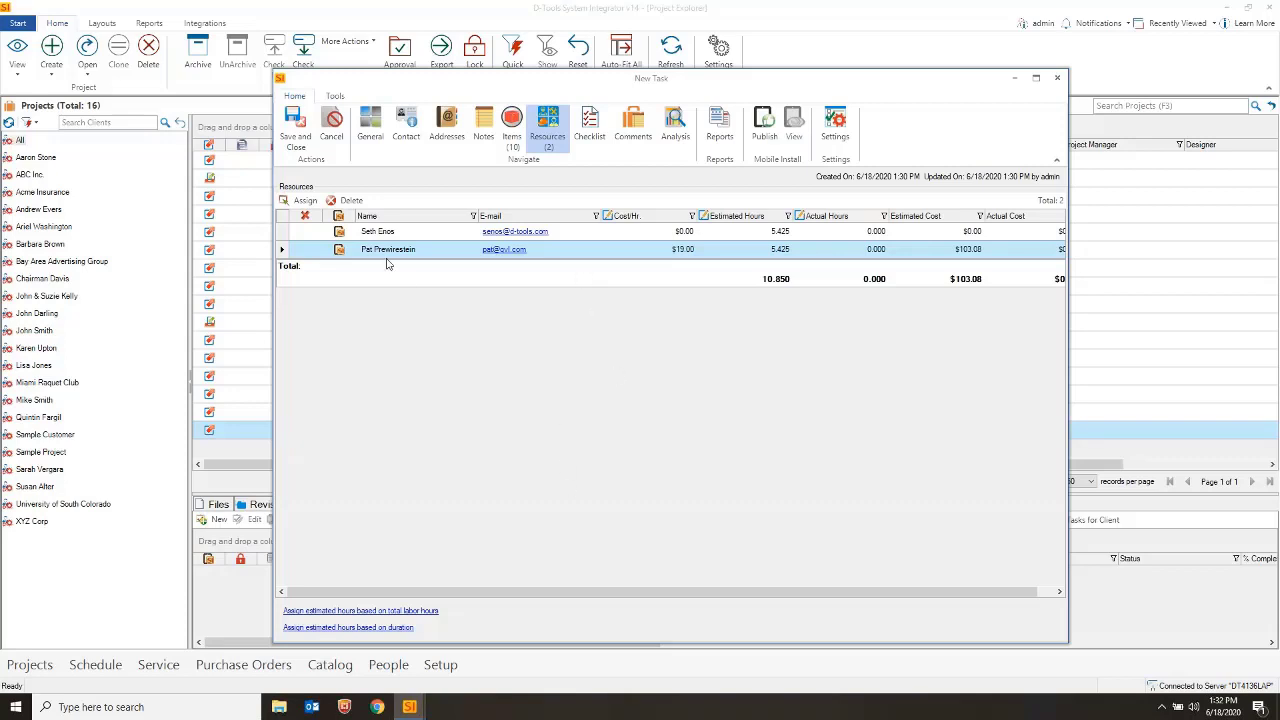
pyautogui.click(299, 138)
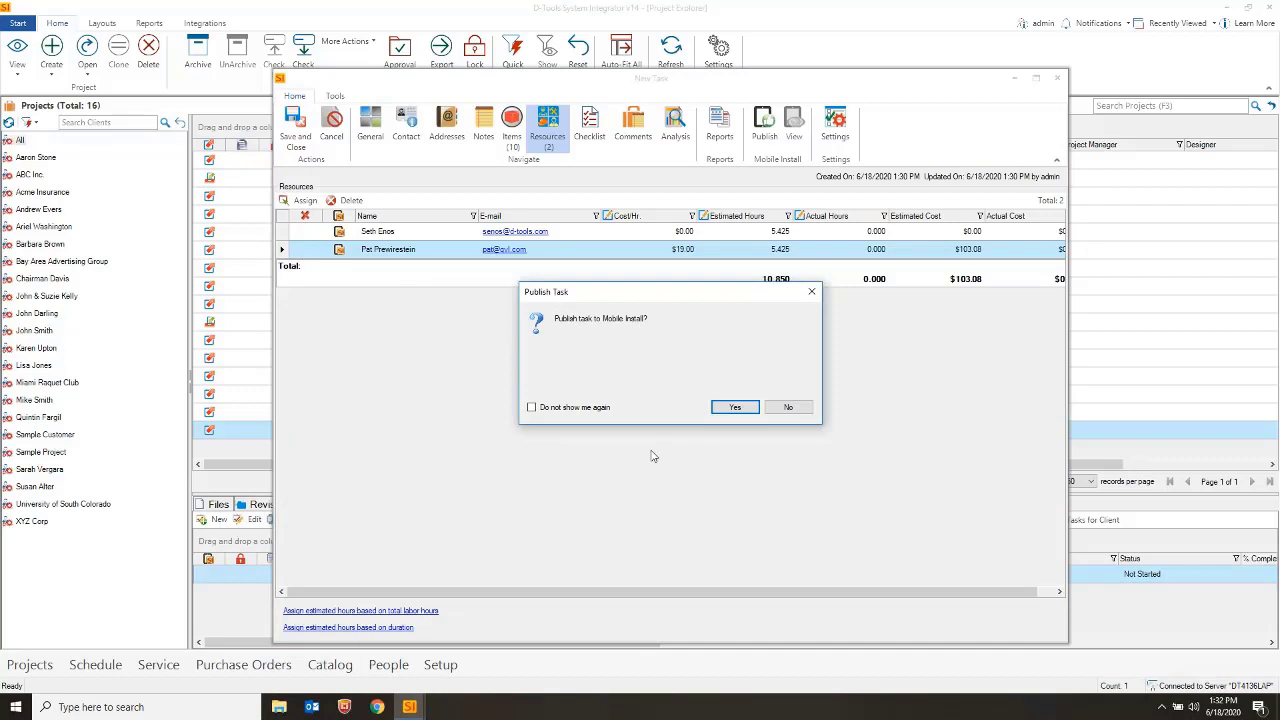
# Decline publishing the task to Mobile Install, then select the Stone Home Automation project
pyautogui.click(789, 408)
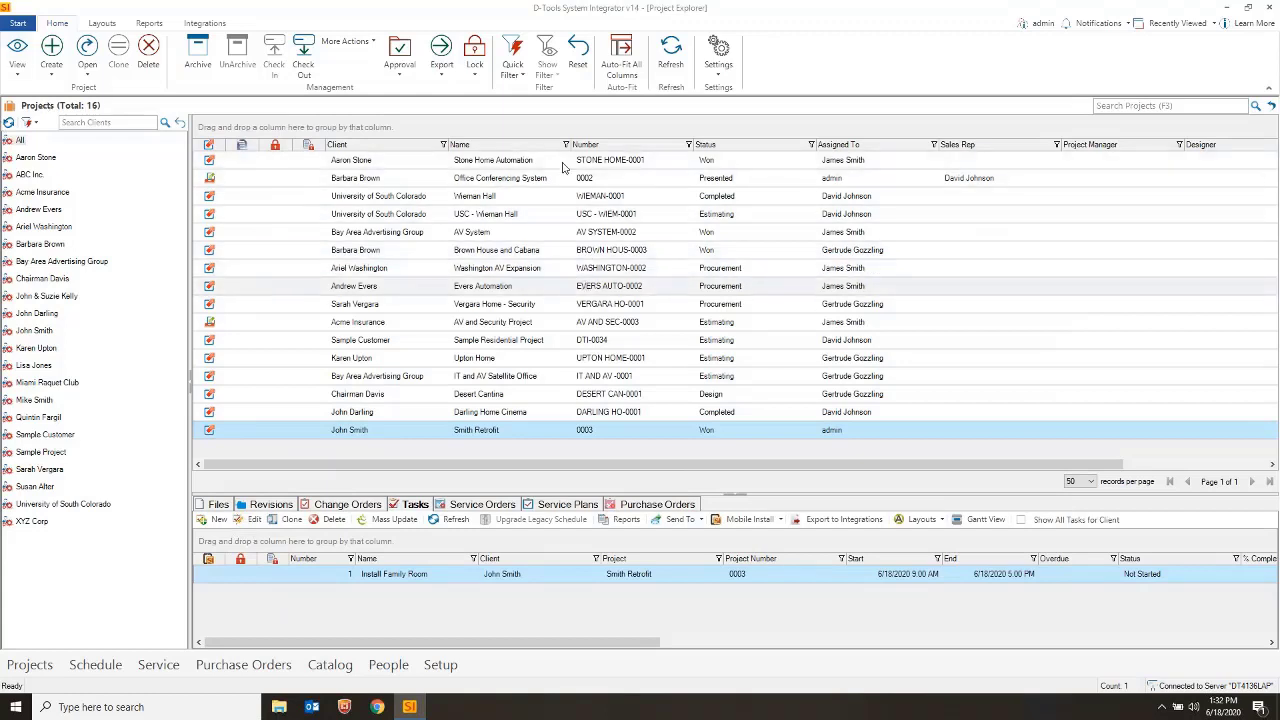
pyautogui.click(528, 163)
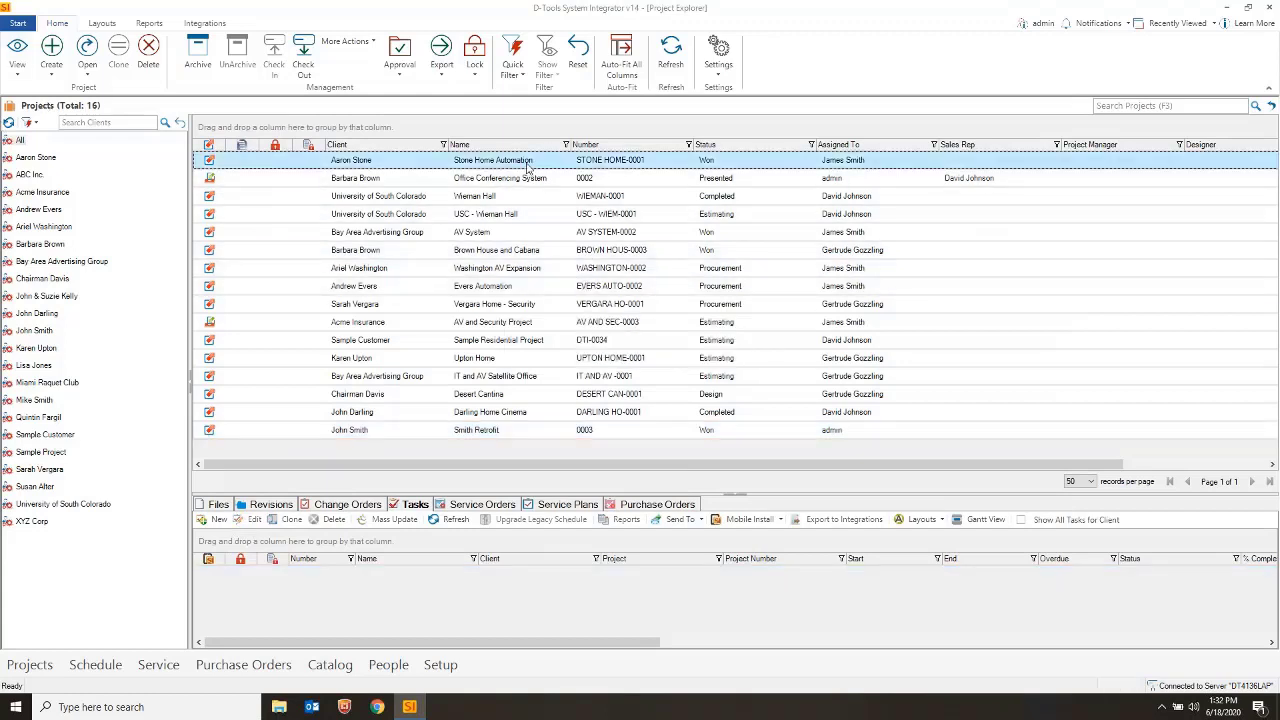